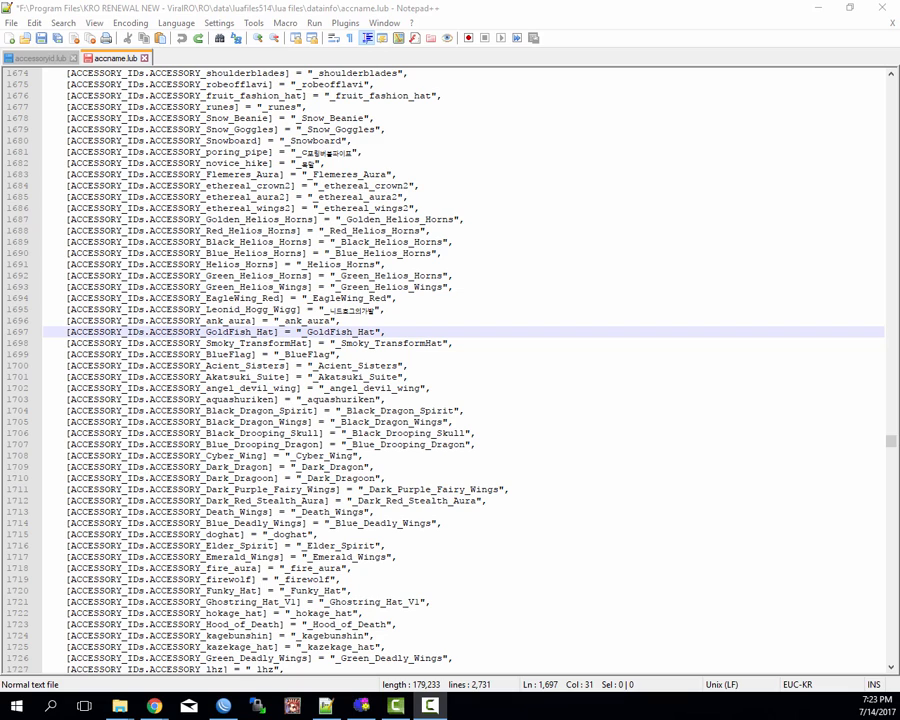
{"action": "left_click", "coordinate": [333, 321]}
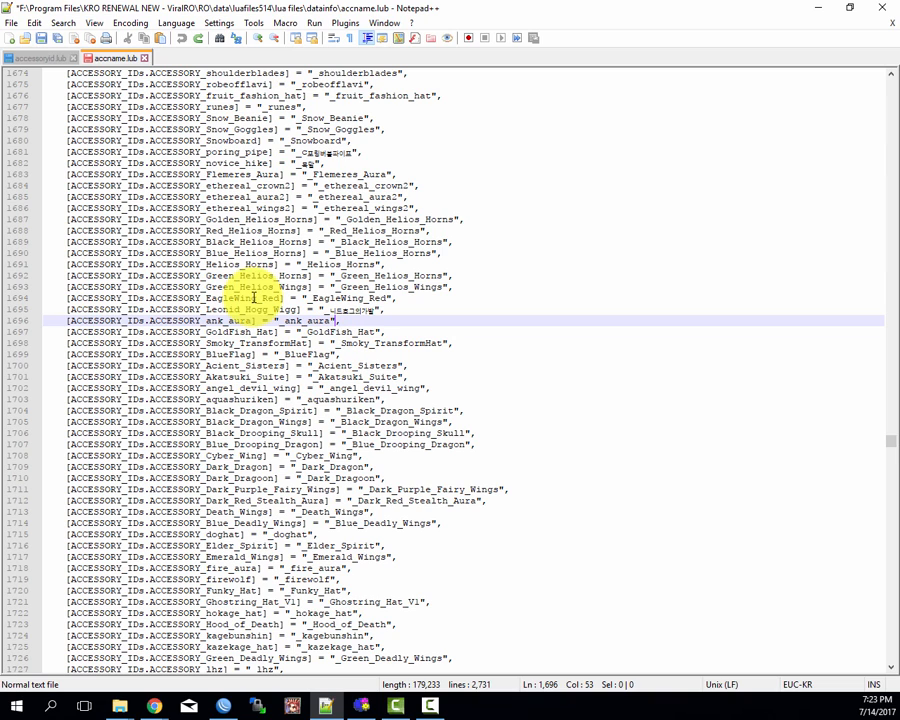
{"action": "left_click_drag", "start_coordinate": [205, 186], "coordinate": [255, 343]}
{"action": "left_click", "coordinate": [271, 346]}
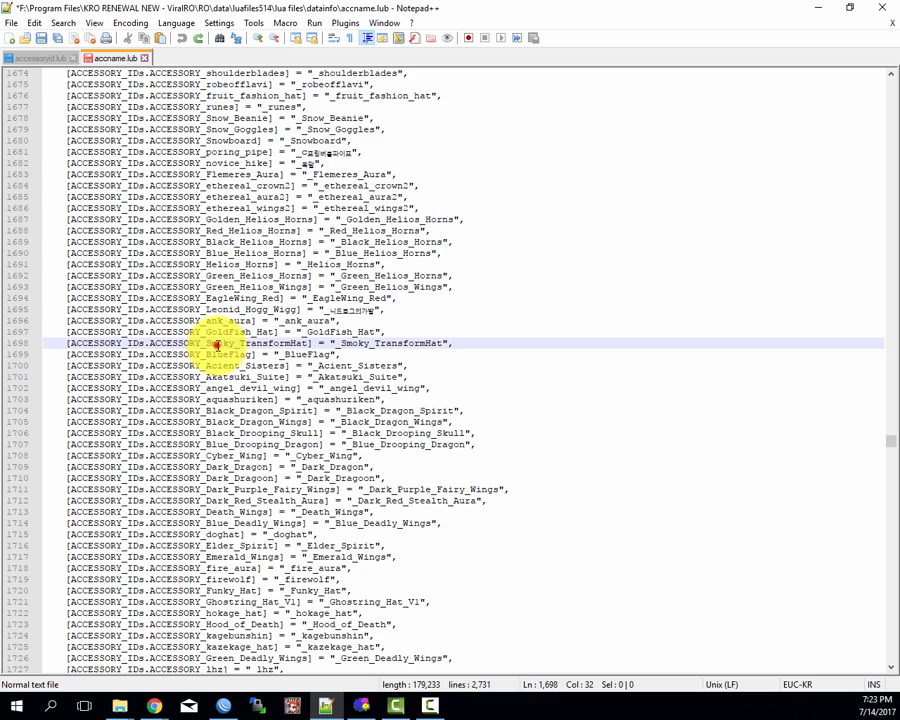
{"action": "double_click", "coordinate": [215, 345]}
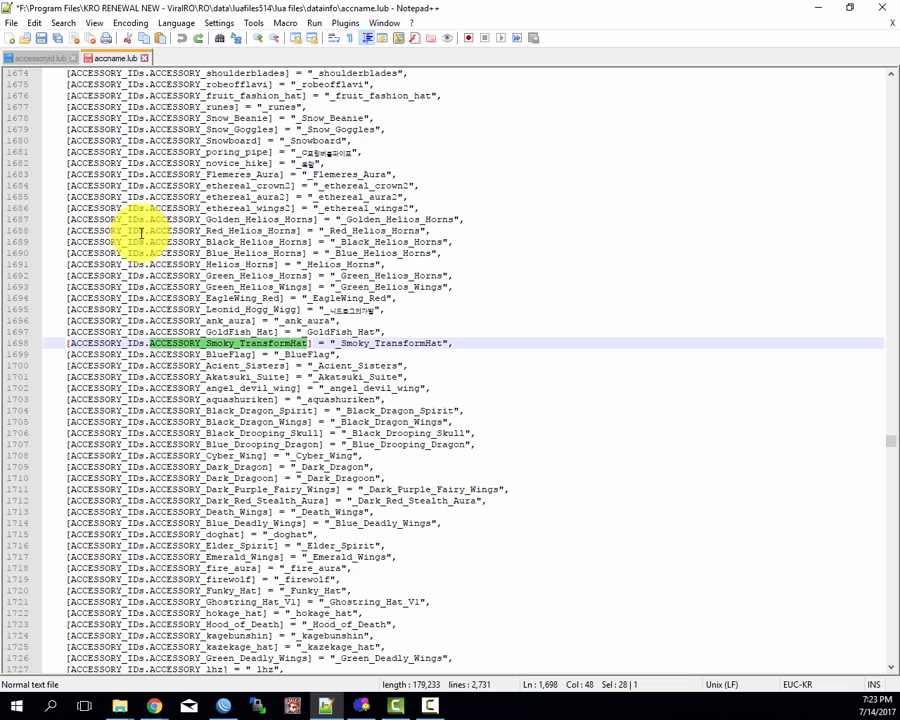
{"action": "left_click", "coordinate": [215, 328]}
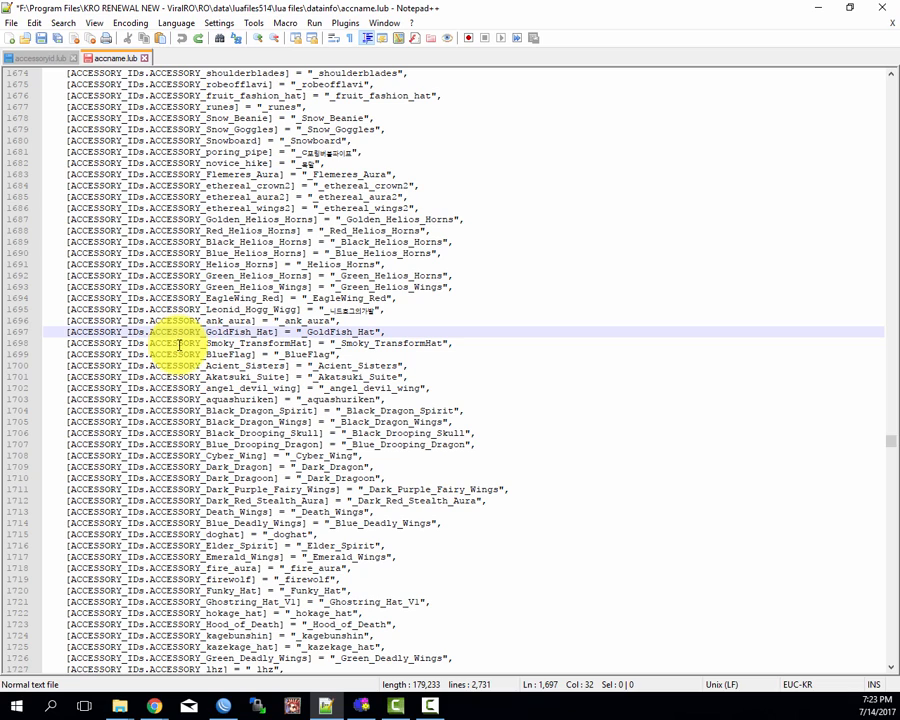
{"action": "double_click", "coordinate": [178, 343]}
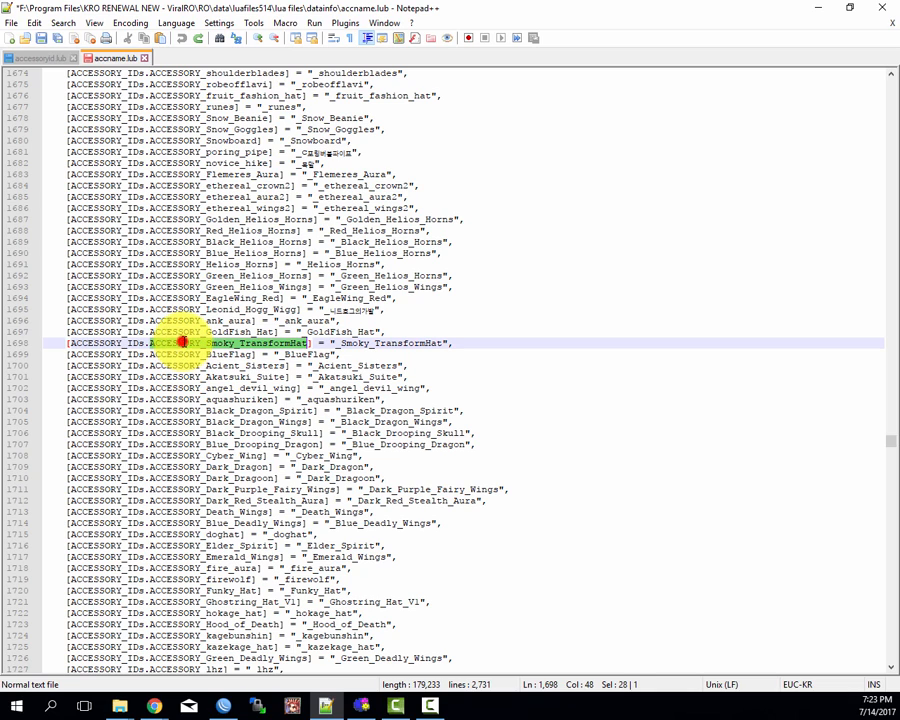
{"action": "left_click", "coordinate": [200, 366]}
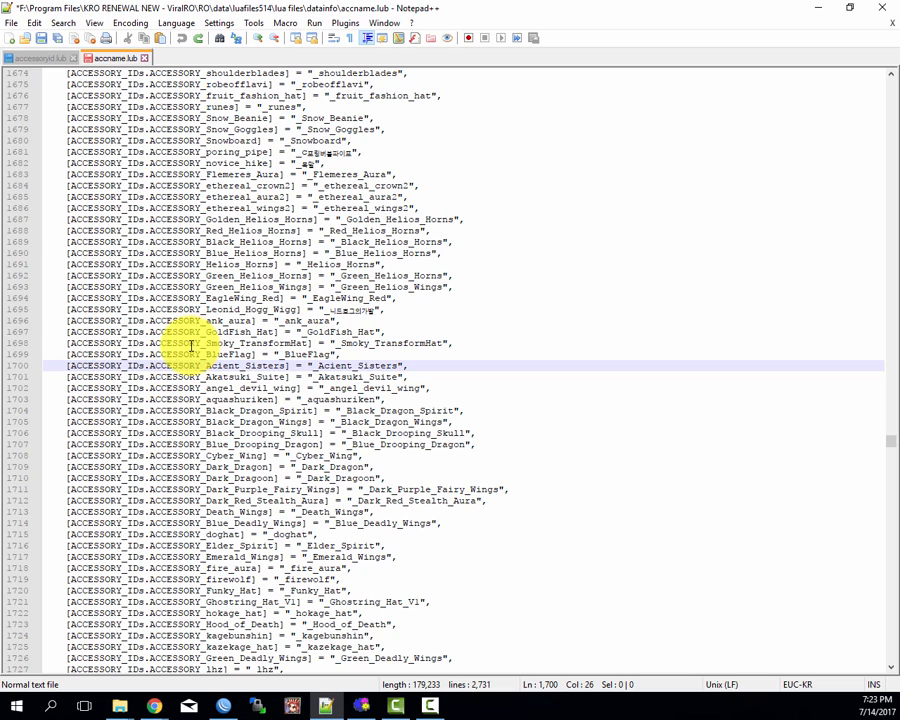
Step: Prepare a search for ACCESSORY_Smoky_TransformHat from its accname.lub entry and compare the lists in accessoryid.lub and accname.lub
{"action": "double_click", "coordinate": [193, 343]}
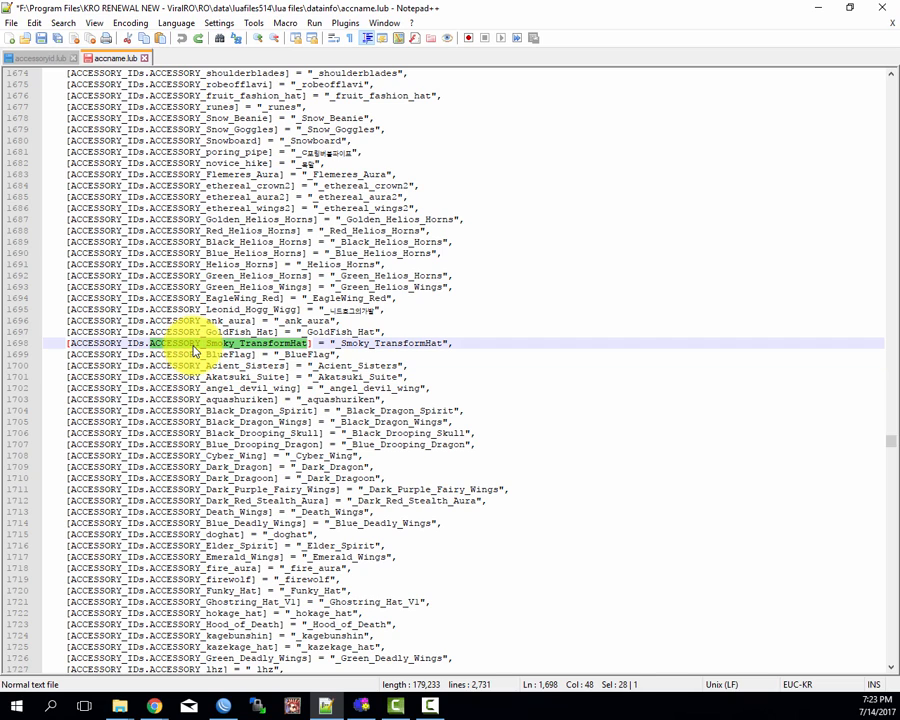
{"action": "key", "text": "ctrl+f"}
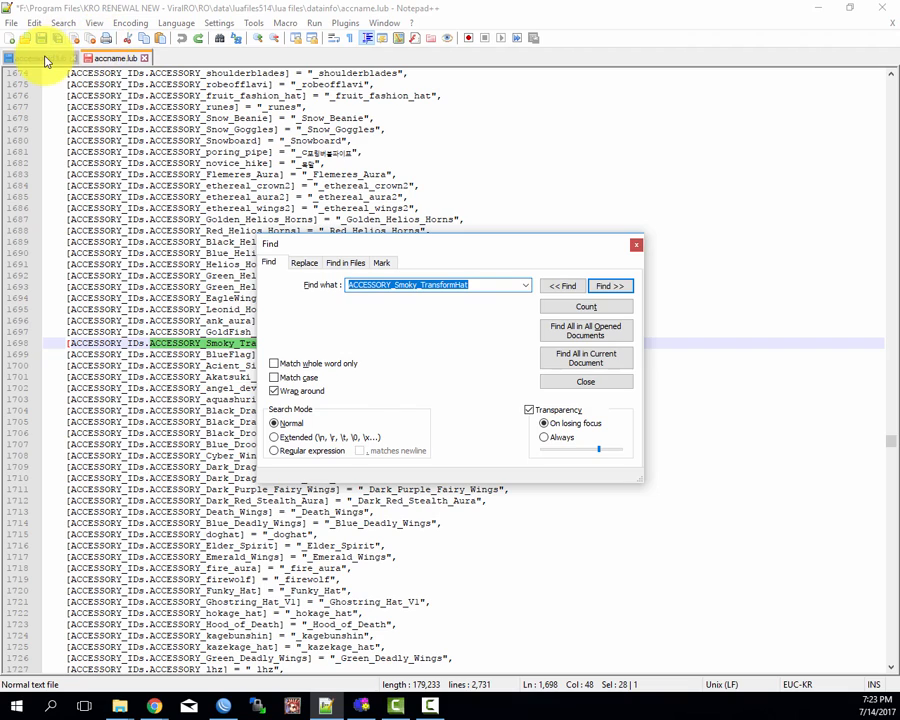
{"action": "left_click", "coordinate": [45, 59]}
{"action": "left_click", "coordinate": [172, 253]}
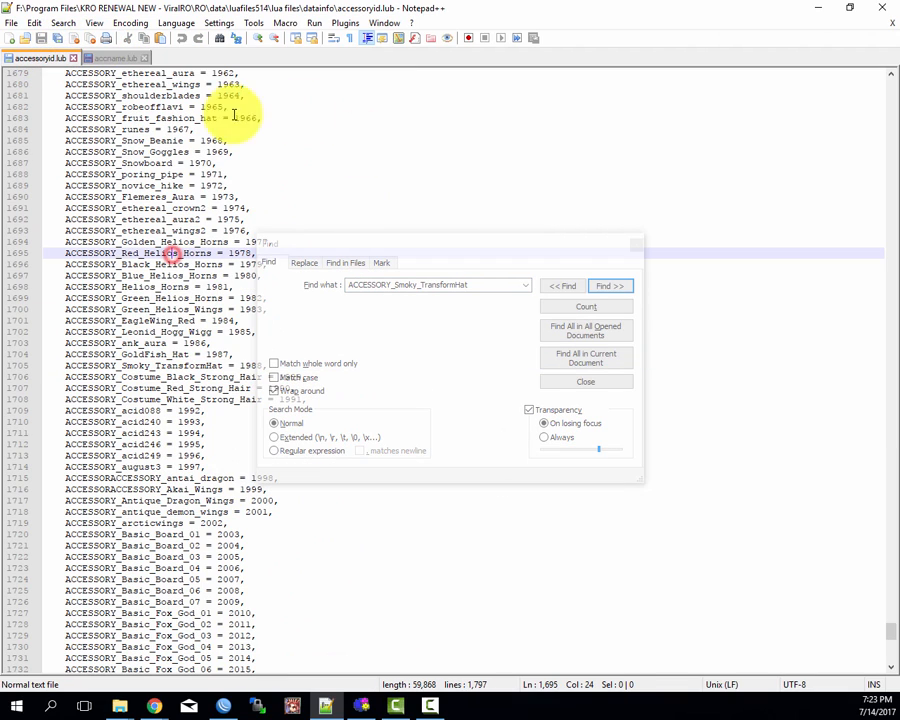
{"action": "left_click", "coordinate": [110, 59]}
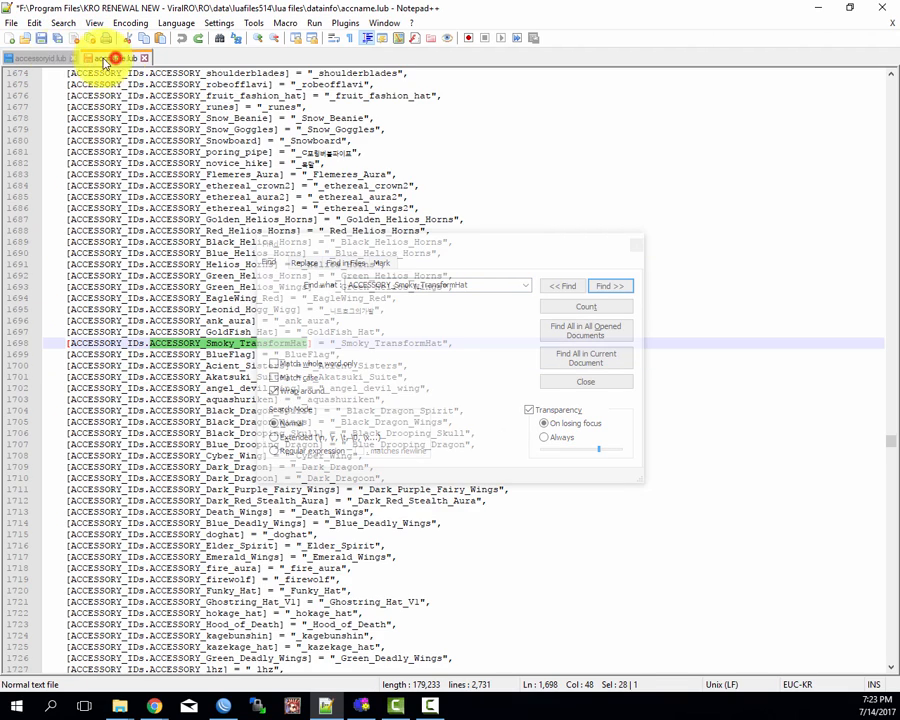
{"action": "left_click", "coordinate": [45, 59]}
{"action": "left_click", "coordinate": [105, 59]}
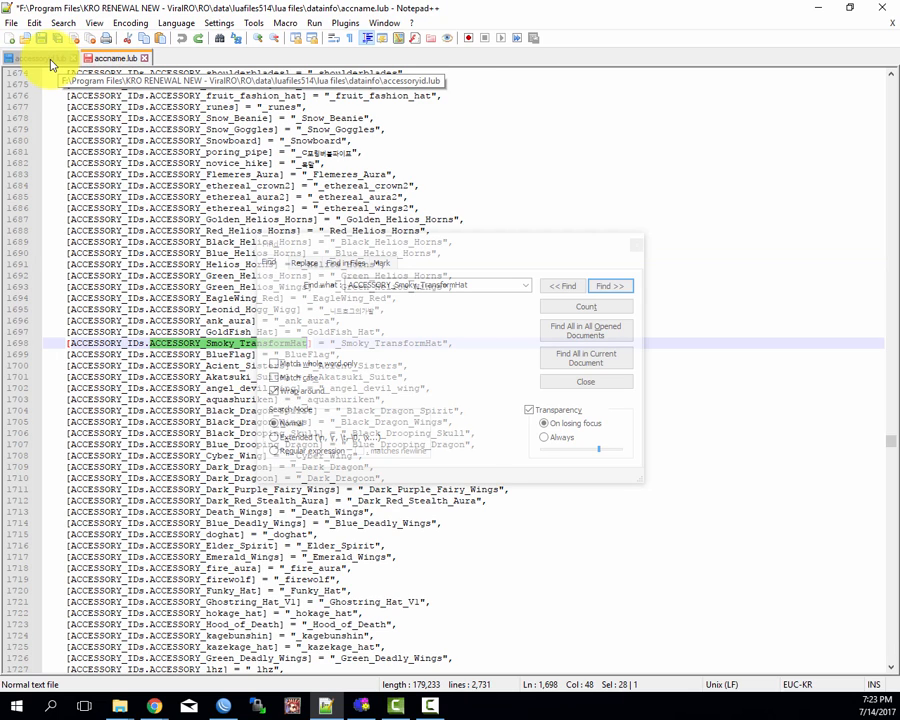
{"action": "left_click", "coordinate": [45, 59]}
{"action": "left_click", "coordinate": [112, 59]}
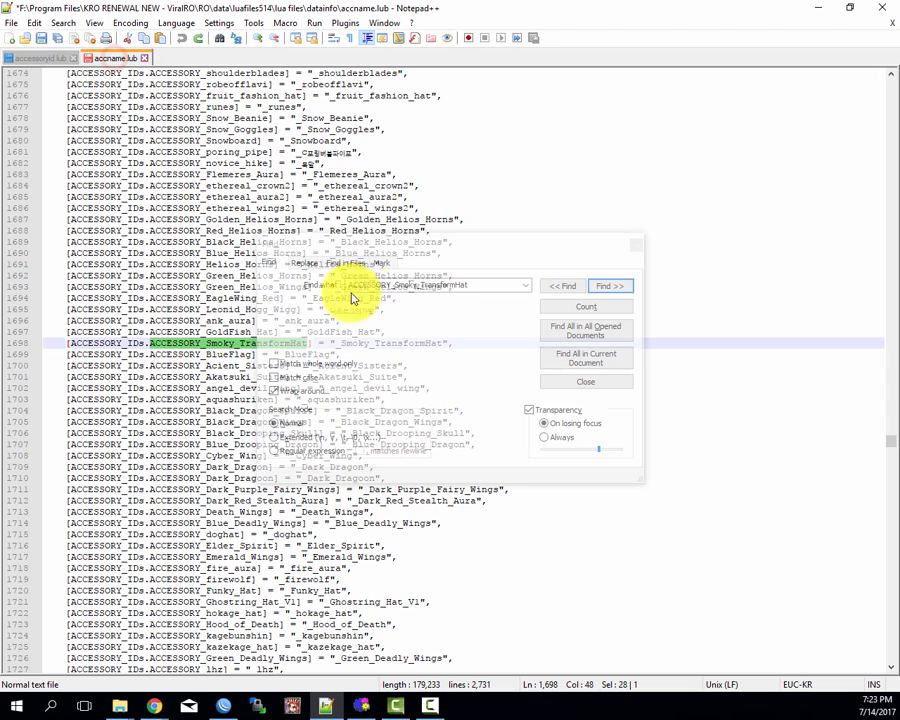
Step: Move the Find dialog clear of the accessory list and search accessoryid.lub for ACCESSORY_Smoky_TransformHat
{"action": "left_click_drag", "start_coordinate": [377, 246], "coordinate": [518, 174]}
{"action": "left_click", "coordinate": [235, 322]}
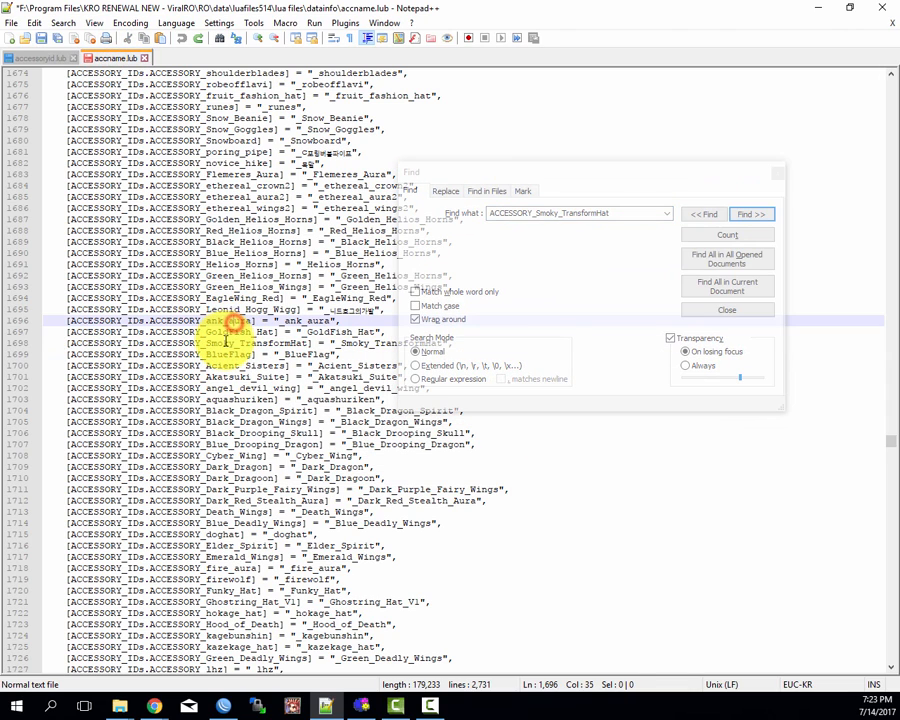
{"action": "double_click", "coordinate": [224, 341]}
{"action": "left_click", "coordinate": [502, 262]}
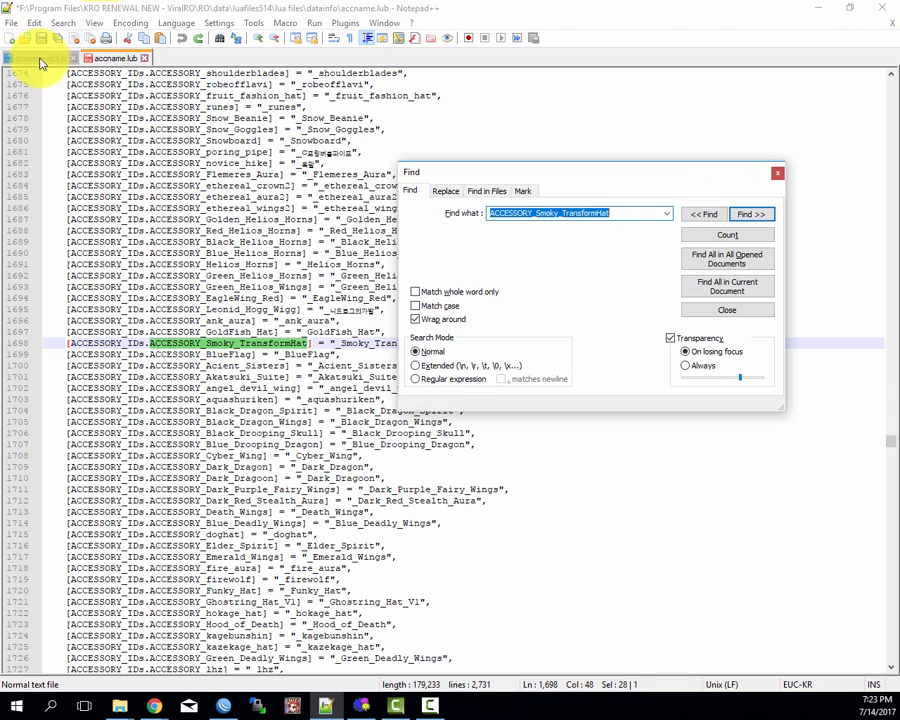
{"action": "left_click", "coordinate": [41, 62]}
{"action": "left_click", "coordinate": [750, 214]}
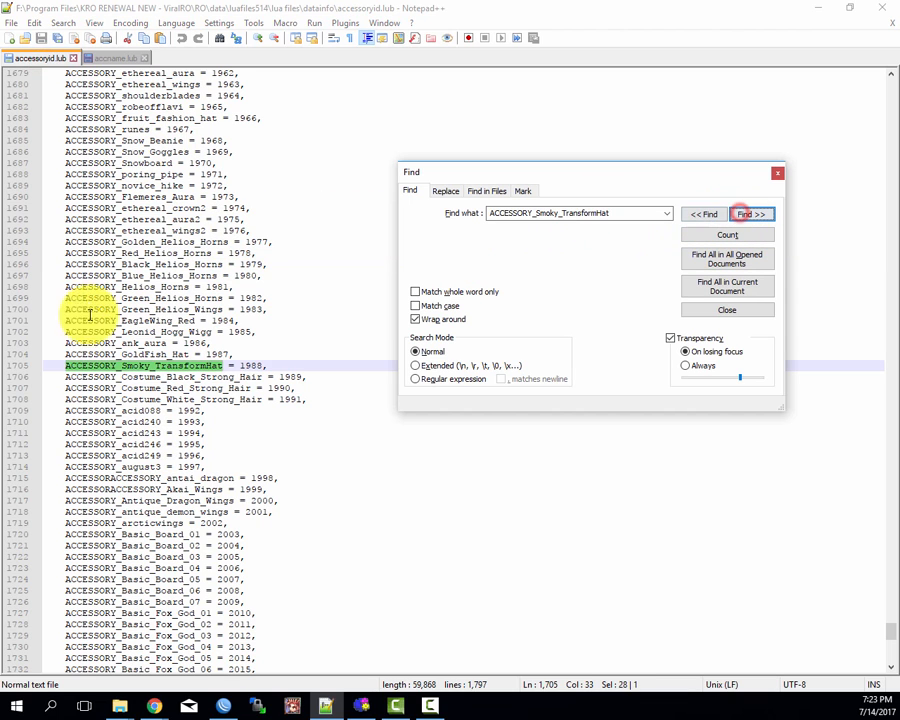
{"action": "left_click", "coordinate": [226, 377]}
{"action": "left_click_drag", "start_coordinate": [140, 320], "coordinate": [172, 410]}
{"action": "left_click", "coordinate": [233, 363]}
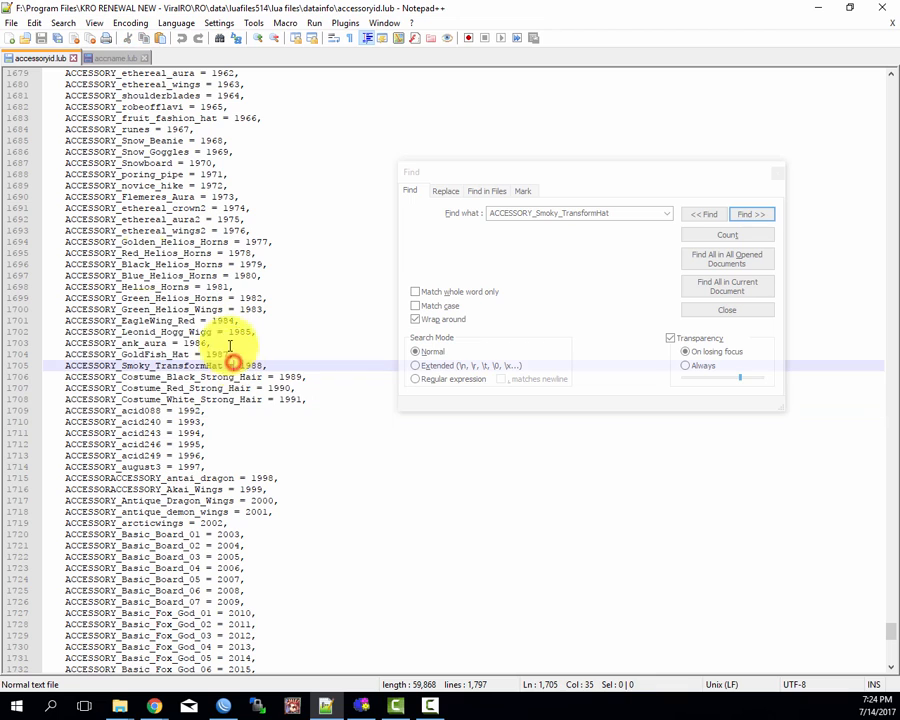
Step: Take the name ACCESSORY_BlueFlag from accname.lub and search accessoryid.lub for it
{"action": "left_click", "coordinate": [115, 58]}
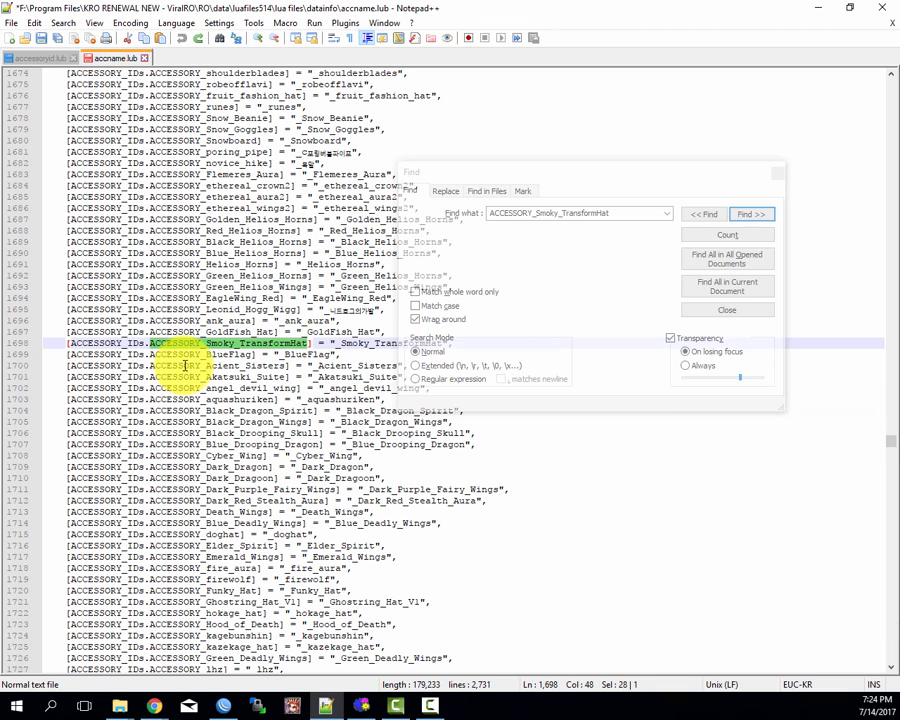
{"action": "left_click", "coordinate": [222, 298]}
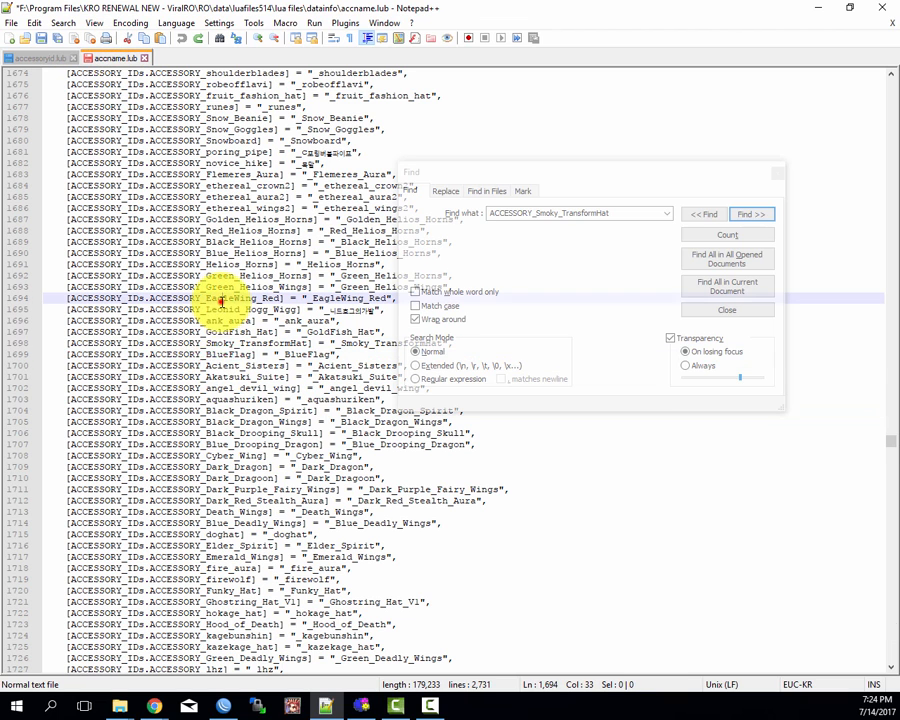
{"action": "double_click", "coordinate": [213, 354]}
{"action": "key", "text": "ctrl+f"}
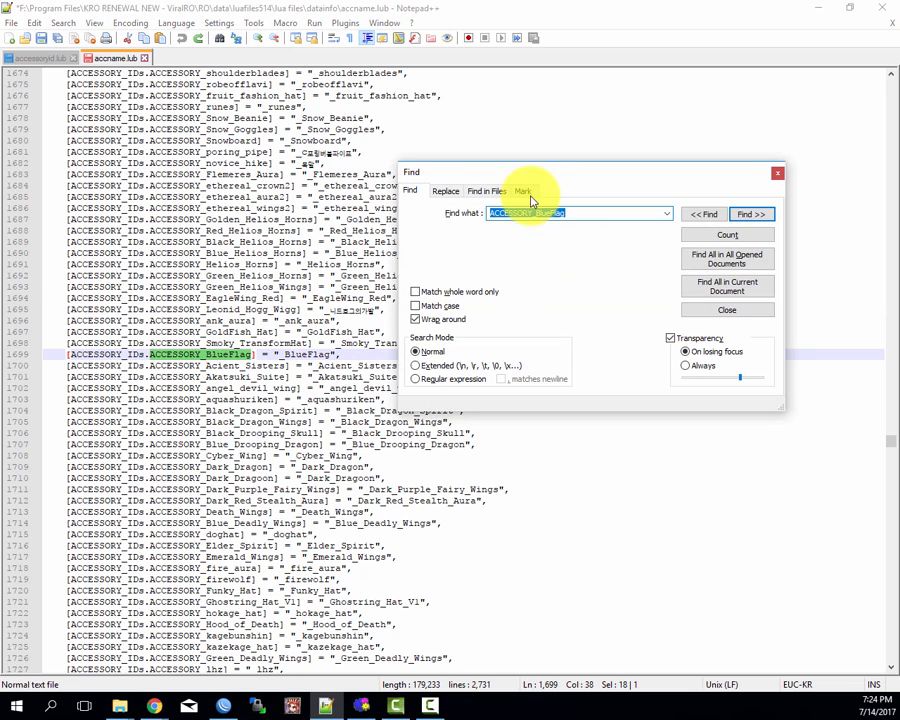
{"action": "left_click", "coordinate": [40, 58]}
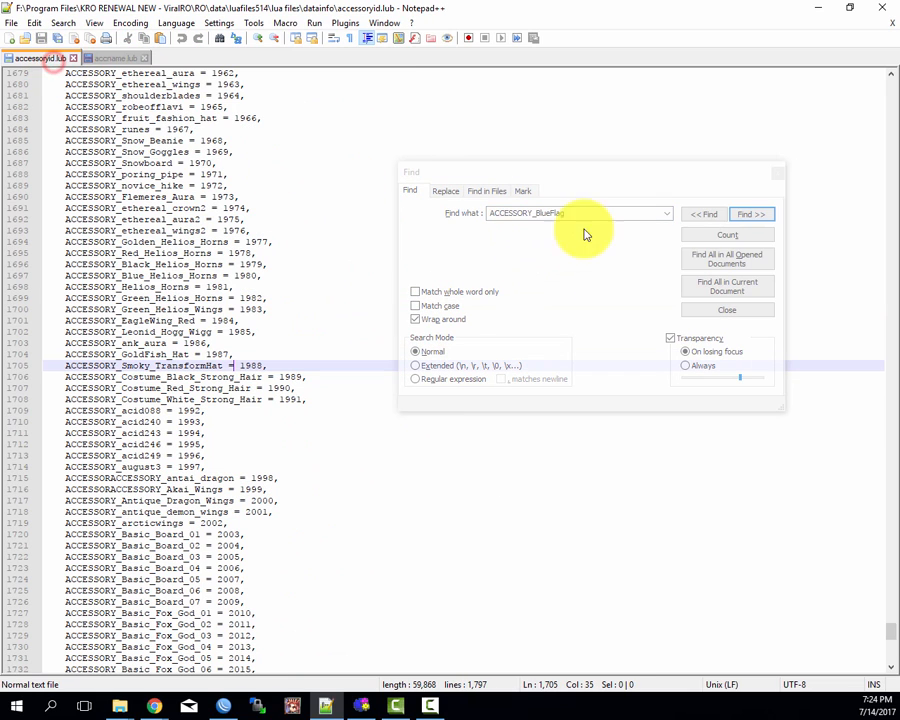
{"action": "left_click", "coordinate": [752, 214]}
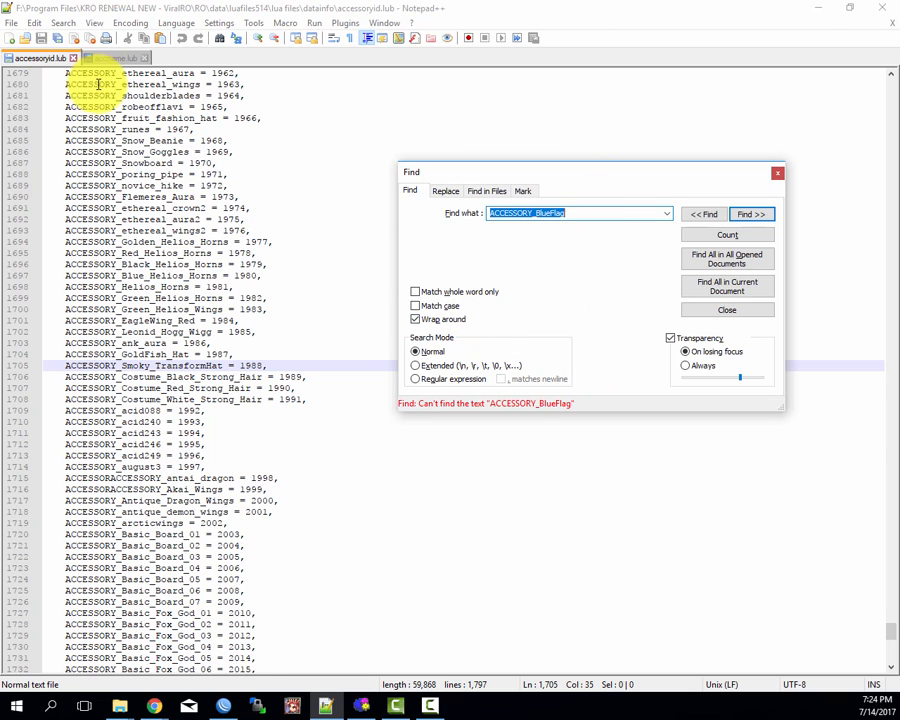
Step: Comment out the ACCESSORY_BlueFlag entry on line 1699 of accname.lub by putting "--" in front of it
{"action": "left_click", "coordinate": [116, 58]}
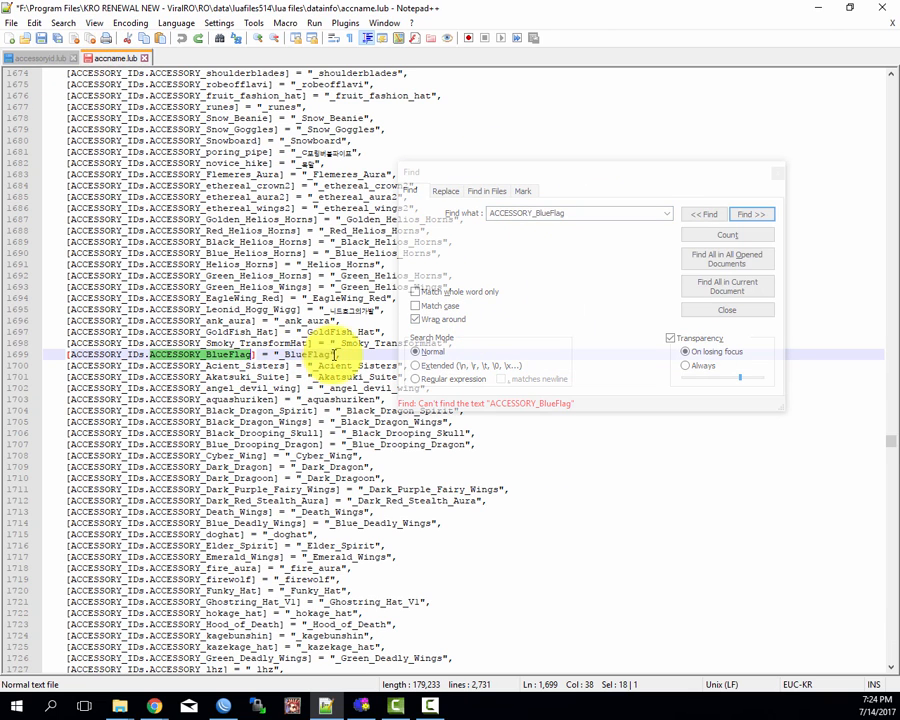
{"action": "left_click_drag", "start_coordinate": [338, 355], "coordinate": [67, 358]}
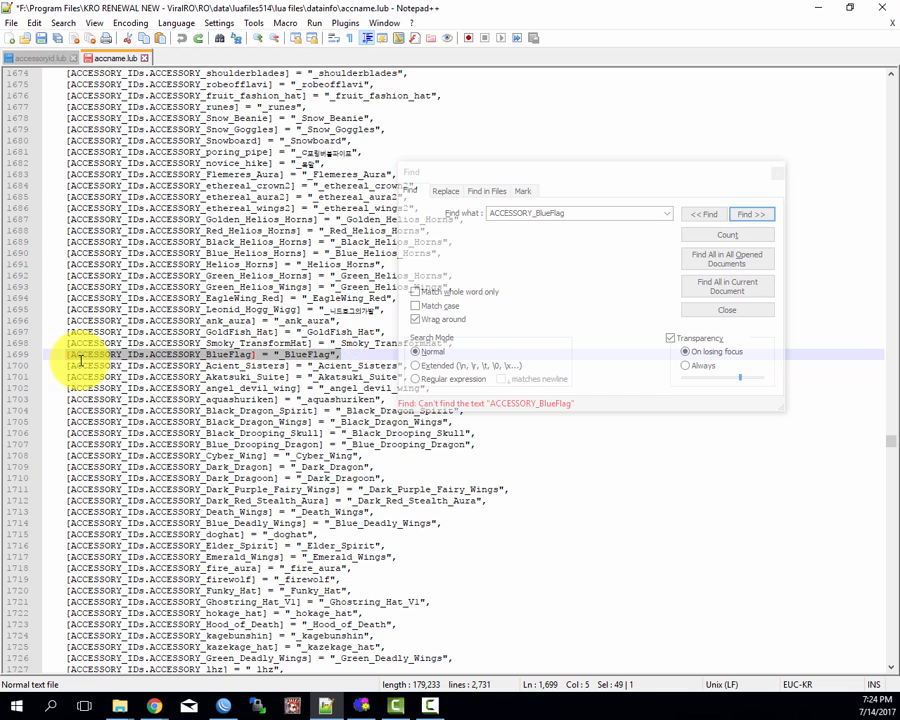
{"action": "left_click", "coordinate": [80, 365]}
{"action": "left_click", "coordinate": [65, 355]}
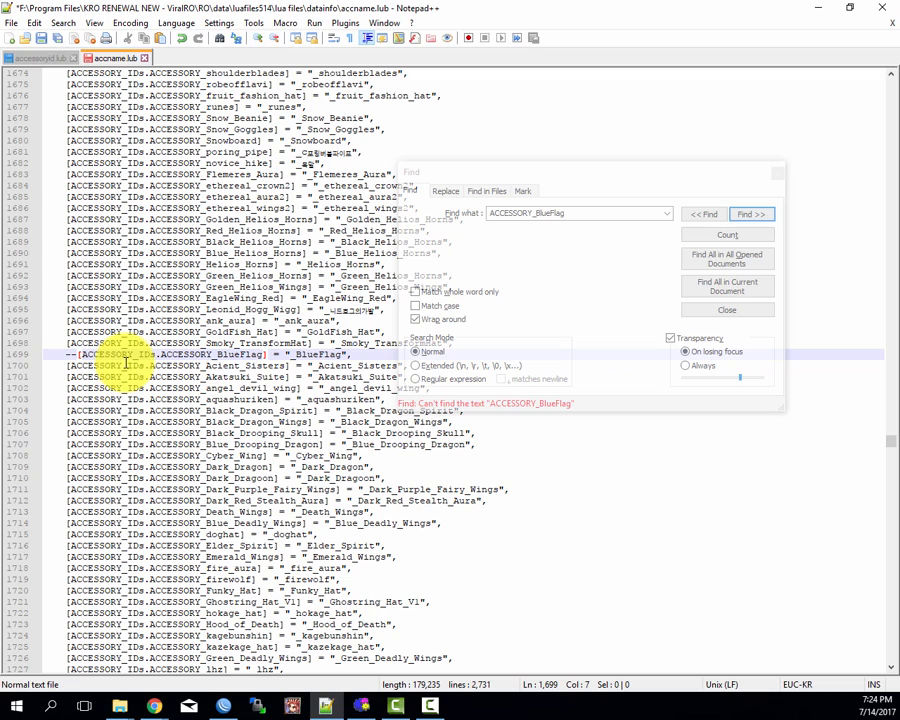
{"action": "left_click", "coordinate": [207, 330]}
{"action": "left_click", "coordinate": [304, 249]}
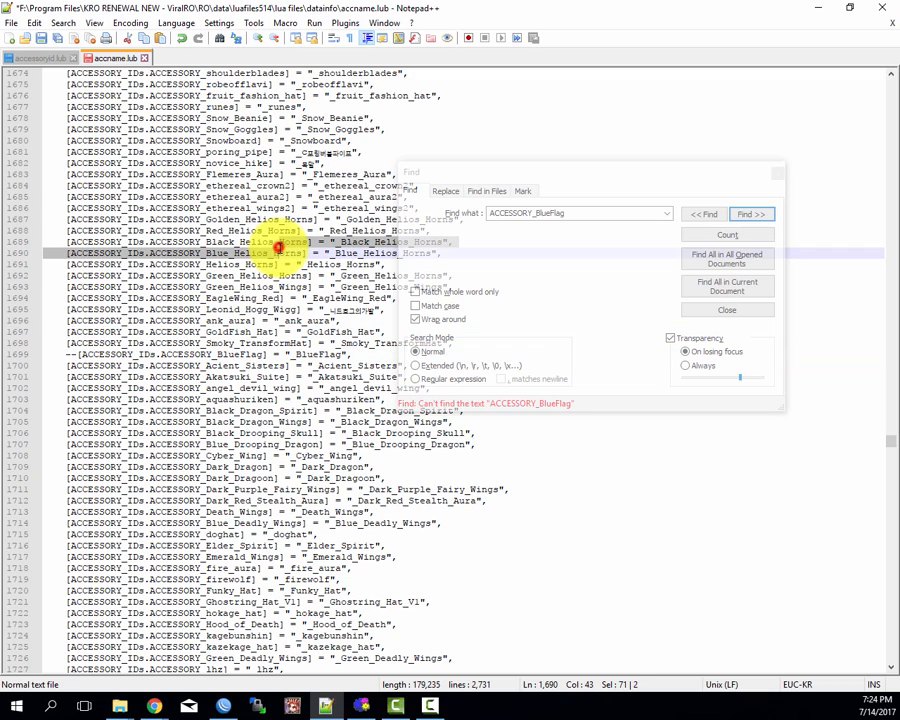
Step: Take the name ACCESSORY_Acient_Sisters from accname.lub and search accessoryid.lub for it
{"action": "left_click", "coordinate": [160, 355]}
{"action": "double_click", "coordinate": [184, 365]}
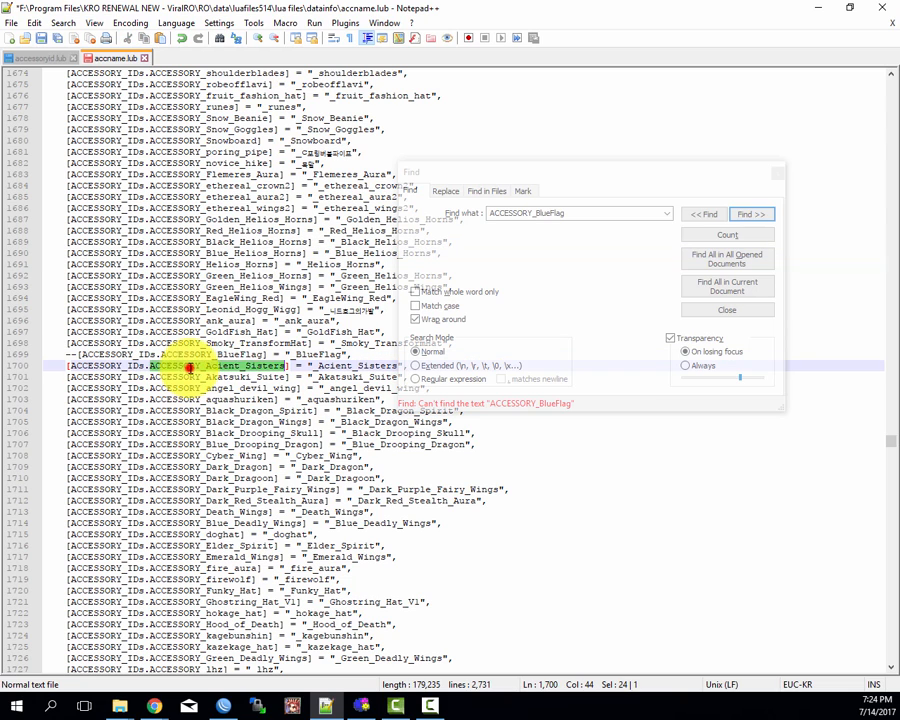
{"action": "key", "text": "ctrl+f"}
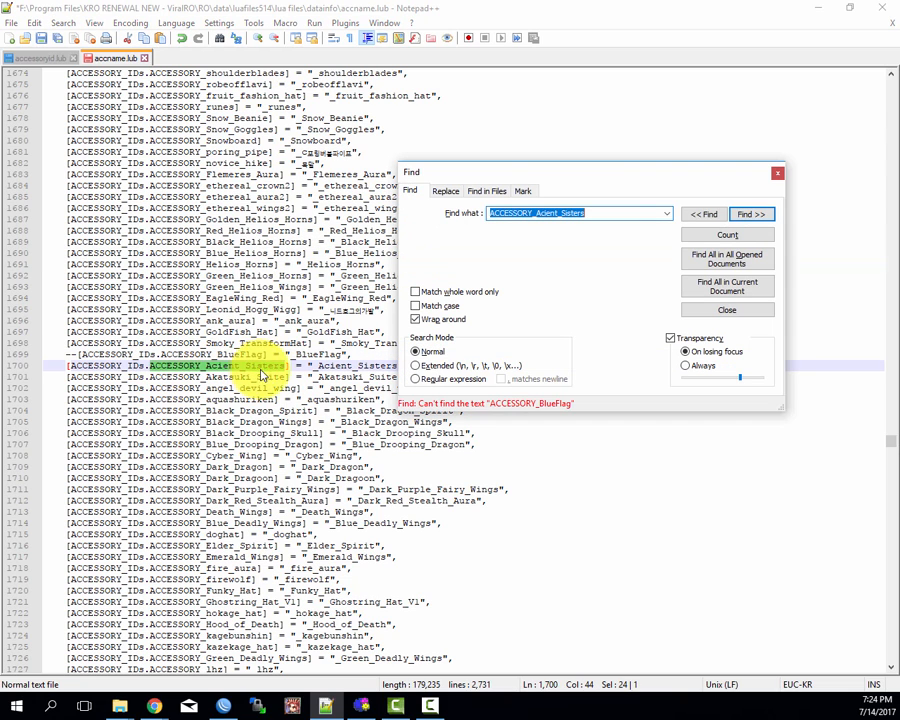
{"action": "left_click", "coordinate": [26, 57]}
{"action": "left_click", "coordinate": [752, 214]}
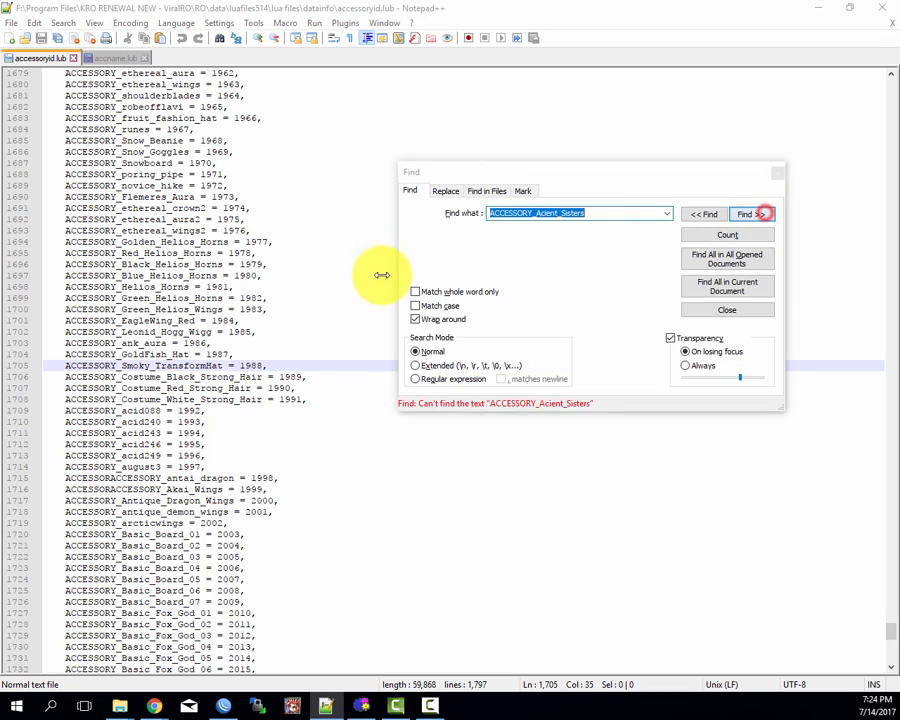
{"action": "left_click", "coordinate": [172, 241]}
Step: Comment out the ACCESSORY_Acient_Sisters entry on line 1700 of accname.lub by putting "--" in front of it
{"action": "left_click", "coordinate": [105, 57]}
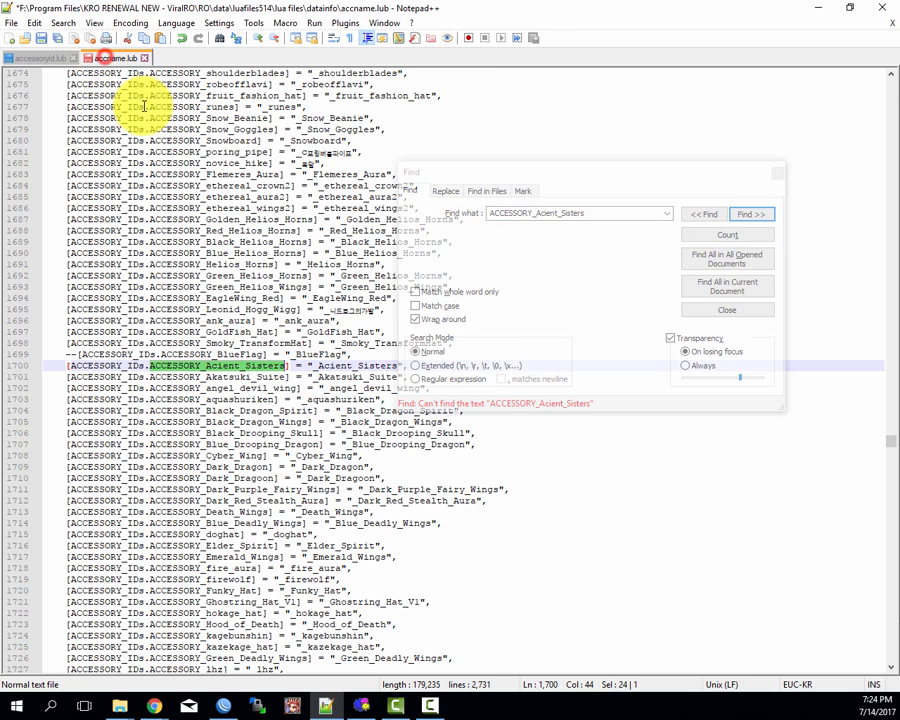
{"action": "left_click", "coordinate": [67, 367]}
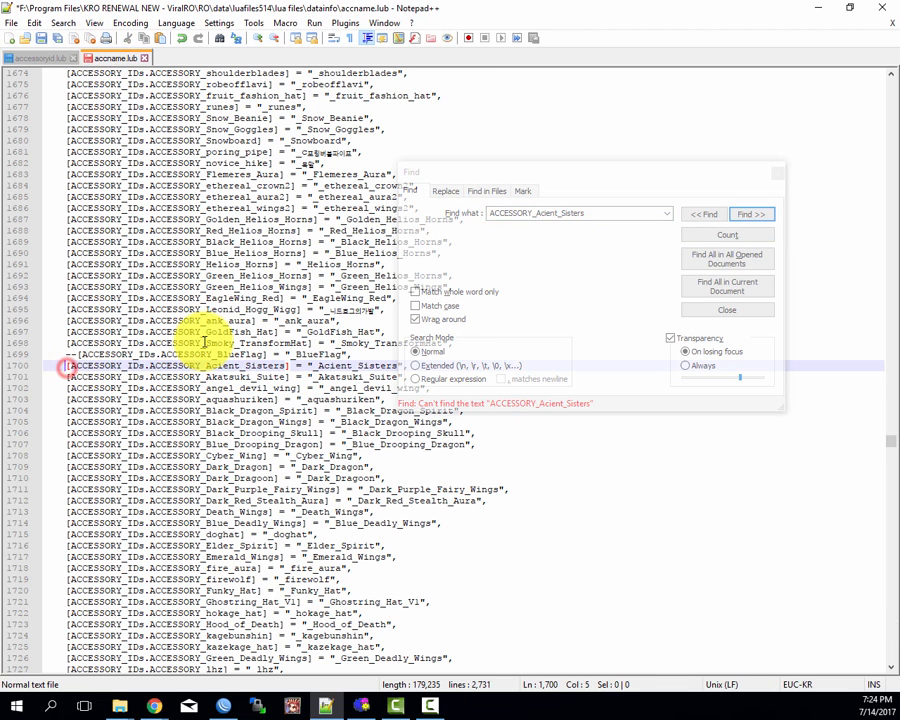
{"action": "type", "text": "--"}
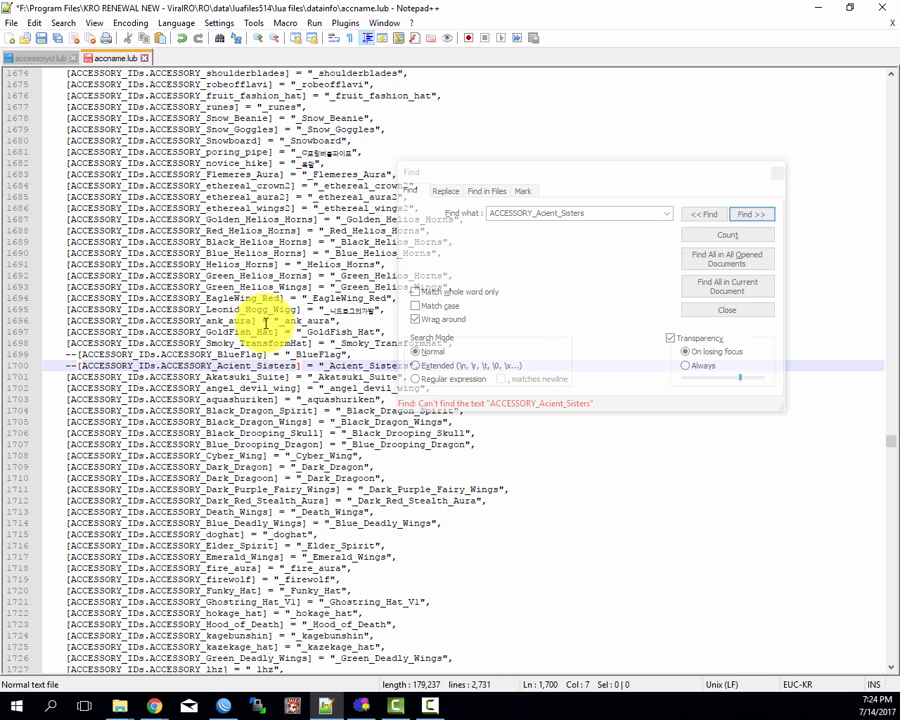
{"action": "left_click", "coordinate": [245, 367]}
{"action": "double_click", "coordinate": [205, 377]}
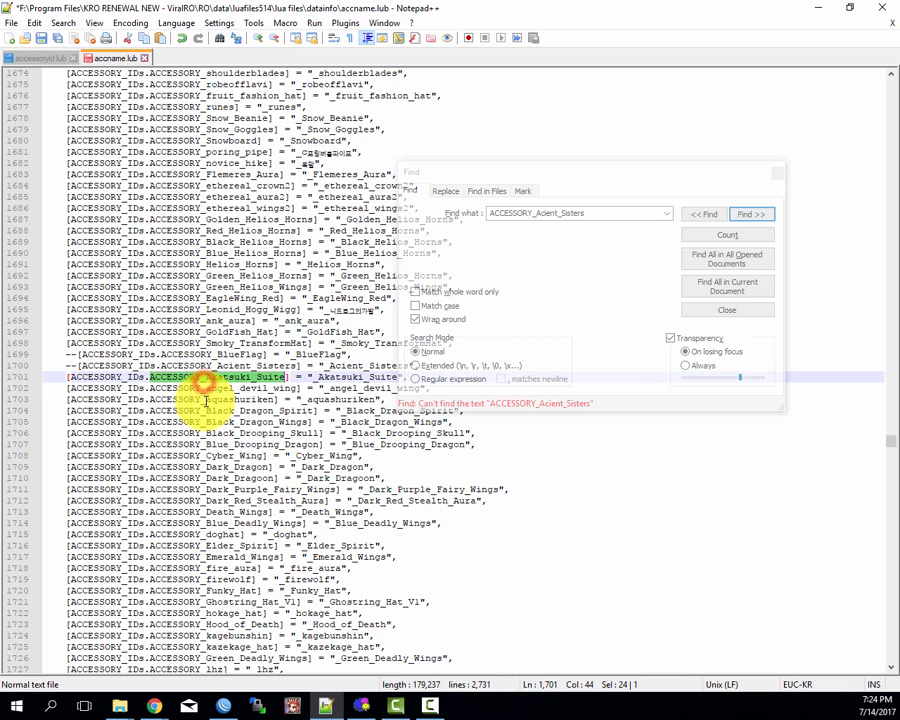
{"action": "left_click", "coordinate": [538, 245]}
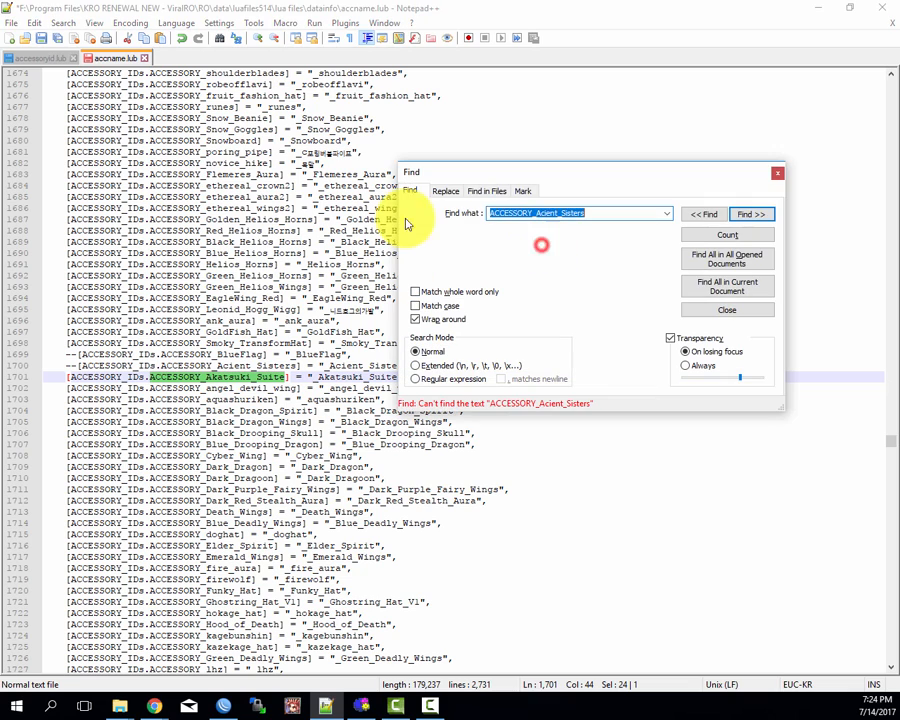
{"action": "left_click", "coordinate": [205, 298]}
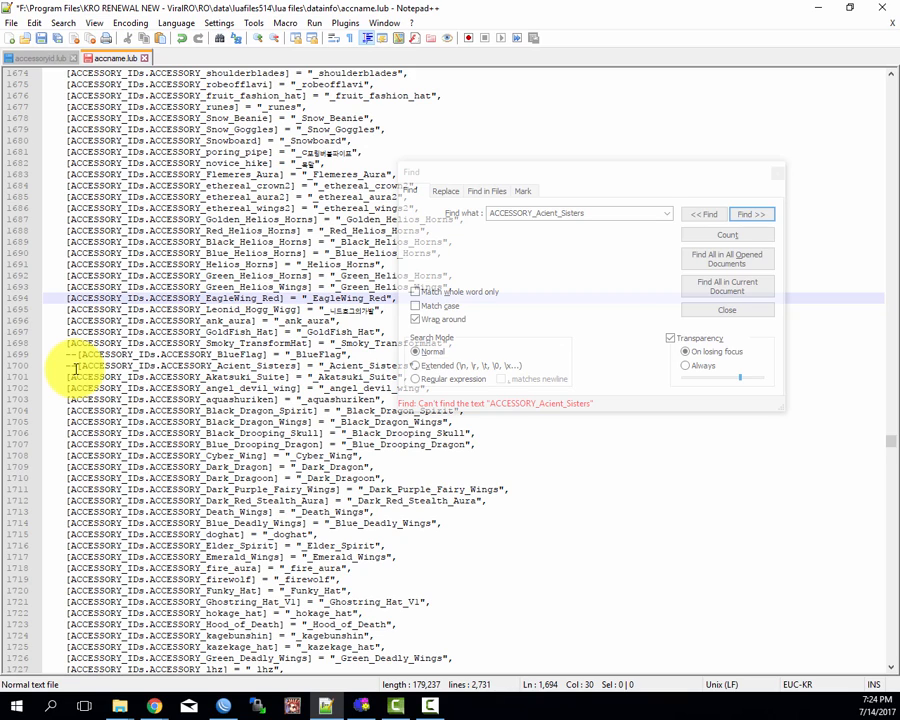
Step: Switch to Macro Toolworks and move its window aside so the start of the accname.lub lines stays in view
{"action": "left_click_drag", "start_coordinate": [0, 62], "coordinate": [451, 73]}
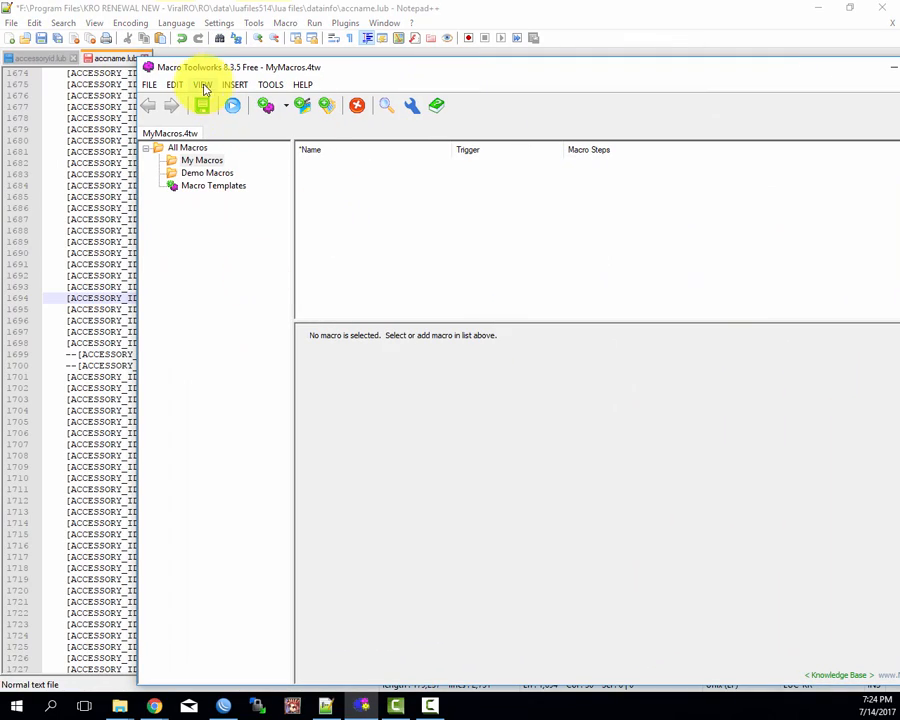
{"action": "left_click_drag", "start_coordinate": [171, 66], "coordinate": [333, 62]}
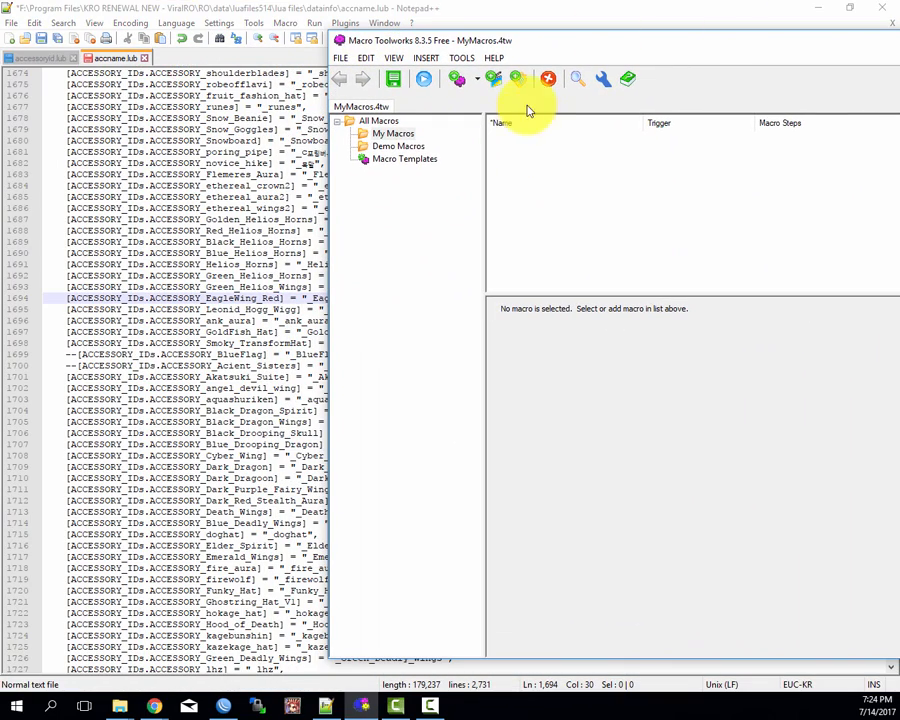
{"action": "left_click_drag", "start_coordinate": [461, 34], "coordinate": [538, 40]}
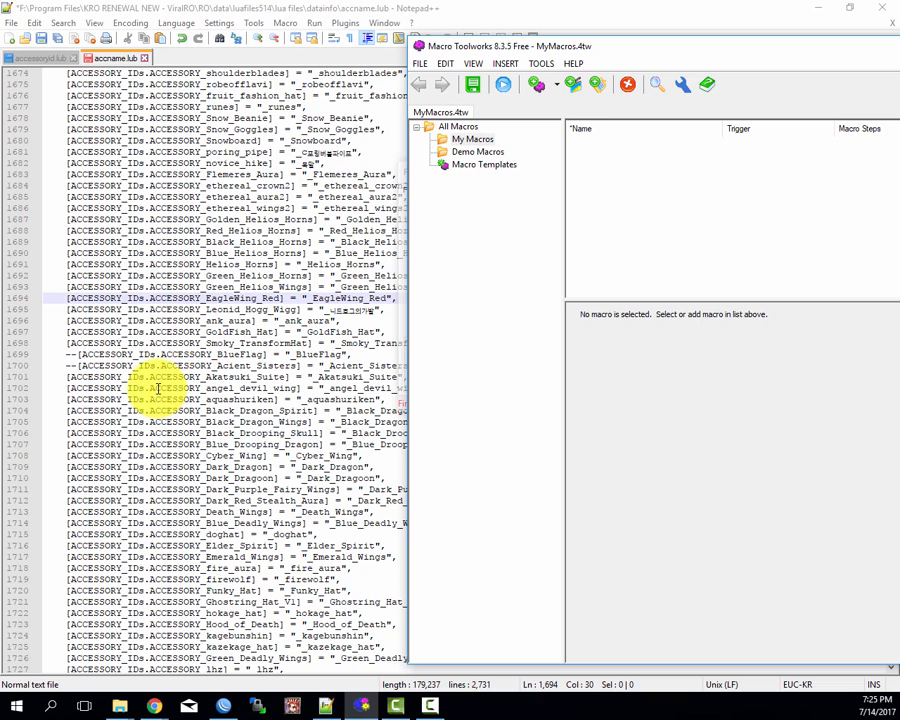
{"action": "left_click_drag", "start_coordinate": [508, 52], "coordinate": [524, 16]}
Step: Remove the "--" comment marks from lines 1699 and 1700 of accname.lub and close the Find dialog
{"action": "left_click", "coordinate": [145, 326]}
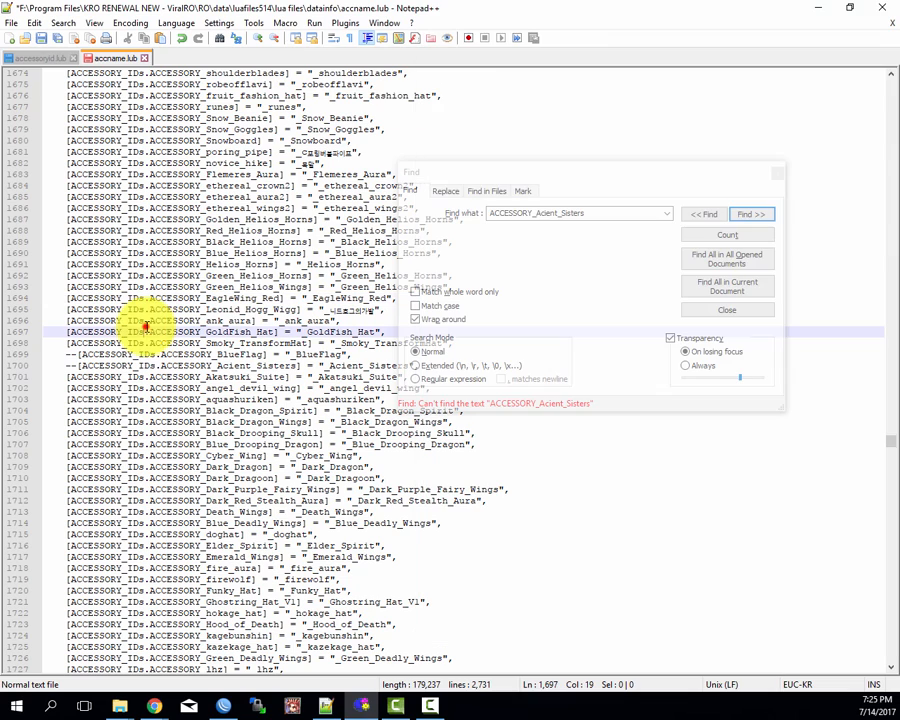
{"action": "left_click", "coordinate": [72, 363]}
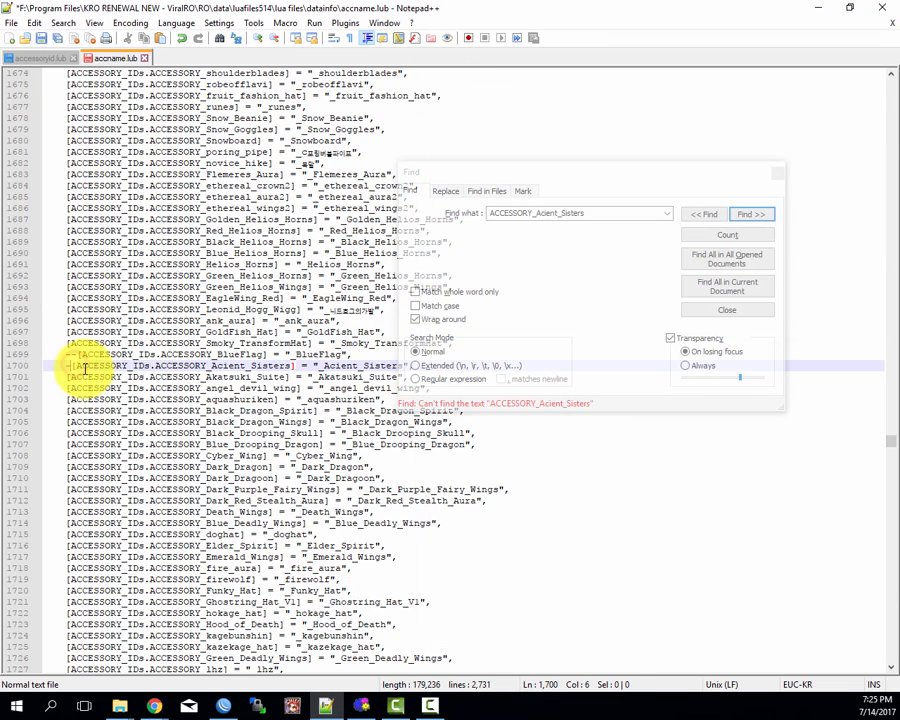
{"action": "left_click", "coordinate": [68, 355]}
{"action": "left_click", "coordinate": [151, 312]}
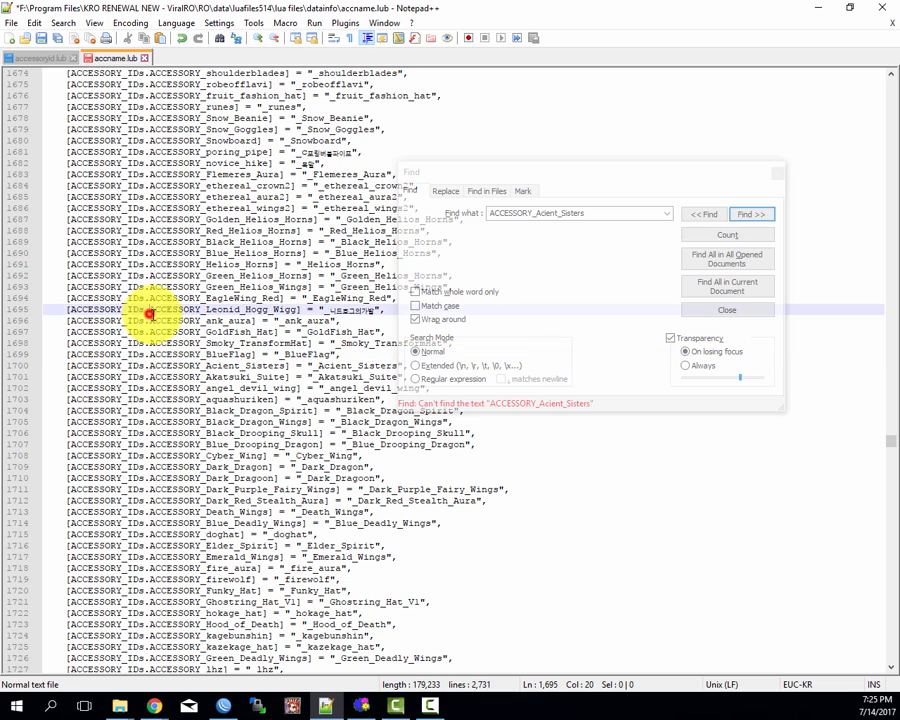
{"action": "left_click", "coordinate": [189, 207]}
{"action": "left_click", "coordinate": [781, 174]}
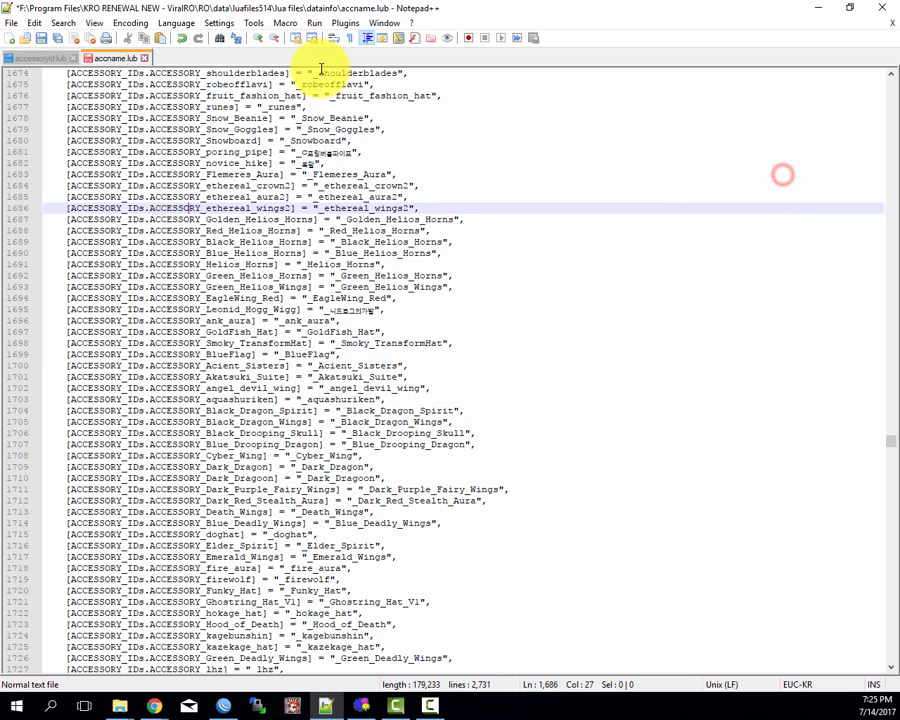
{"action": "left_click", "coordinate": [444, 185]}
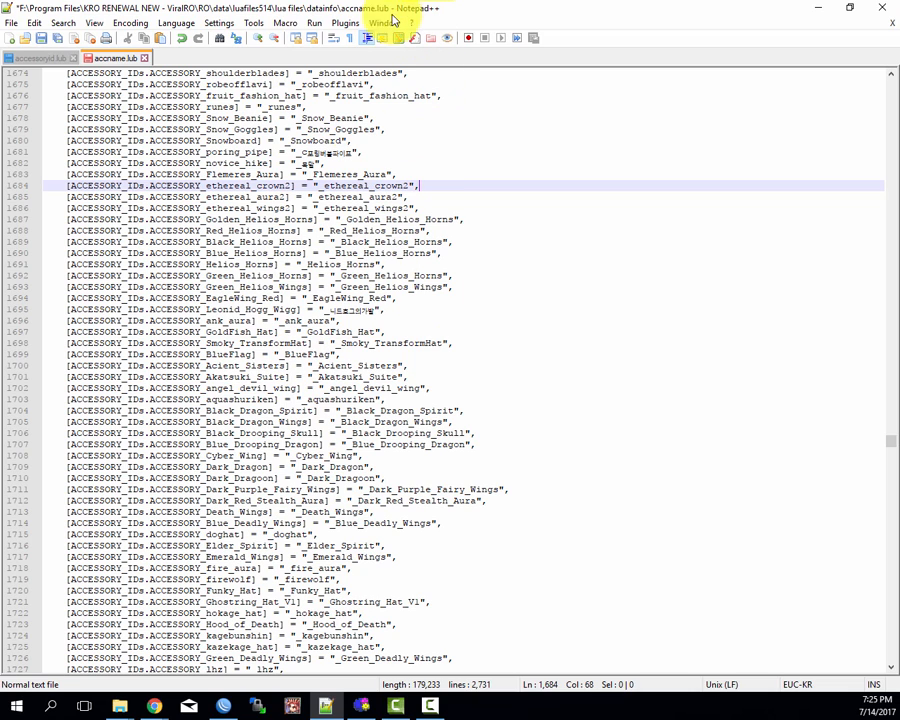
{"action": "left_click", "coordinate": [185, 332]}
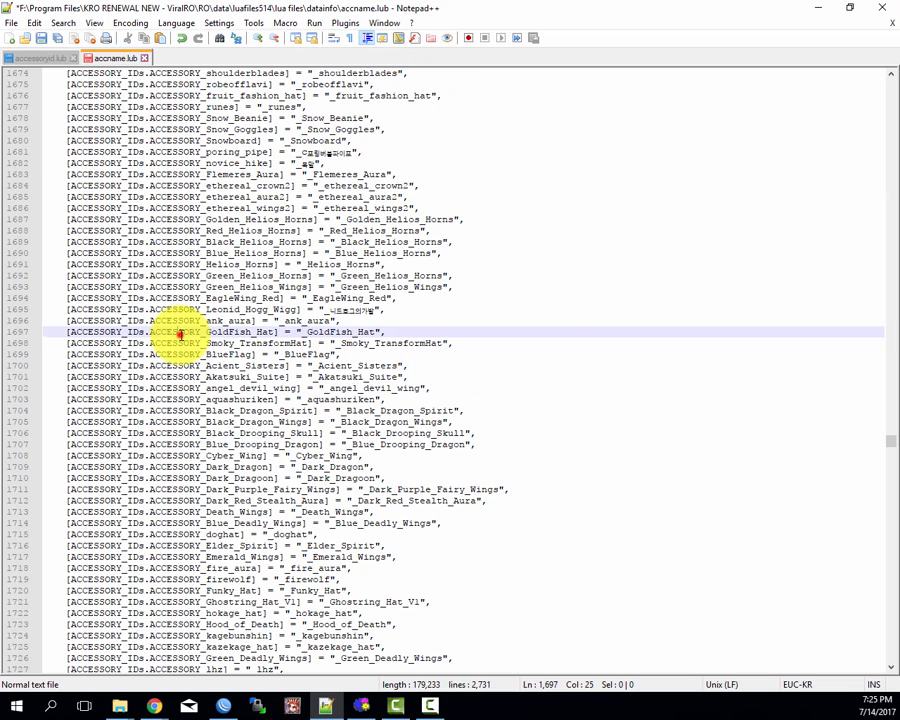
{"action": "left_click", "coordinate": [145, 231]}
{"action": "left_click", "coordinate": [148, 353]}
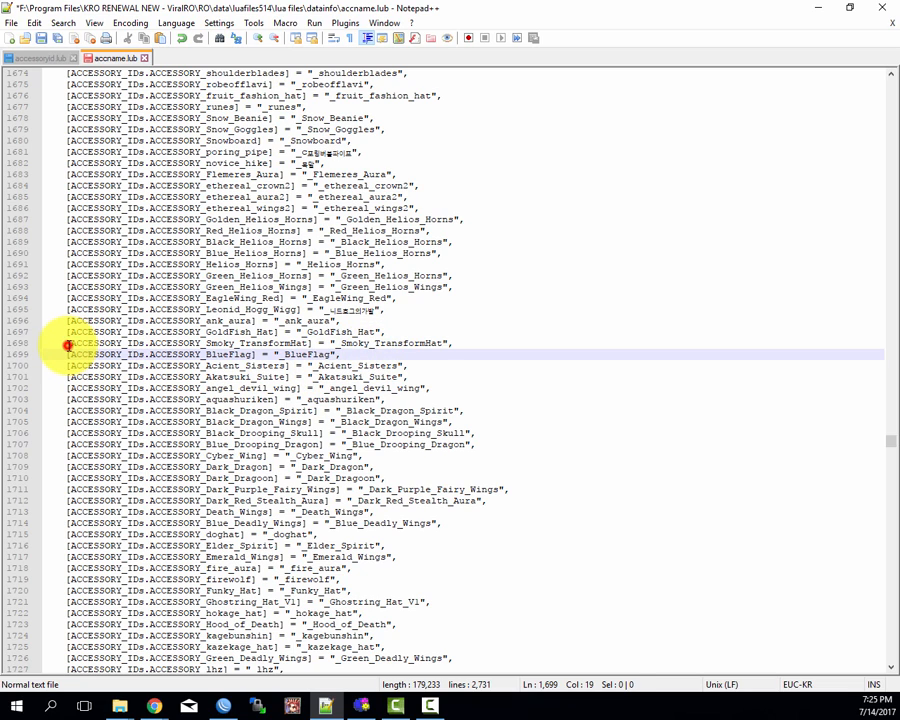
Step: Place the text cursor in front of the opening bracket of the ACCESSORY_Smoky_TransformHat entry on line 1698 of accname.lub
{"action": "left_click", "coordinate": [89, 343]}
{"action": "double_click", "coordinate": [170, 343]}
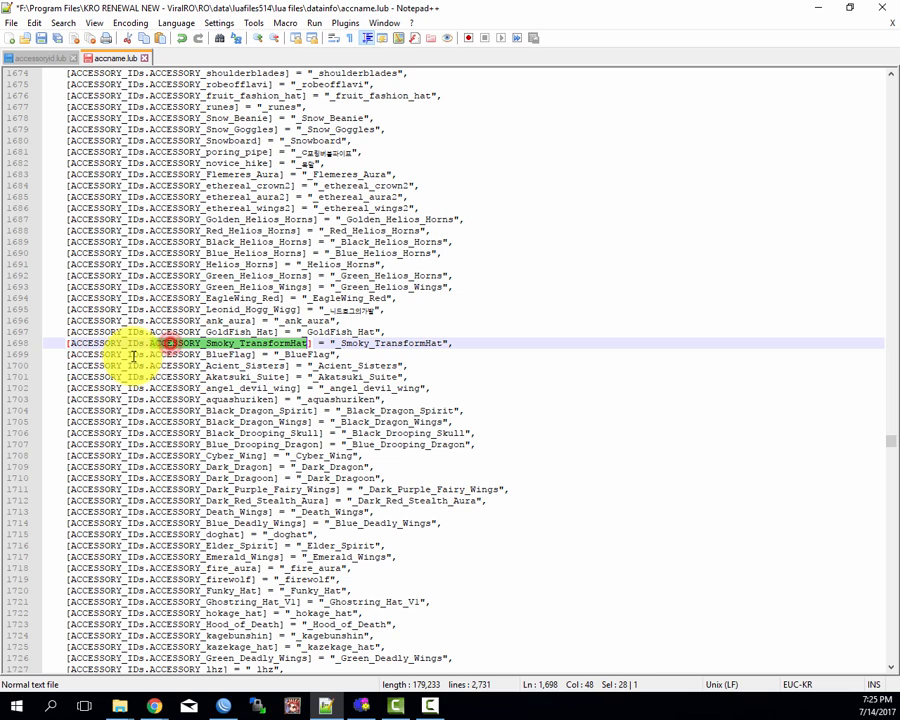
{"action": "left_click", "coordinate": [64, 343]}
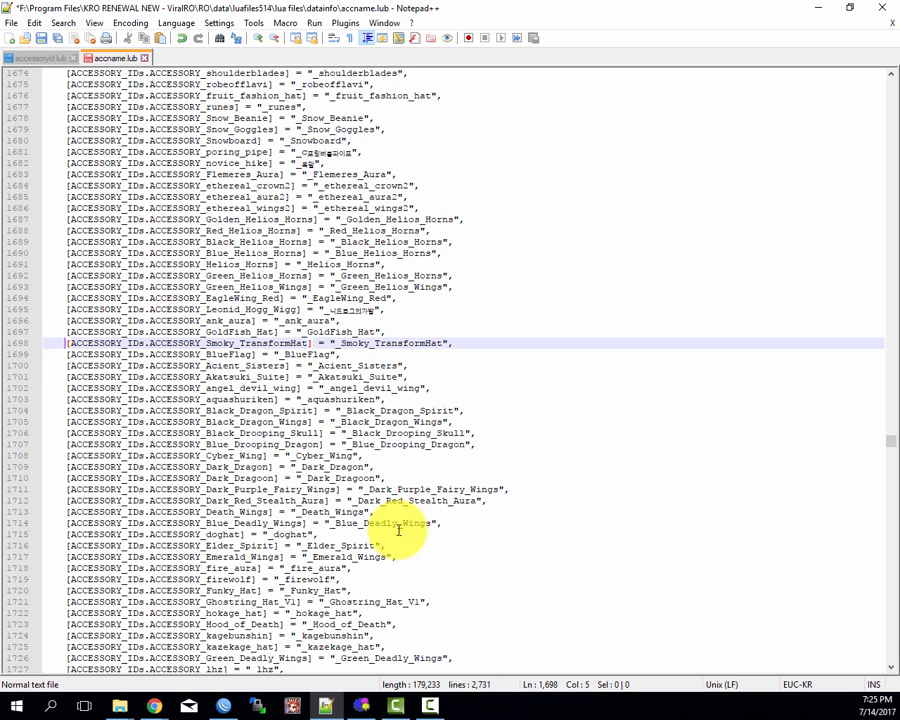
{"action": "left_click", "coordinate": [360, 706]}
{"action": "left_click", "coordinate": [109, 344]}
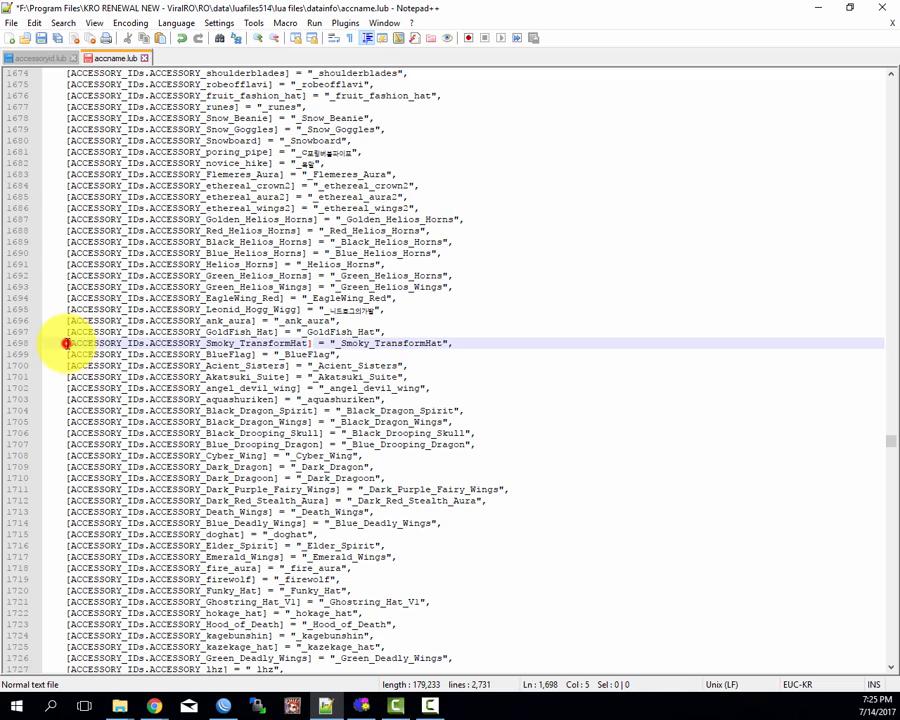
{"action": "left_click", "coordinate": [72, 350]}
{"action": "left_click", "coordinate": [68, 342]}
{"action": "key", "text": "Down"}
{"action": "key", "text": "Down"}
{"action": "key", "text": "Down"}
{"action": "key", "text": "Up"}
{"action": "key", "text": "Up"}
{"action": "key", "text": "Up"}
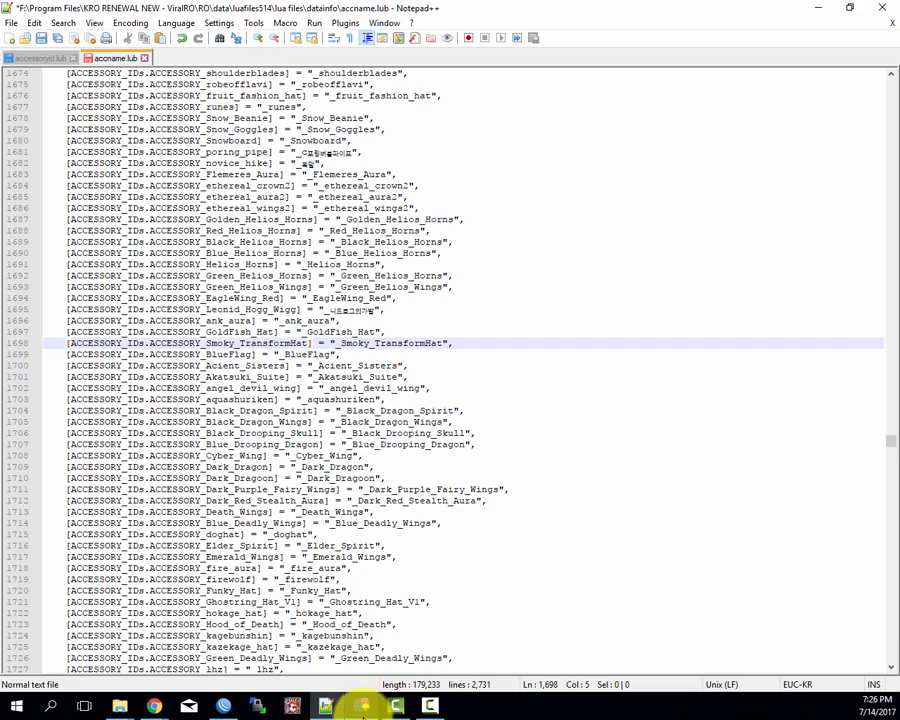
Step: Start recording a new macro in Macro Toolworks that captures keyboard events with timing information but no mouse events
{"action": "left_click", "coordinate": [363, 707]}
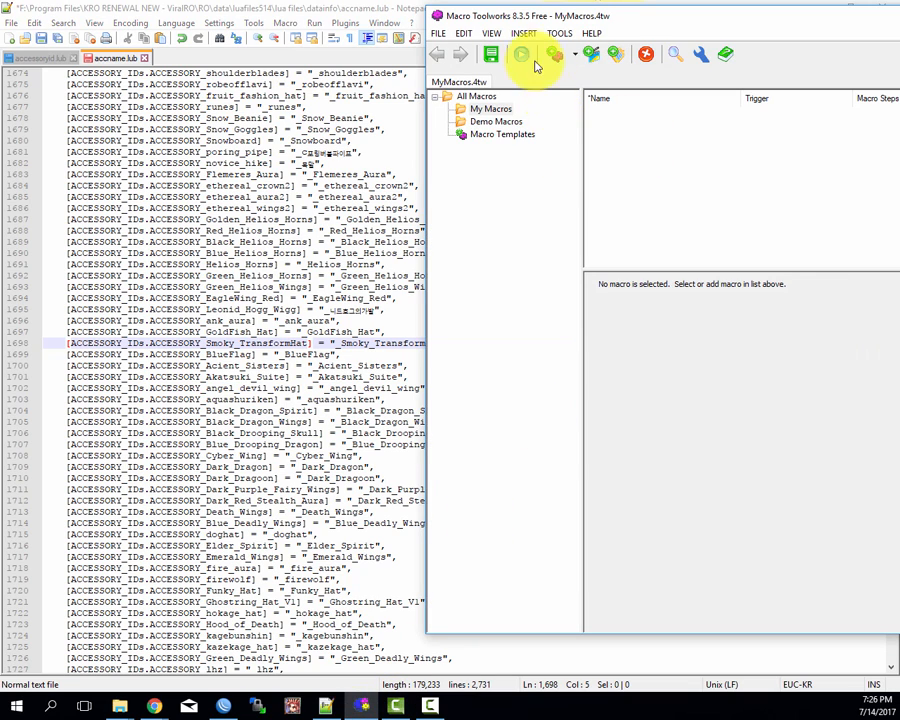
{"action": "left_click", "coordinate": [631, 160]}
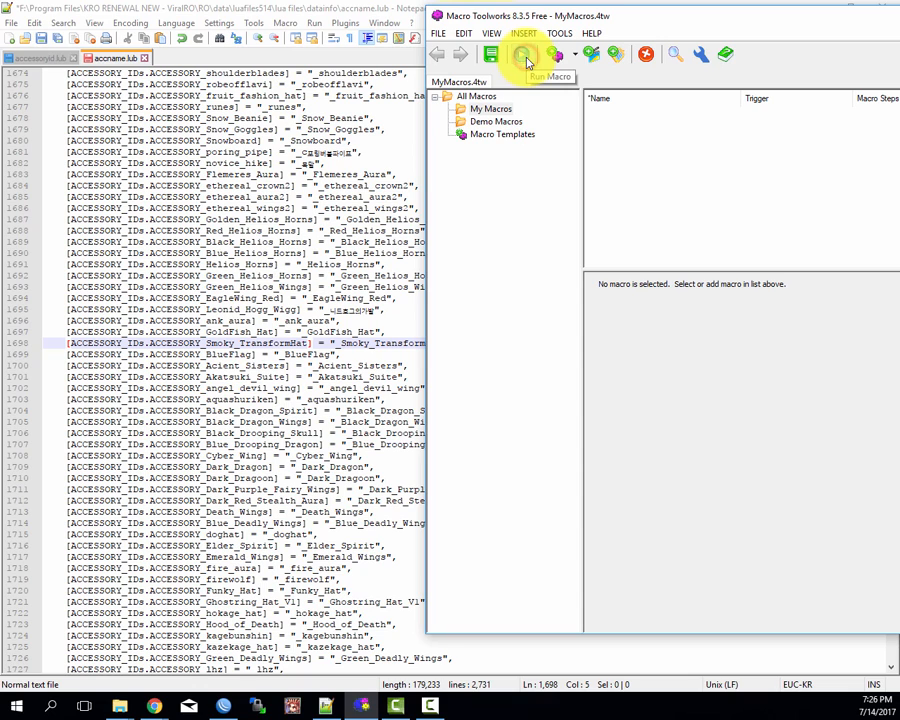
{"action": "left_click", "coordinate": [593, 56]}
{"action": "left_click", "coordinate": [674, 178]}
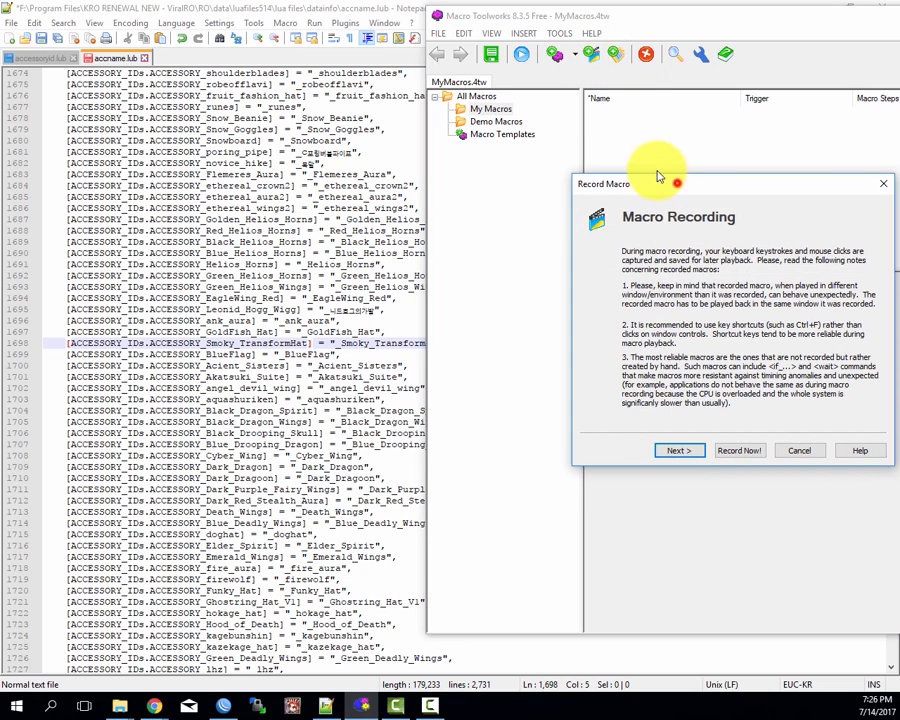
{"action": "left_click", "coordinate": [601, 365]}
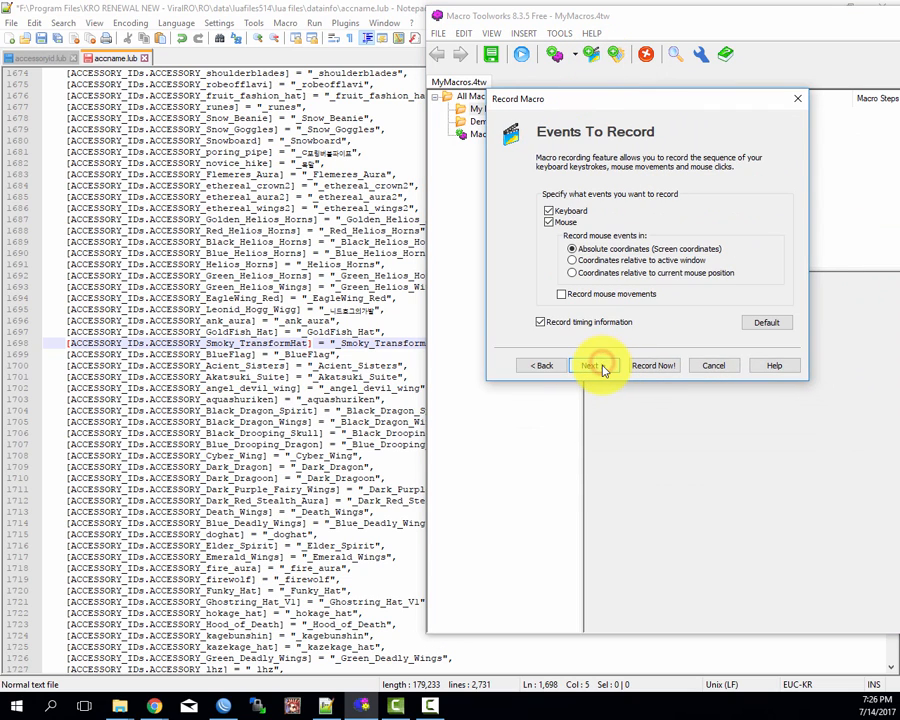
{"action": "left_click", "coordinate": [552, 222]}
{"action": "left_click", "coordinate": [596, 366]}
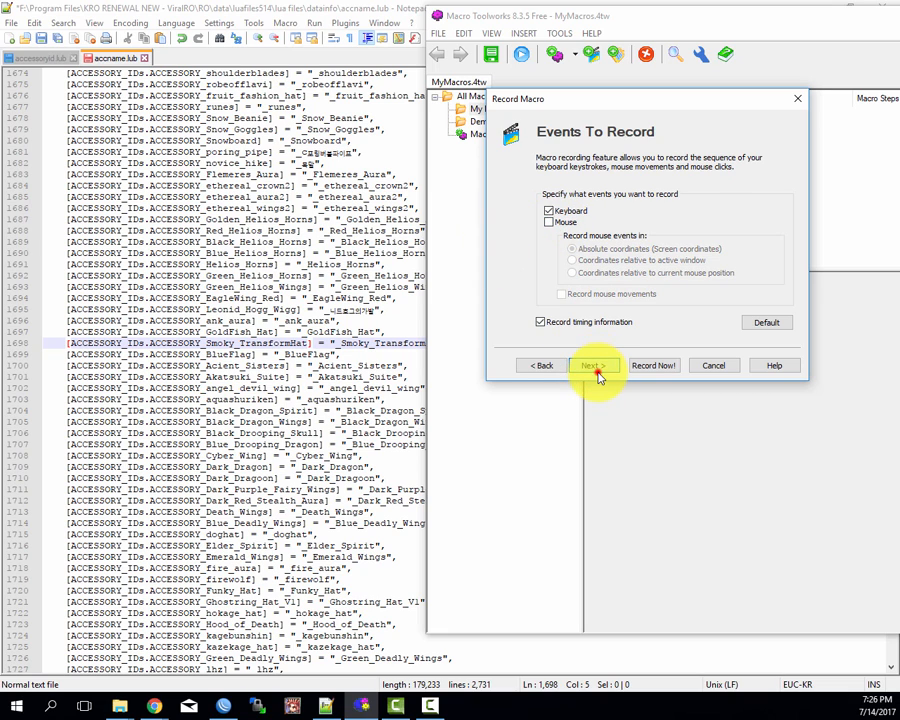
{"action": "left_click", "coordinate": [596, 365]}
{"action": "left_click", "coordinate": [592, 365]}
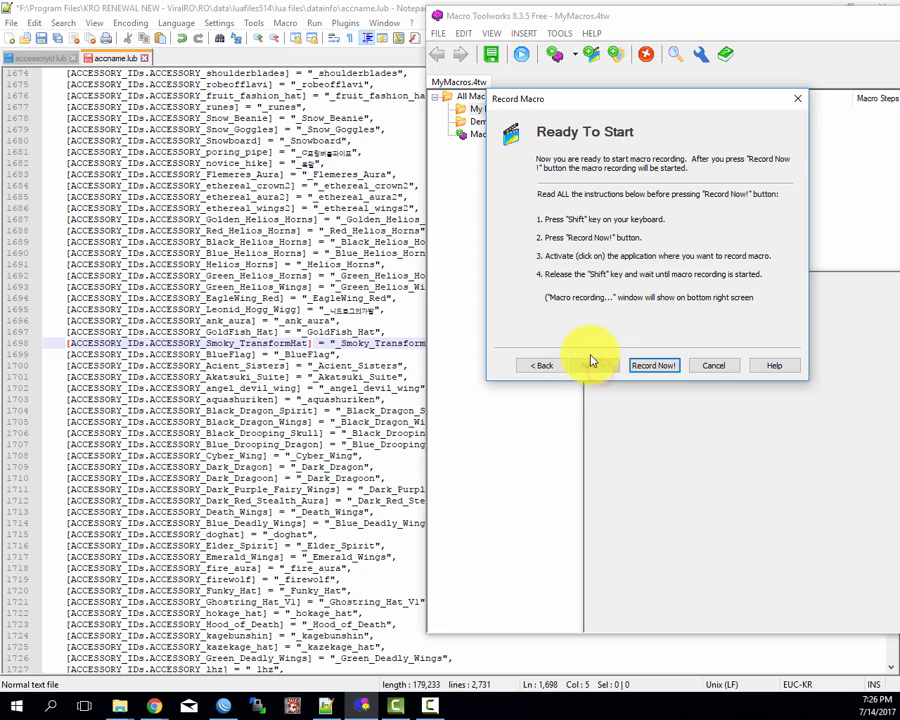
{"action": "left_click", "coordinate": [663, 366]}
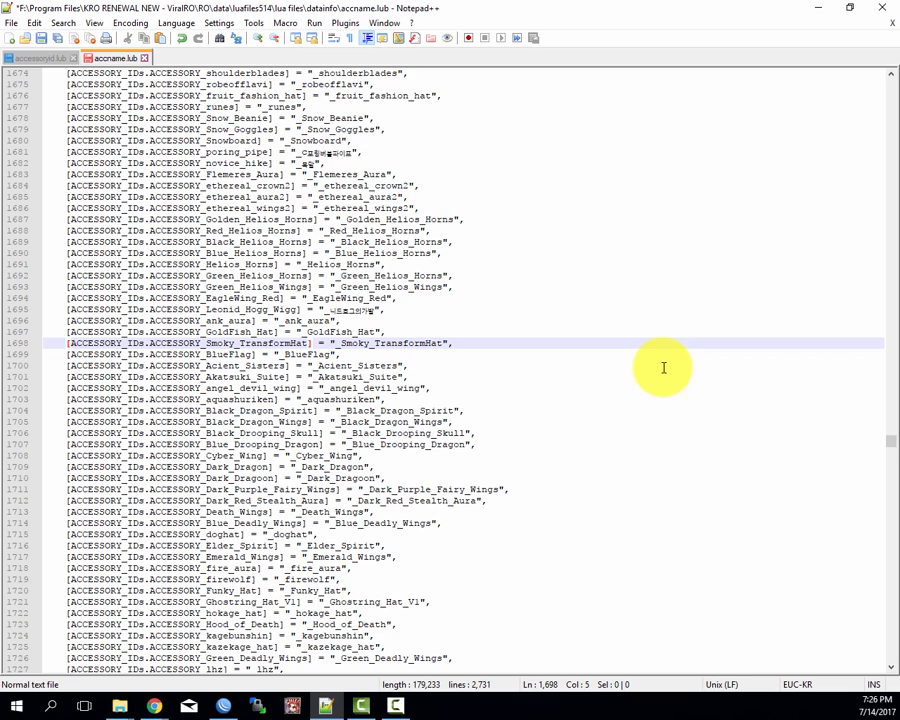
Step: Select and copy the name ACCESSORY_Smoky_TransformHat on line 1698 of accname.lub using only the keyboard
{"action": "key", "text": "ctrl+Right"}
{"action": "key", "text": "ctrl+Right"}
{"action": "key", "text": "Right"}
{"action": "key", "text": "ctrl+shift+Right"}
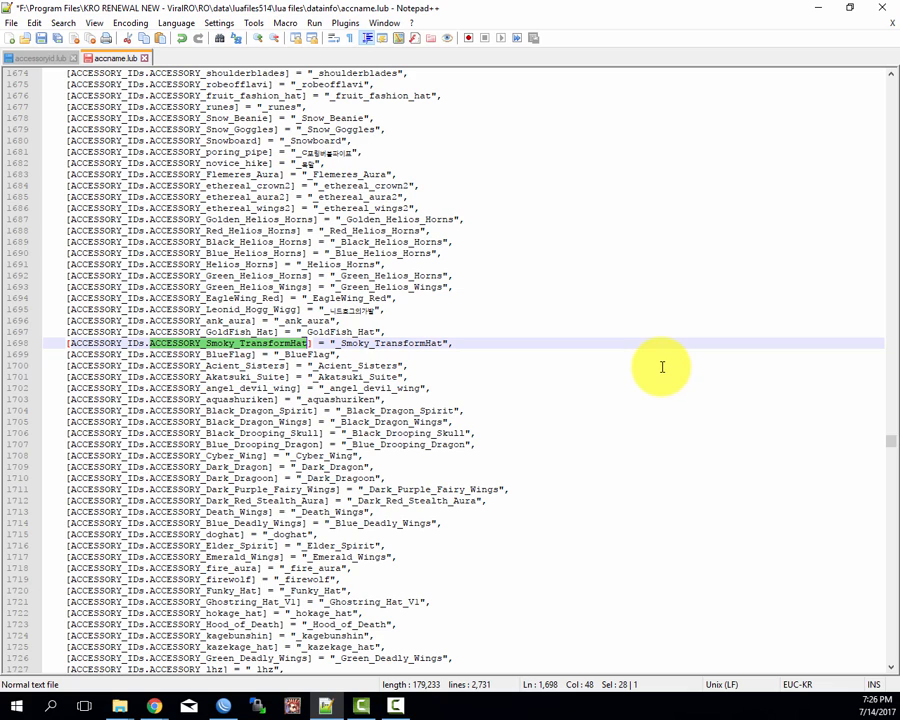
{"action": "key", "text": "ctrl+f"}
{"action": "key", "text": "ctrl+c"}
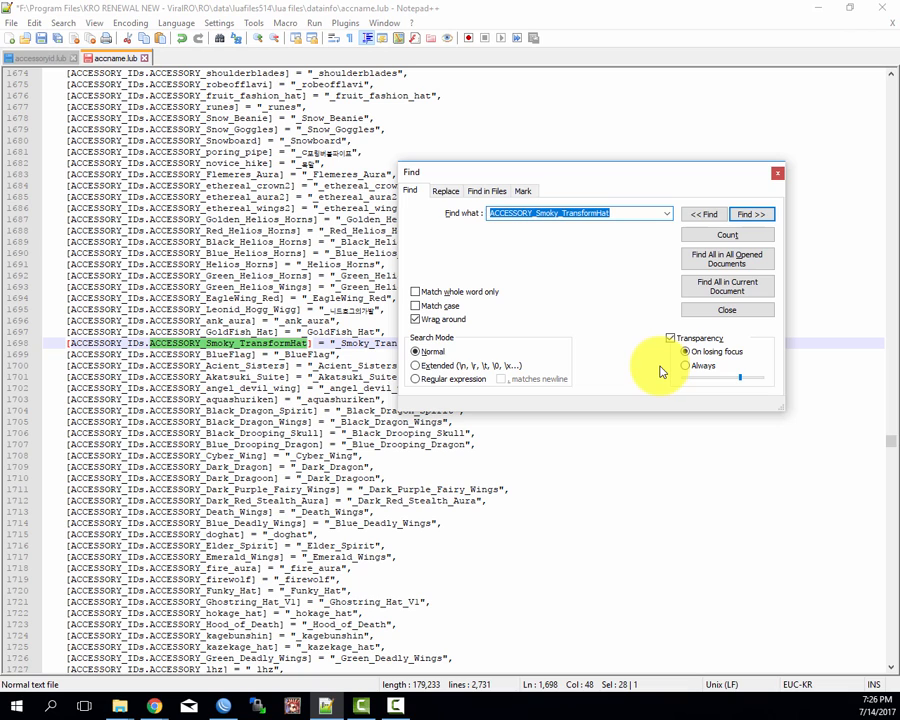
{"action": "key", "text": "Escape"}
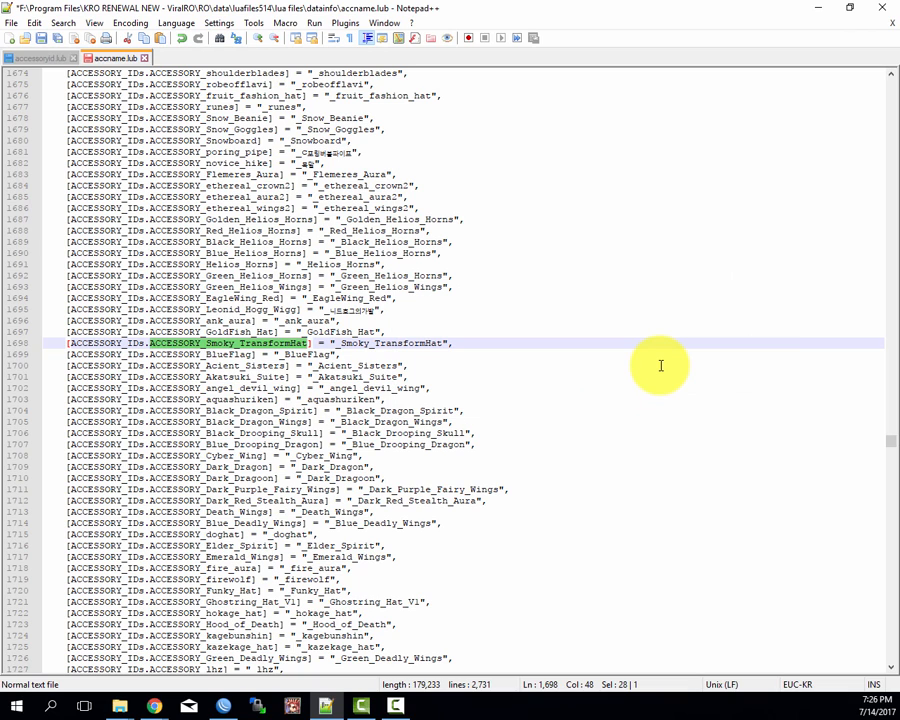
Step: Search accessoryid.lub for the copied name ACCESSORY_Smoky_TransformHat and close the Find dialog
{"action": "key", "text": "ctrl+Tab"}
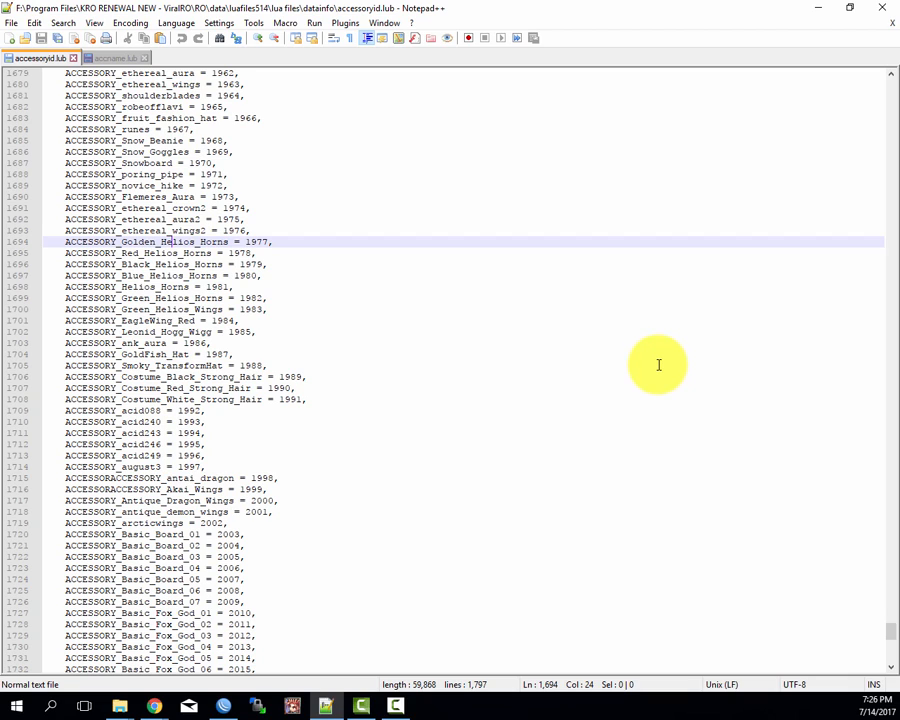
{"action": "key", "text": "ctrl+f"}
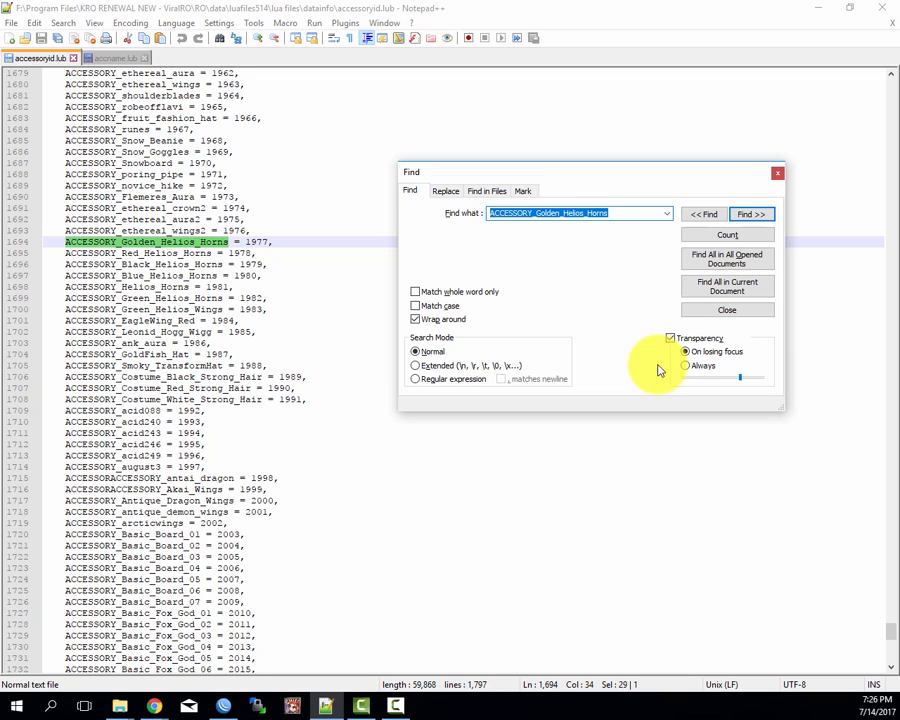
{"action": "key", "text": "ctrl+v"}
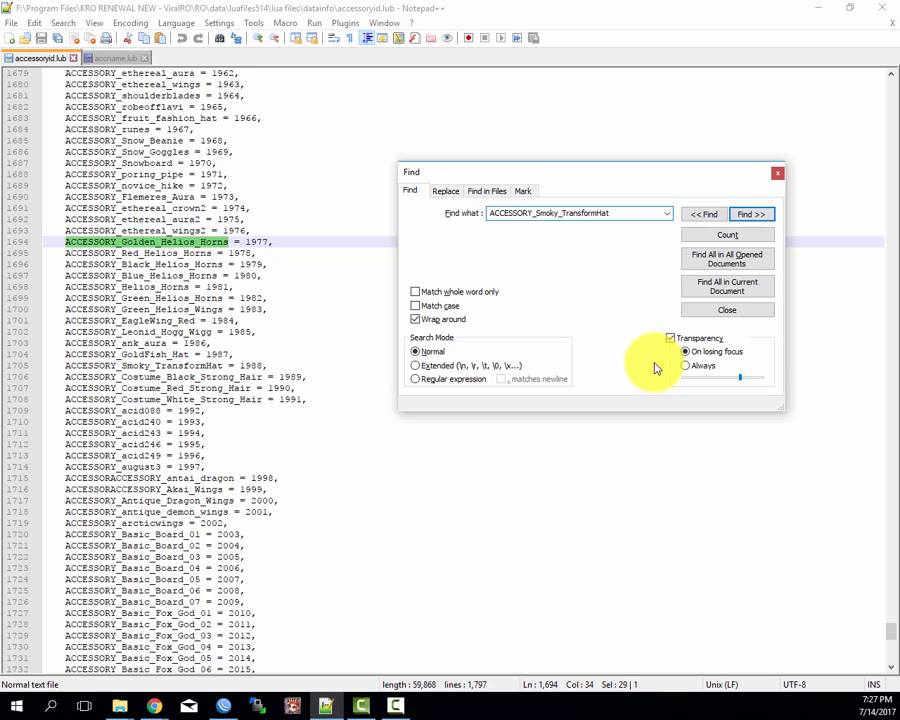
{"action": "key", "text": "Return"}
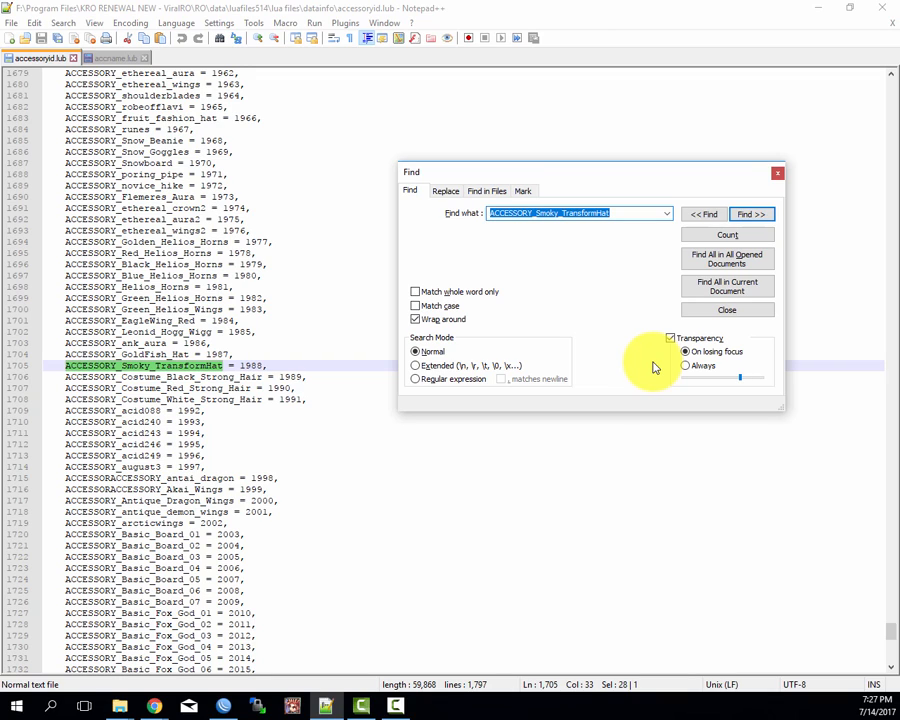
{"action": "key", "text": "Escape"}
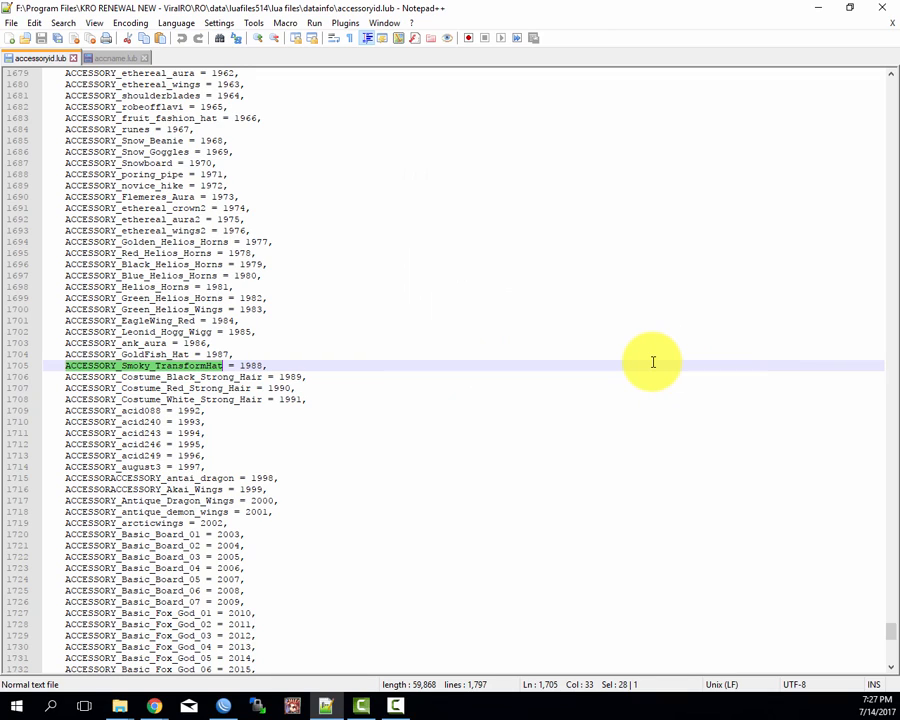
Step: Return to accname.lub and put the text cursor at the start of the next entry, ACCESSORY_BlueFlag on line 1699
{"action": "key", "text": "ctrl+Tab"}
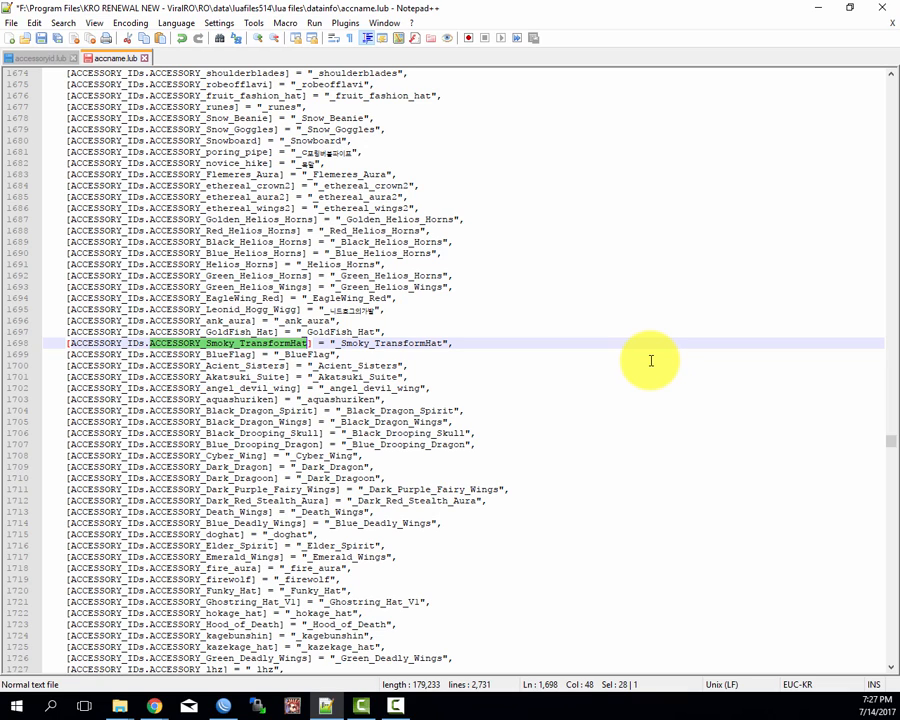
{"action": "key", "text": "Home"}
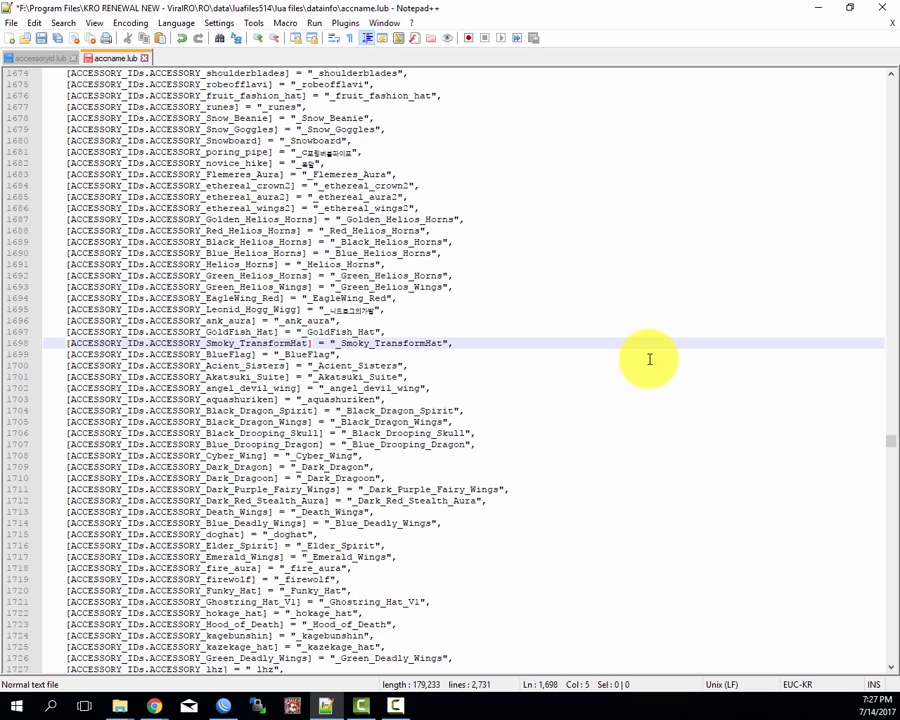
{"action": "key", "text": "Down"}
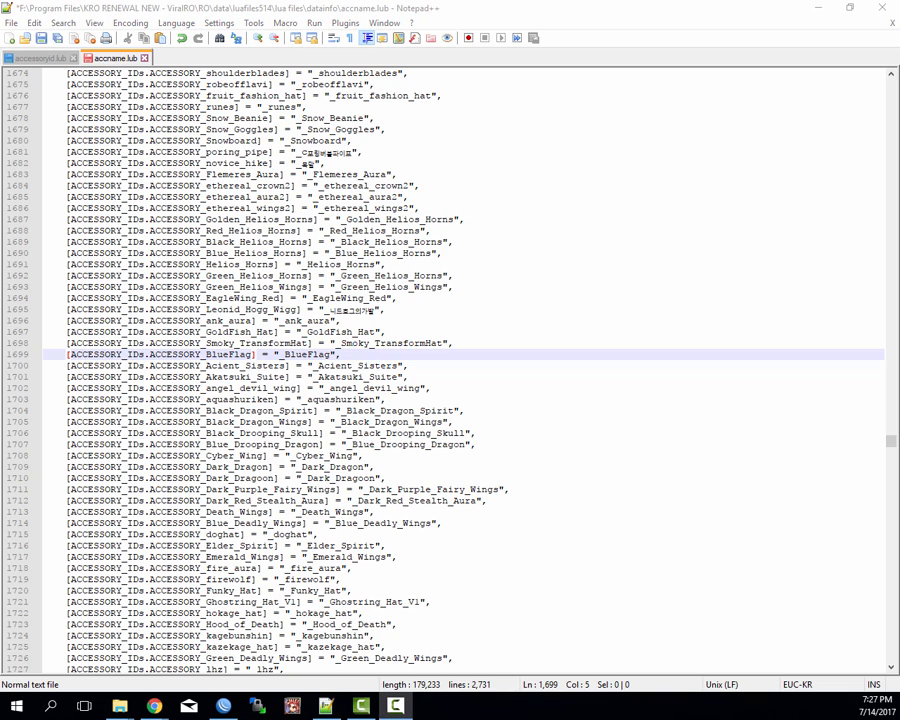
Step: Stop the macro recording and add the recorded keystrokes as a new macro in My Macros
{"action": "left_click_drag", "start_coordinate": [2, 640], "coordinate": [795, 616]}
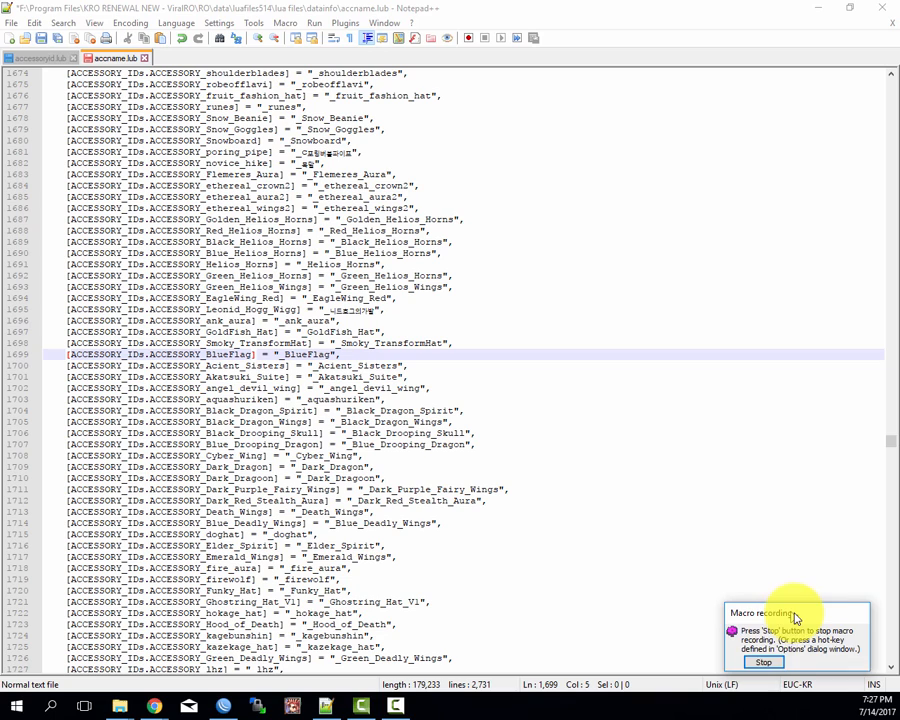
{"action": "left_click", "coordinate": [773, 666]}
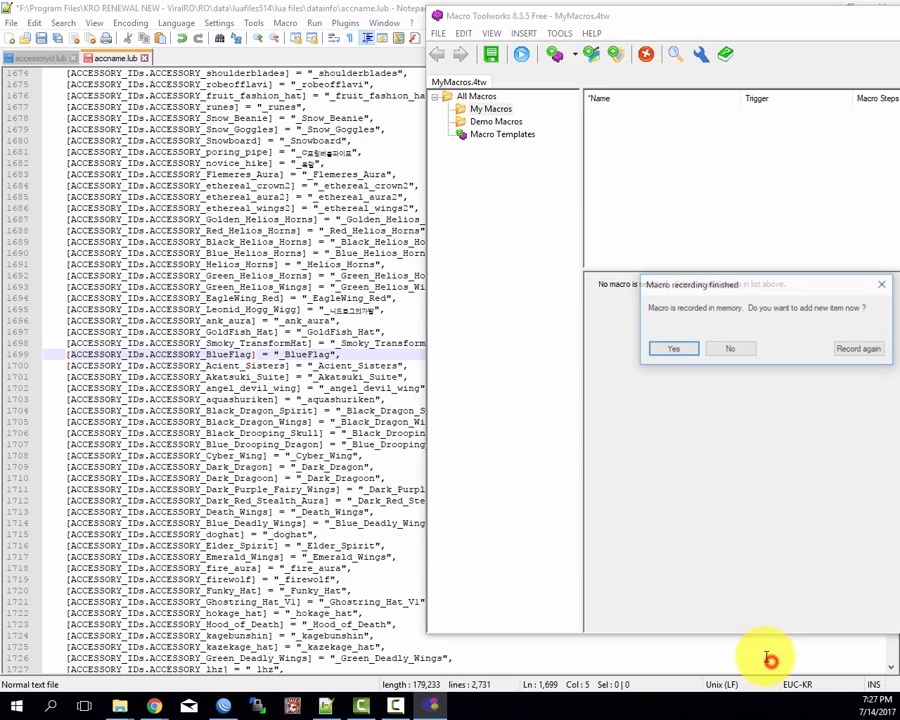
{"action": "left_click", "coordinate": [684, 355]}
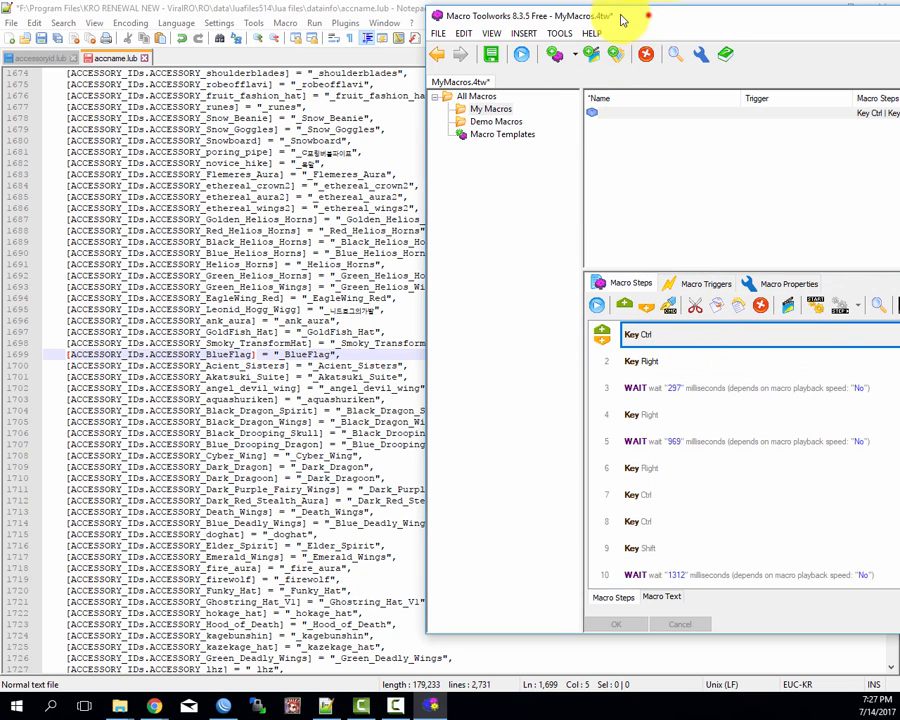
Step: Name the newly recorded macro in My Macros "Find"
{"action": "left_click_drag", "start_coordinate": [622, 20], "coordinate": [322, 18]}
{"action": "left_click", "coordinate": [381, 163]}
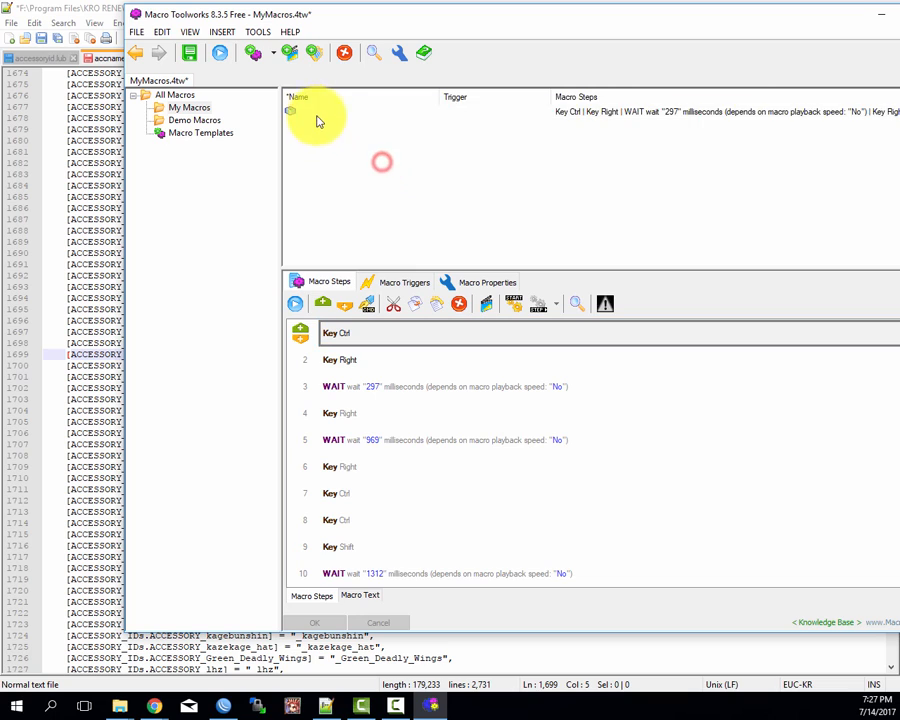
{"action": "left_click", "coordinate": [315, 111]}
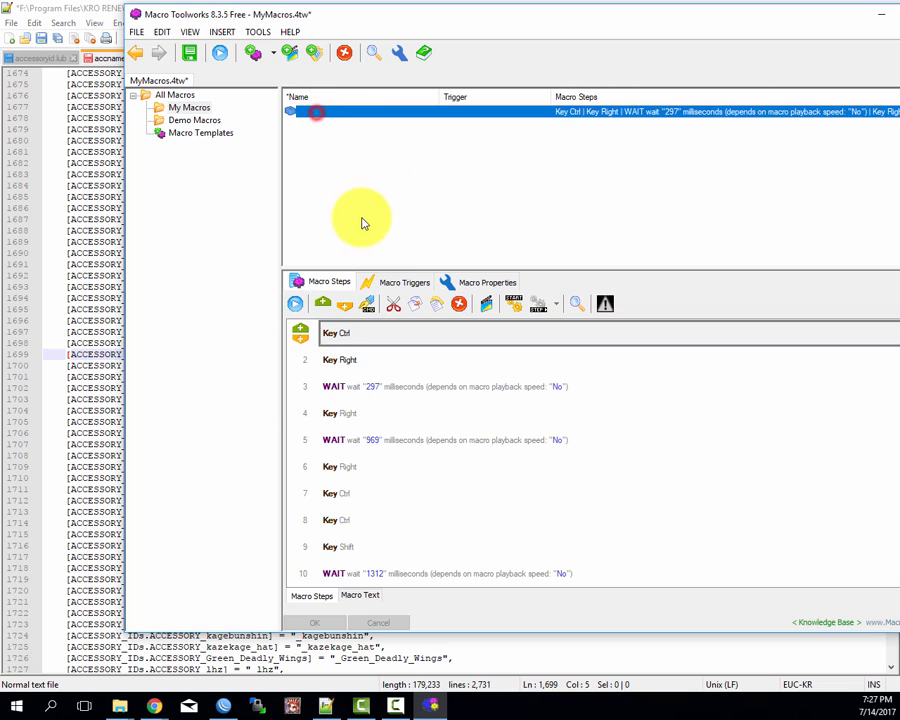
{"action": "left_click", "coordinate": [337, 111]}
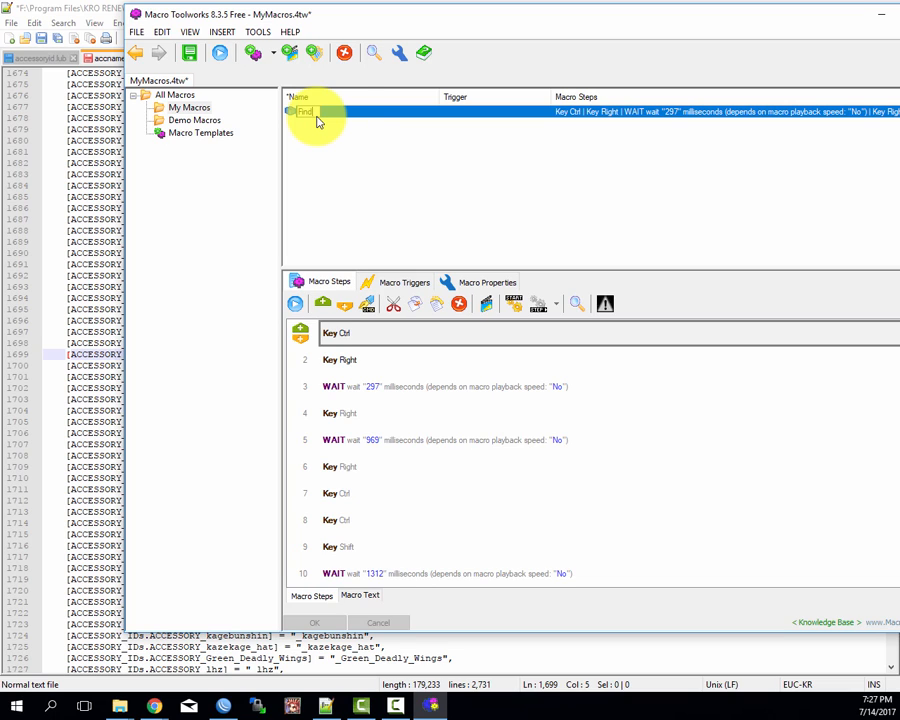
{"action": "left_click", "coordinate": [350, 172]}
{"action": "left_click", "coordinate": [318, 114]}
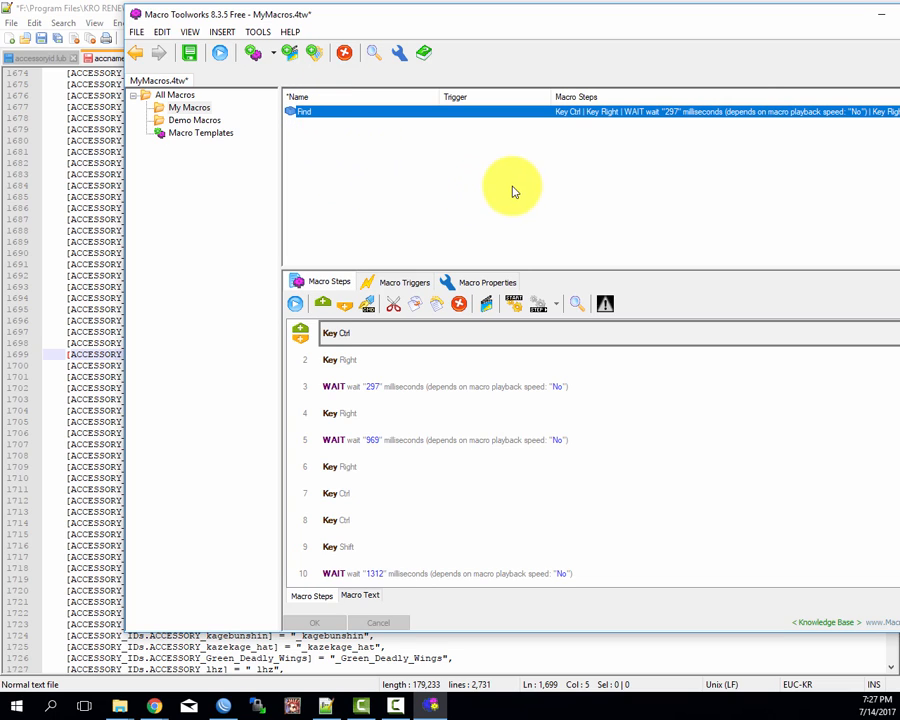
Step: Add a keyboard trigger to the Find macro with the hot-key Ctrl+Alt+numpad5 and apply it
{"action": "left_click", "coordinate": [486, 282]}
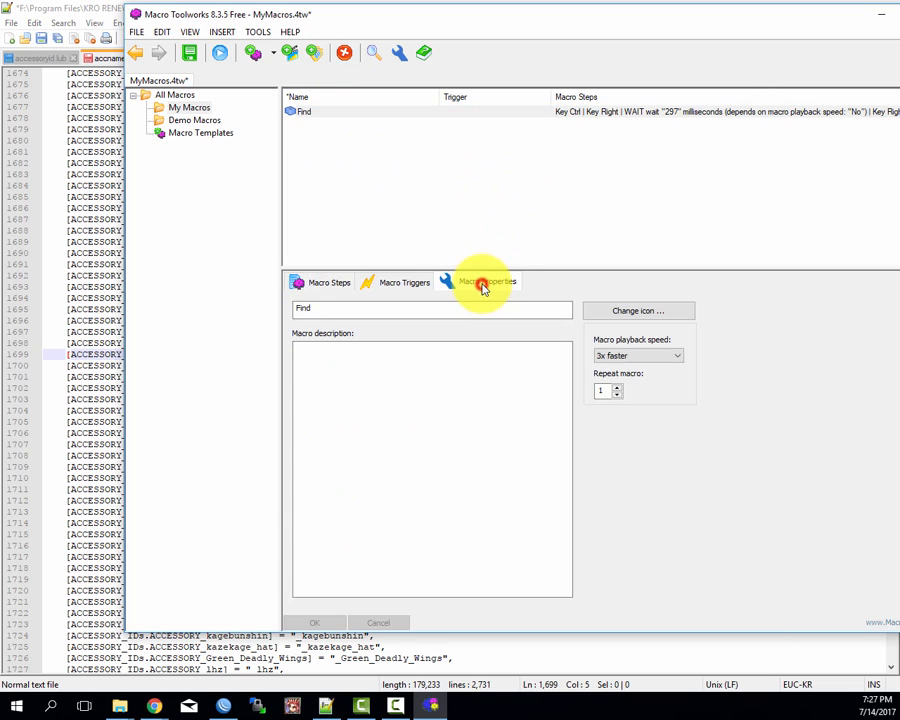
{"action": "left_click", "coordinate": [397, 282]}
{"action": "left_click", "coordinate": [321, 283]}
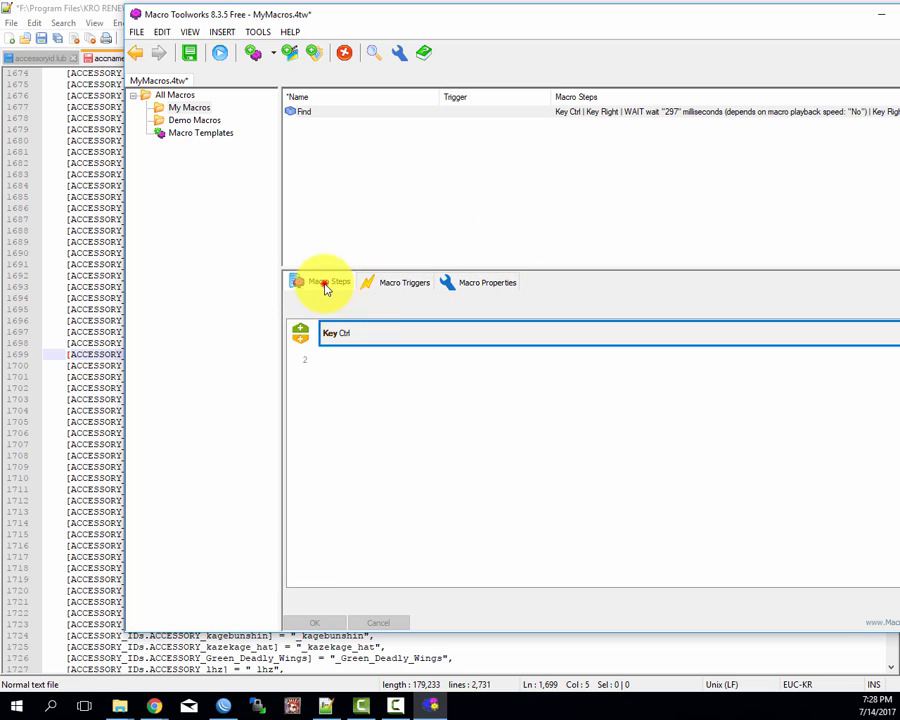
{"action": "left_click", "coordinate": [390, 283]}
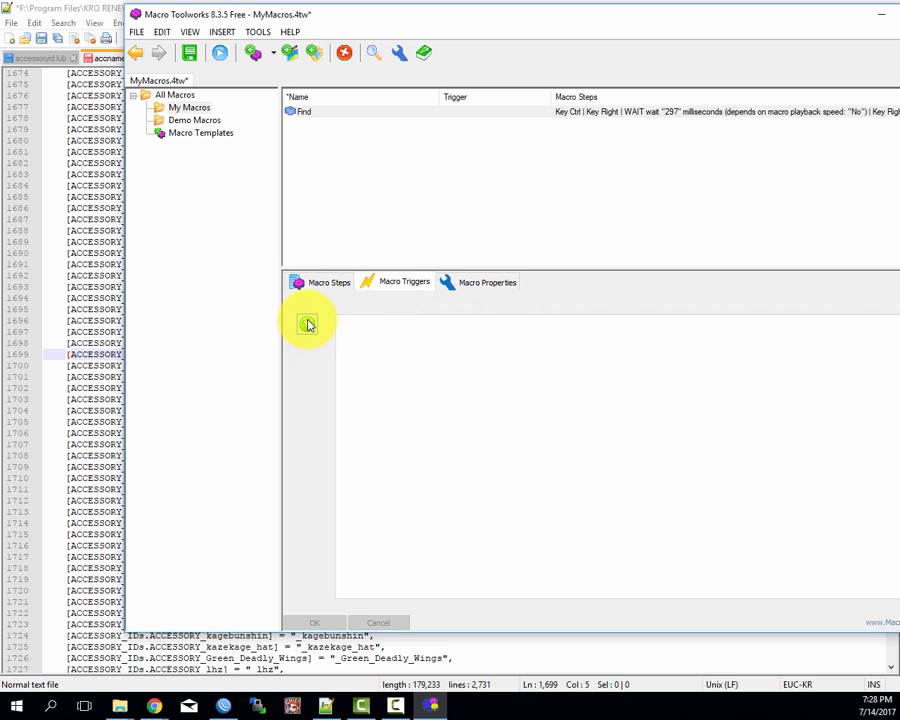
{"action": "left_click", "coordinate": [310, 331]}
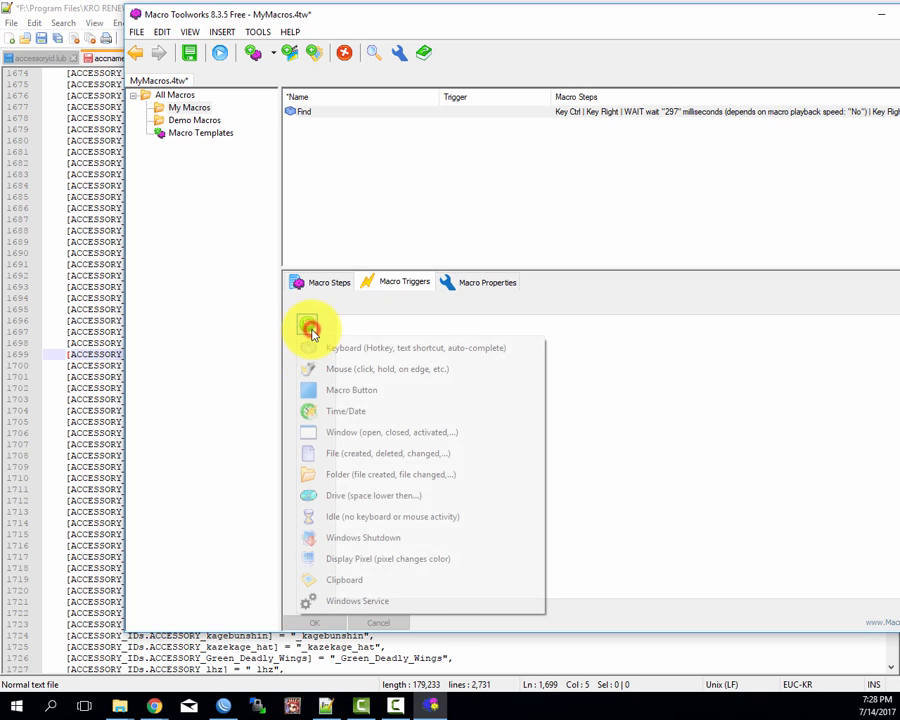
{"action": "left_click", "coordinate": [380, 350]}
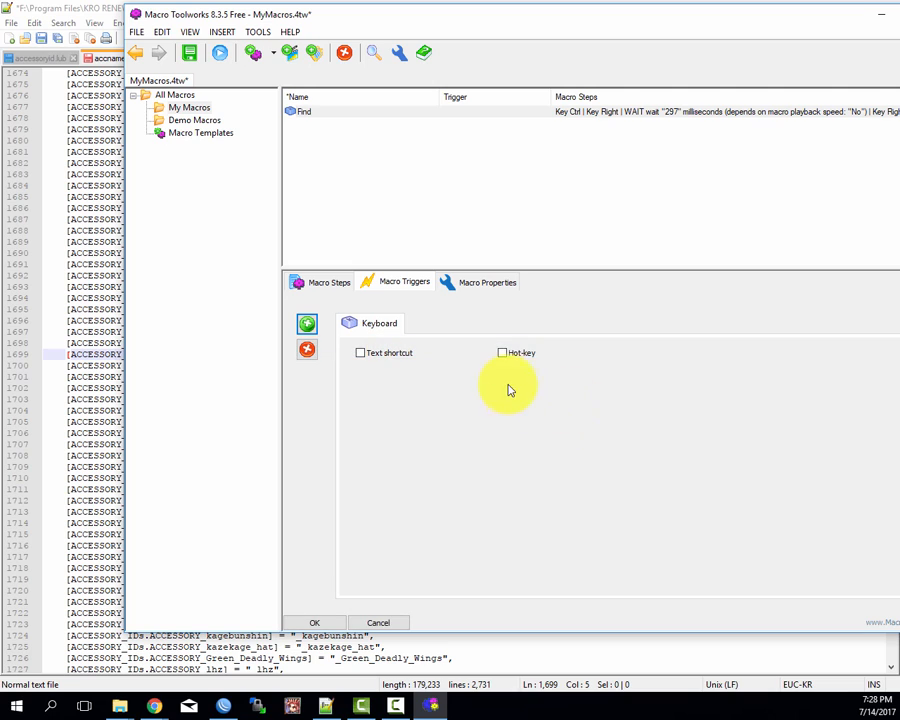
{"action": "left_click", "coordinate": [503, 353]}
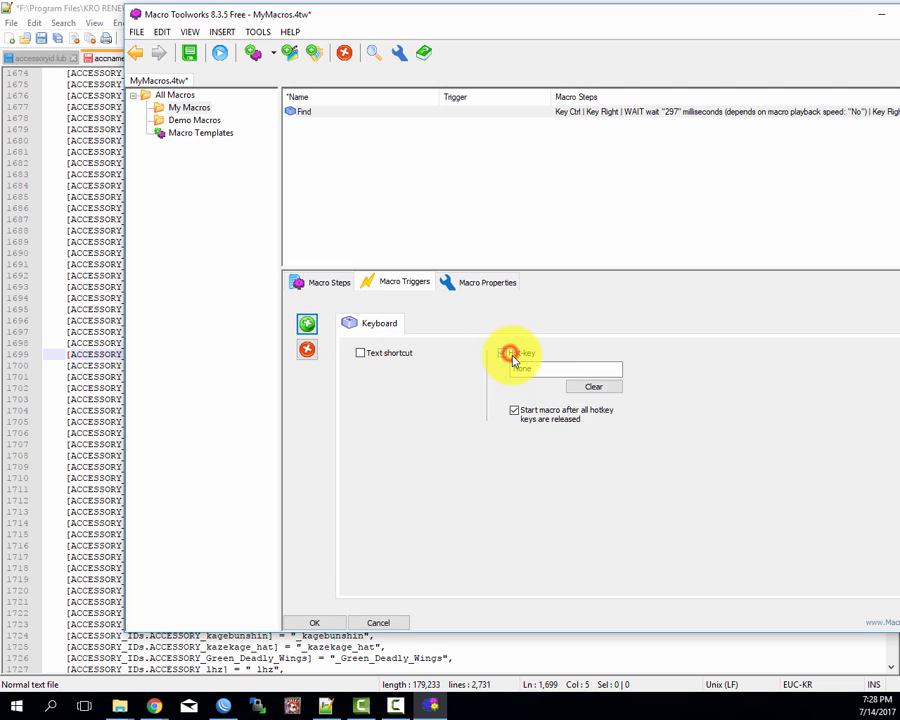
{"action": "left_click", "coordinate": [538, 369]}
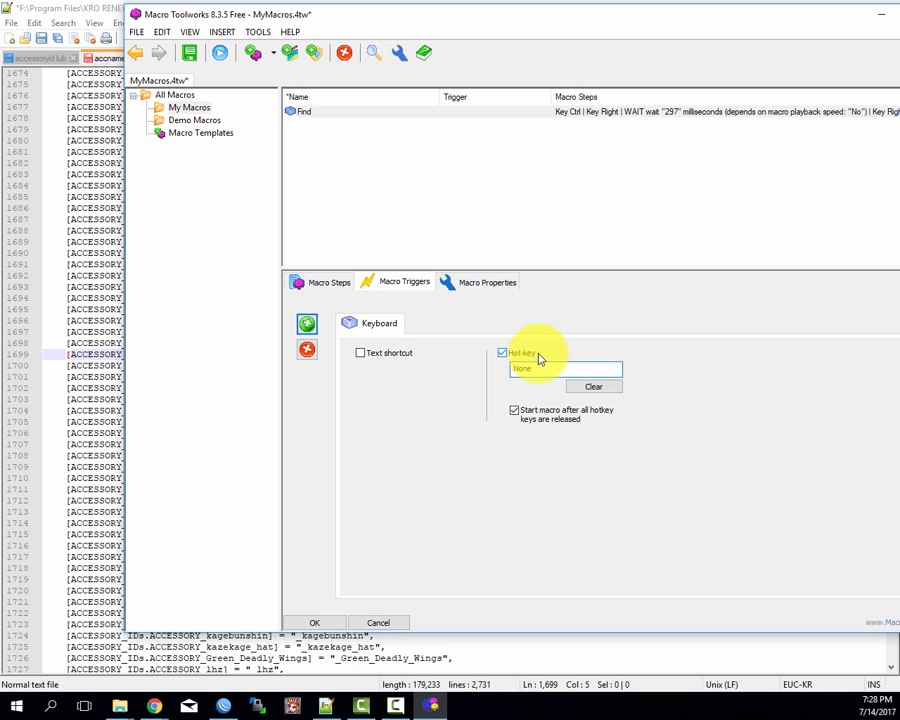
{"action": "key", "text": "ctrl+alt"}
{"action": "key", "text": "ctrl+alt+KP_5"}
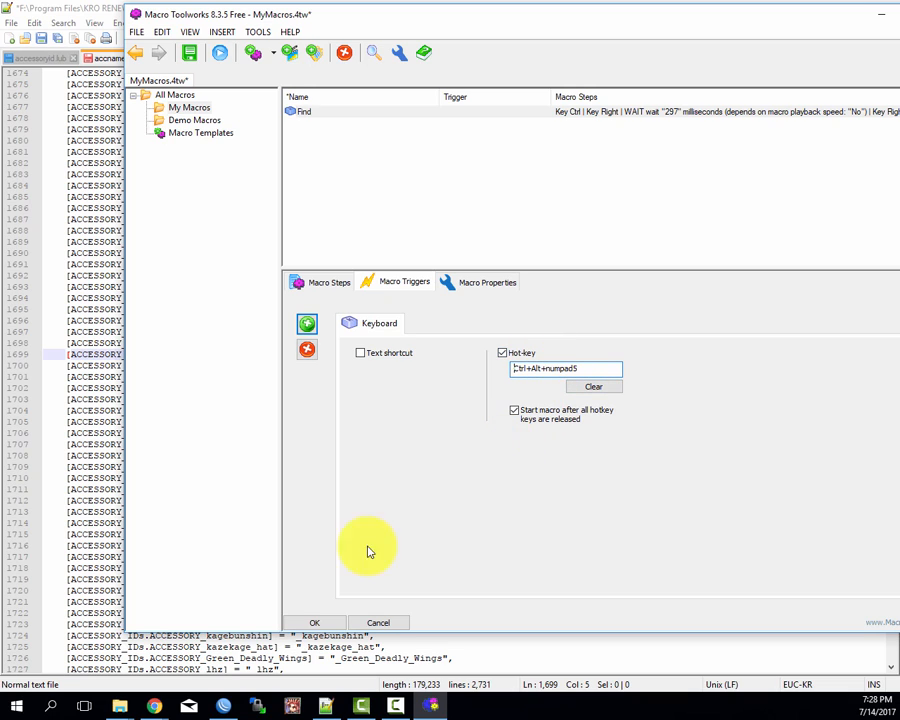
{"action": "left_click", "coordinate": [324, 622]}
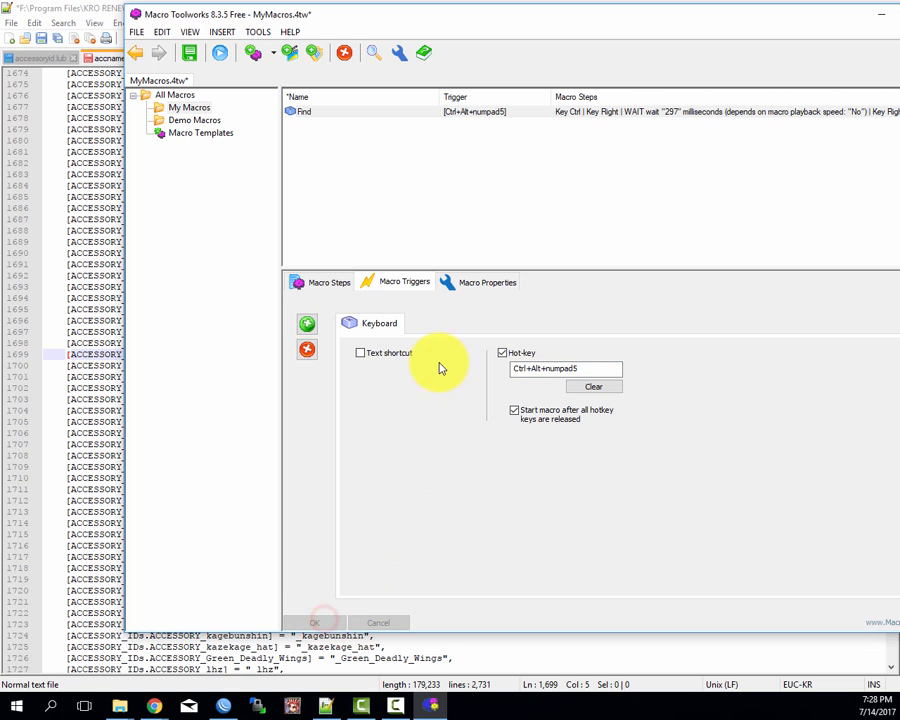
{"action": "left_click_drag", "start_coordinate": [370, 20], "coordinate": [431, 46]}
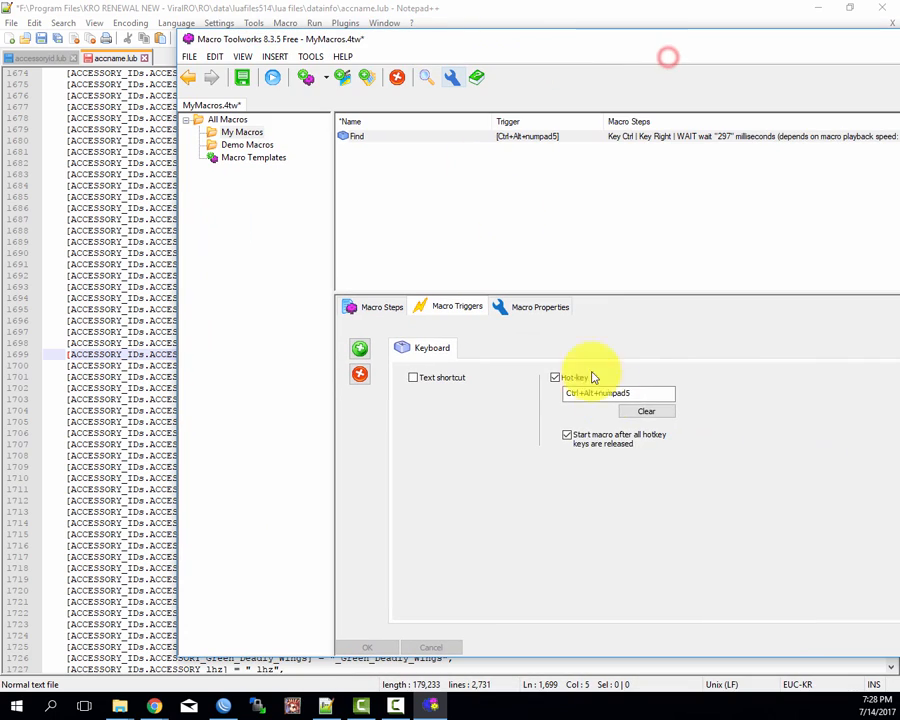
{"action": "left_click", "coordinate": [569, 398]}
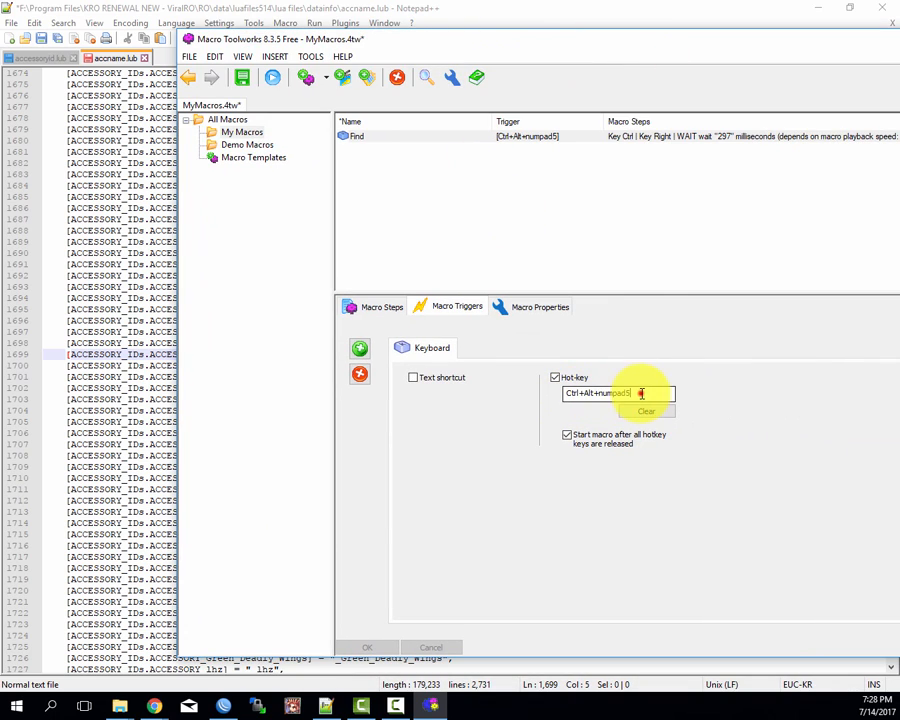
{"action": "left_click_drag", "start_coordinate": [640, 393], "coordinate": [600, 396]}
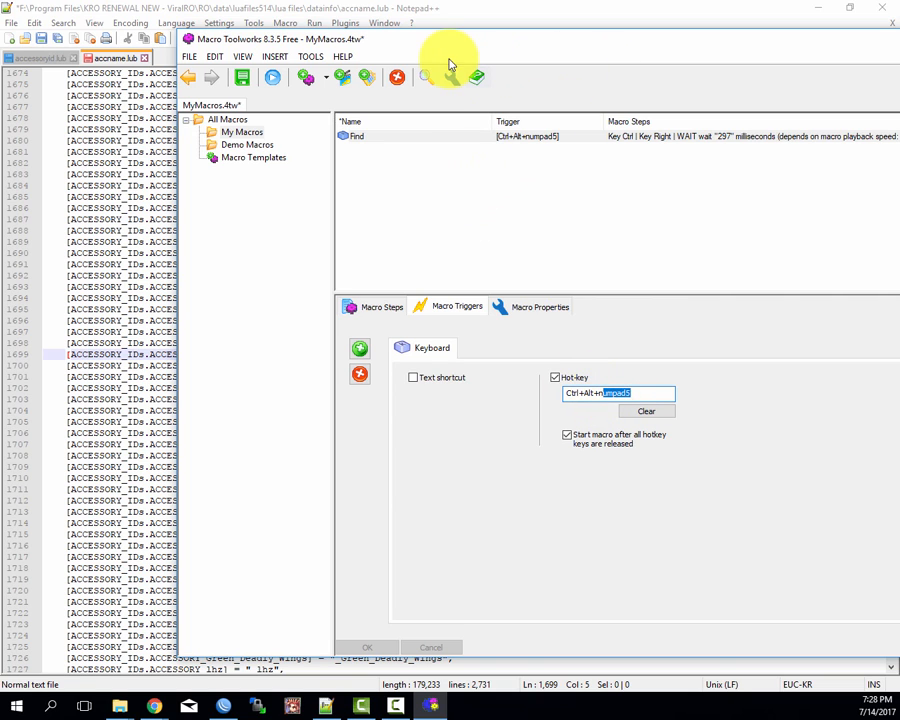
Step: Switch to Notepad++ and select and copy the name ACCESSORY_BlueFlag on line 1699 of accname.lub
{"action": "left_click", "coordinate": [474, 22]}
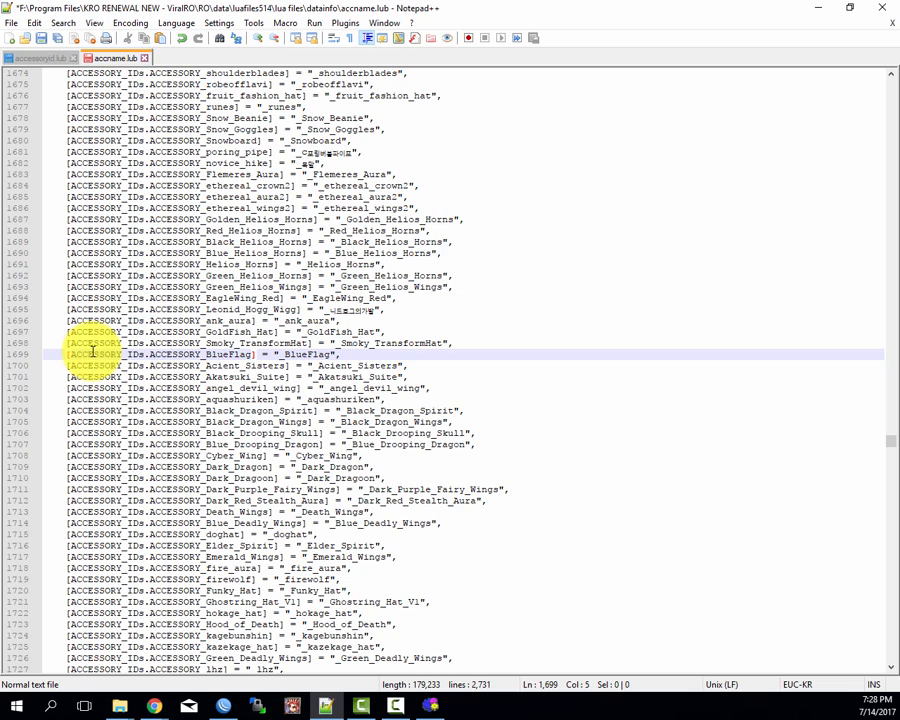
{"action": "key", "text": "ctrl+Right"}
{"action": "key", "text": "ctrl+Right"}
{"action": "key", "text": "ctrl+Right"}
{"action": "key", "text": "ctrl+shift+Right"}
{"action": "key", "text": "ctrl+c"}
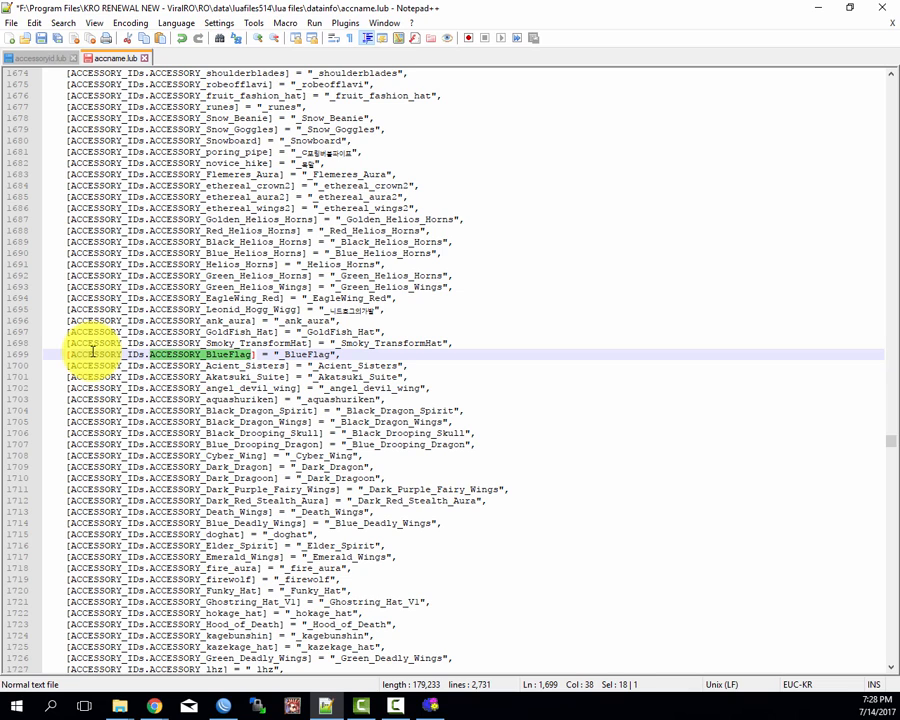
Step: Search accessoryid.lub for the copied name ACCESSORY_BlueFlag and close the Find dialog
{"action": "key", "text": "ctrl+Tab"}
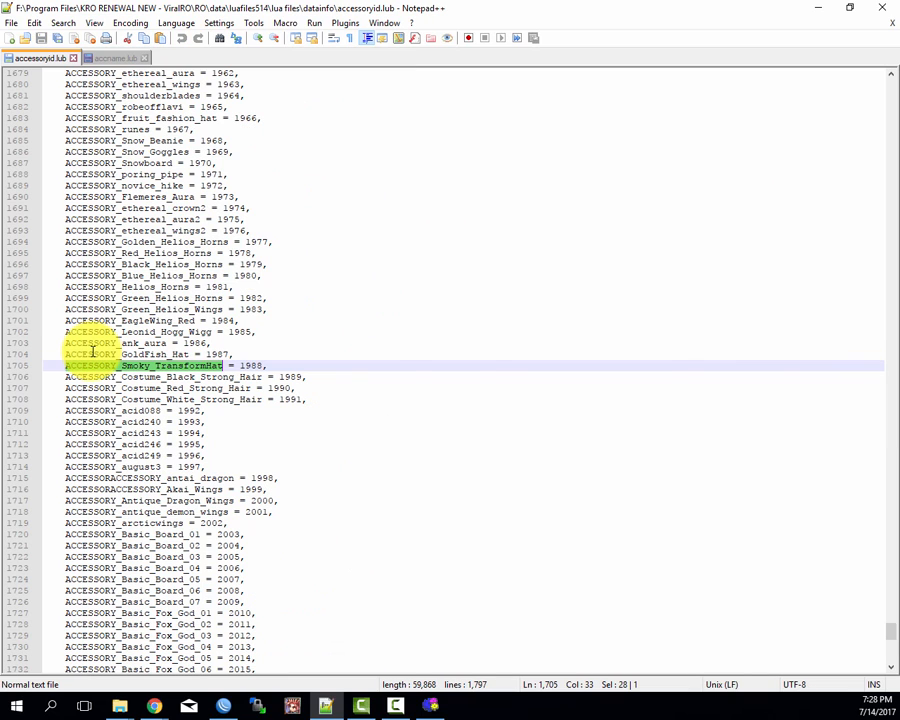
{"action": "key", "text": "ctrl+f"}
{"action": "key", "text": "ctrl+v"}
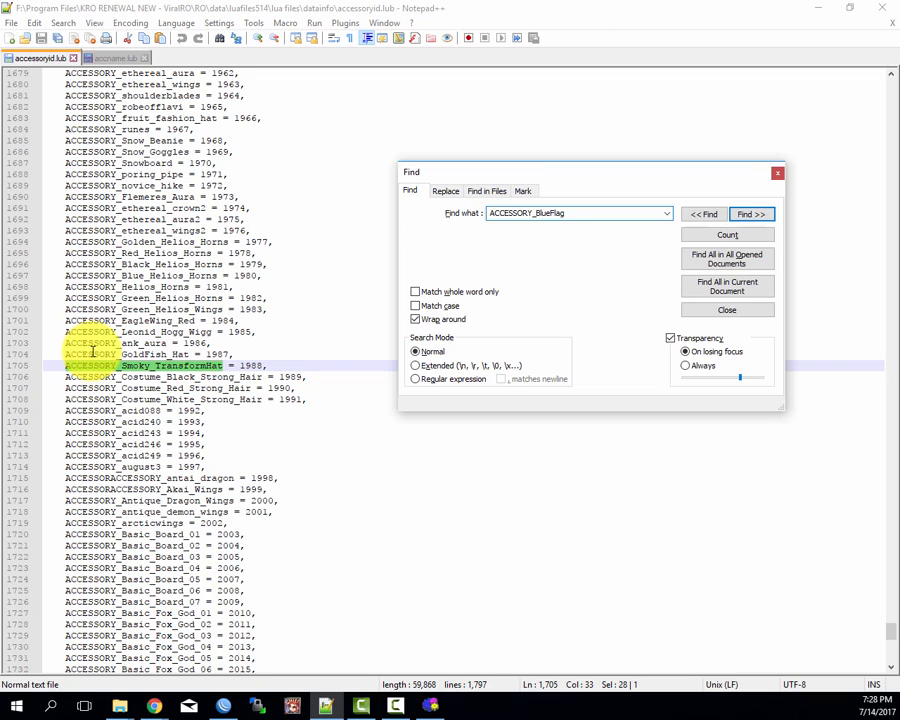
{"action": "key", "text": "Return"}
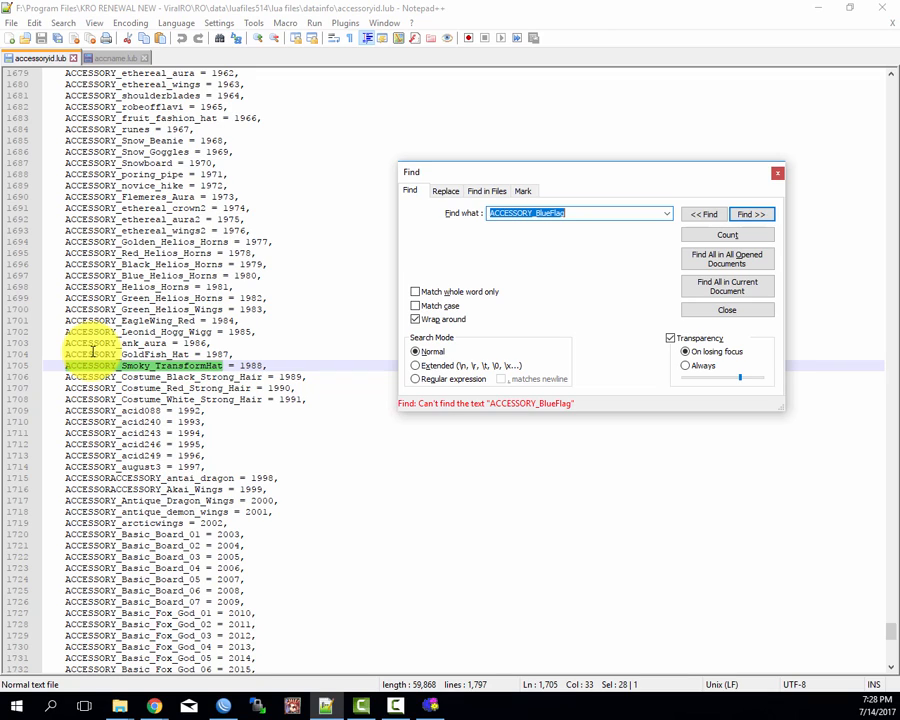
{"action": "key", "text": "Escape"}
Step: Return to accname.lub and put the text cursor at the start of the ACCESSORY_Acient_Sisters entry on line 1700
{"action": "key", "text": "ctrl+Tab"}
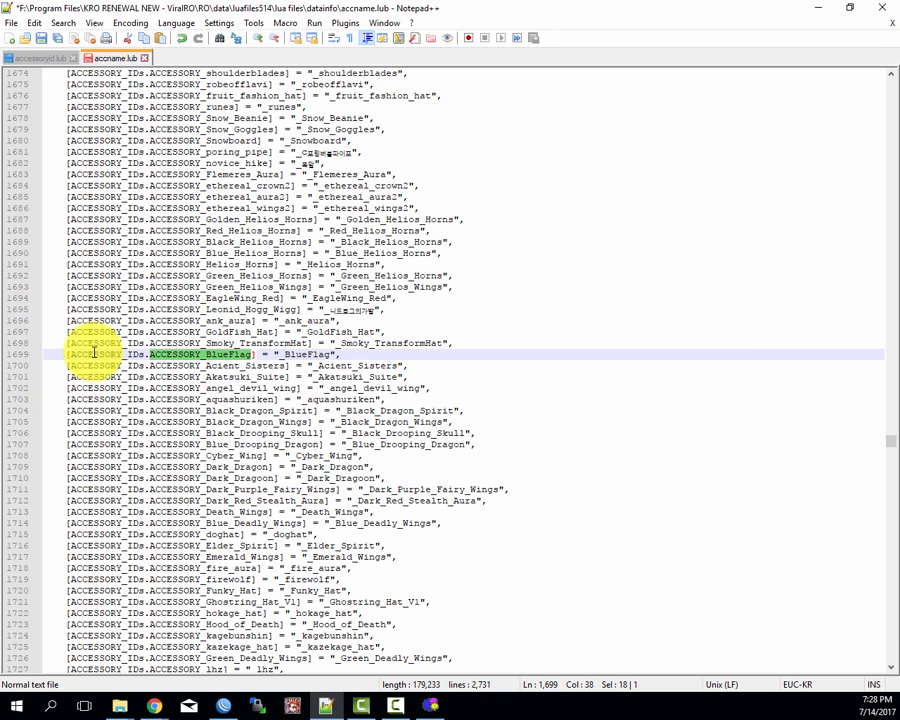
{"action": "left_click", "coordinate": [93, 353]}
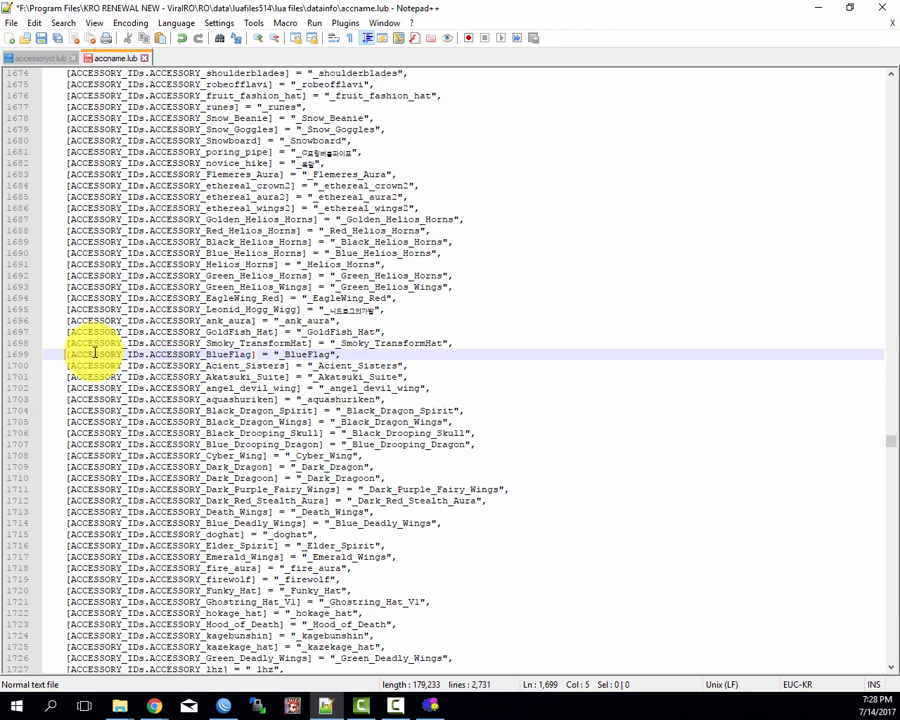
{"action": "key", "text": "Down"}
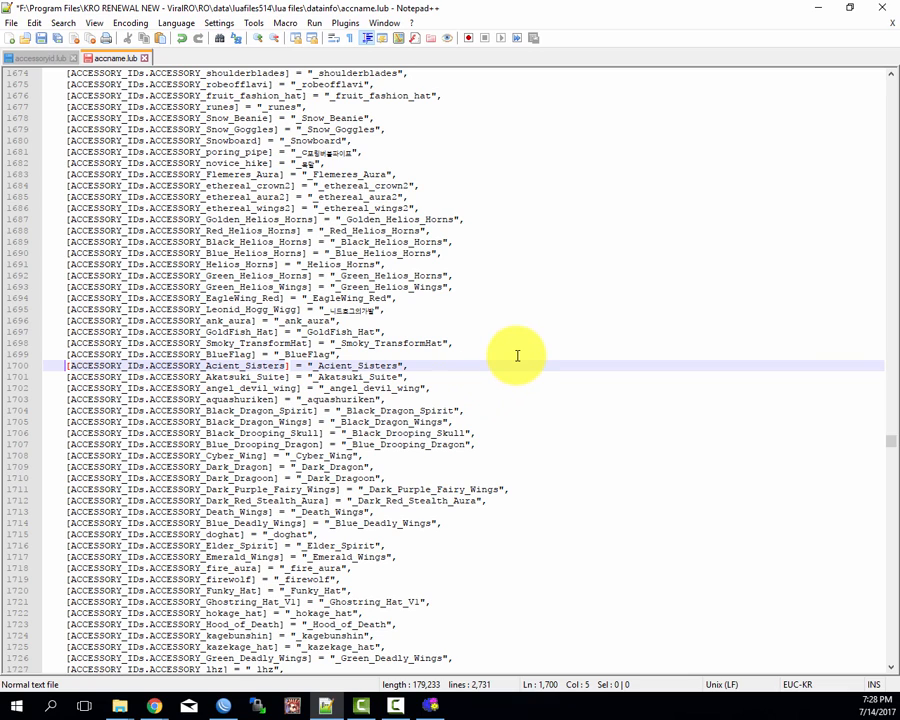
Step: Switch to Macro Toolworks and set the Find macro's playback speed to 20x faster
{"action": "left_click", "coordinate": [432, 707]}
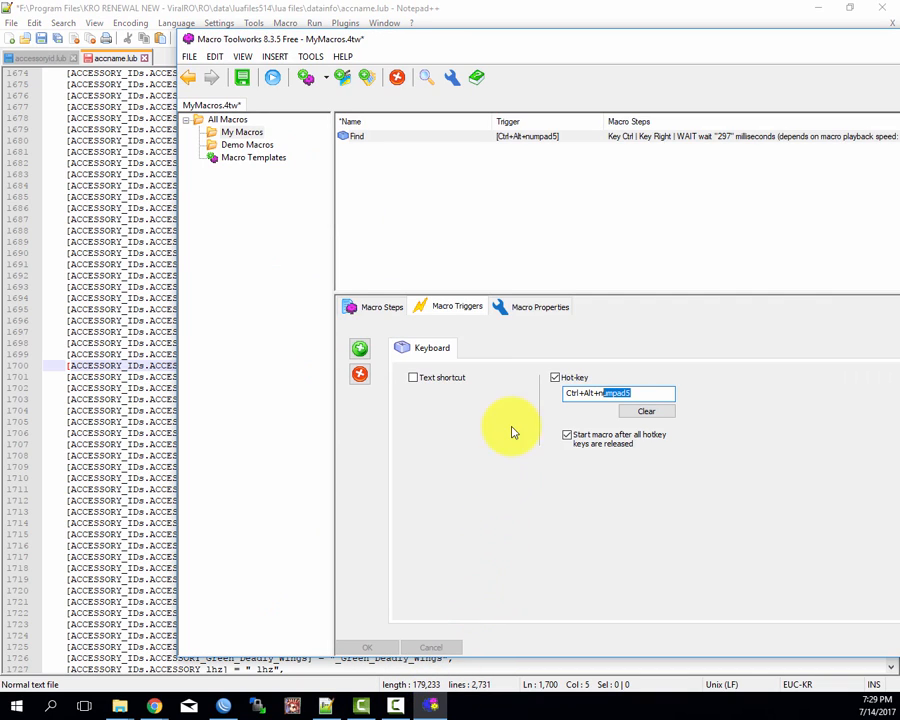
{"action": "left_click", "coordinate": [397, 313]}
{"action": "left_click", "coordinate": [458, 310]}
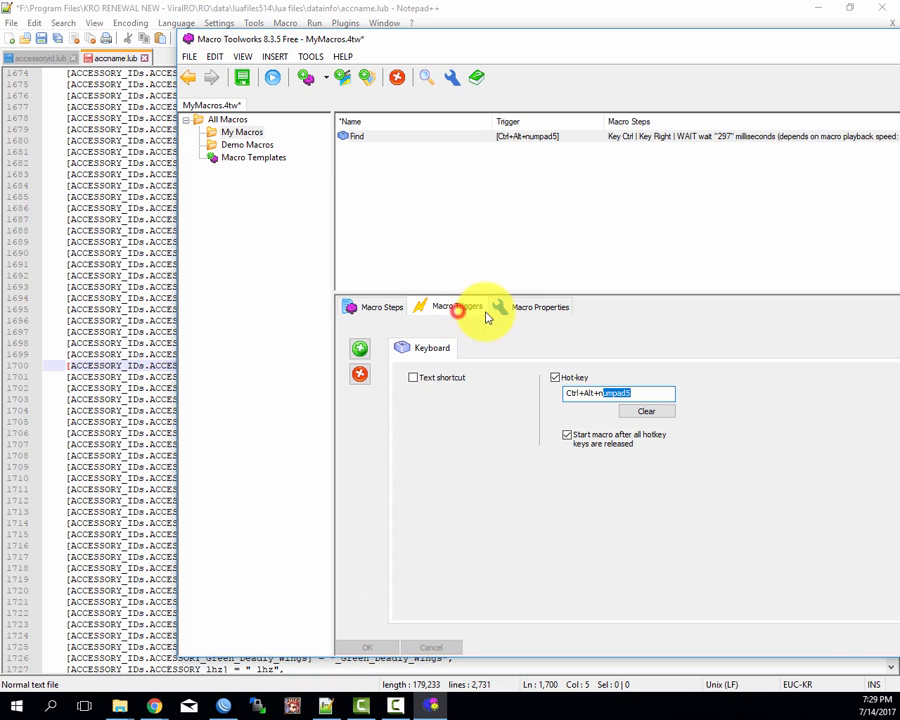
{"action": "left_click", "coordinate": [540, 312]}
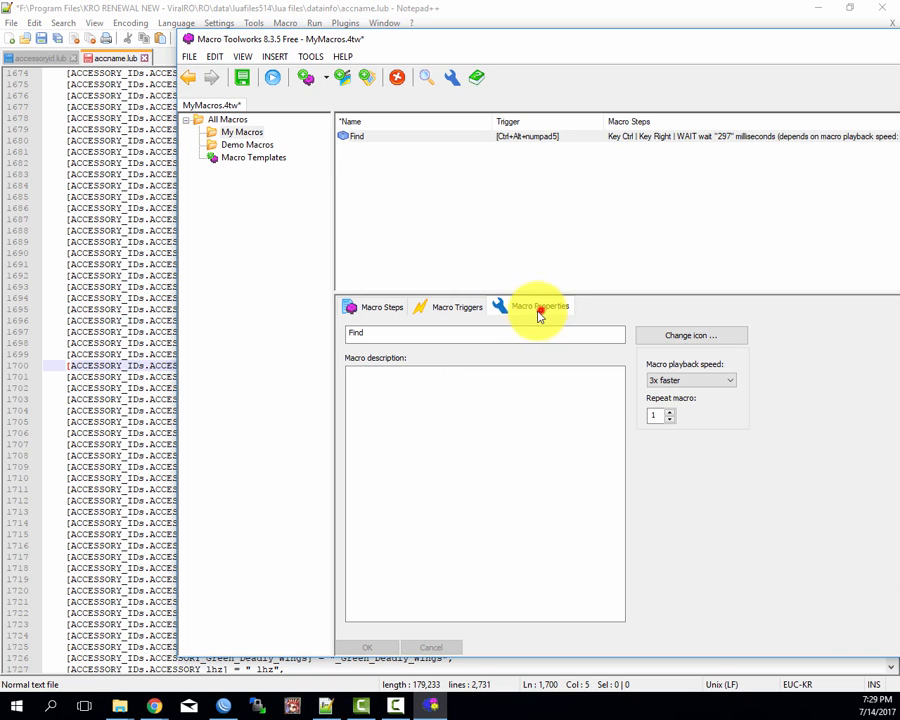
{"action": "left_click", "coordinate": [698, 379]}
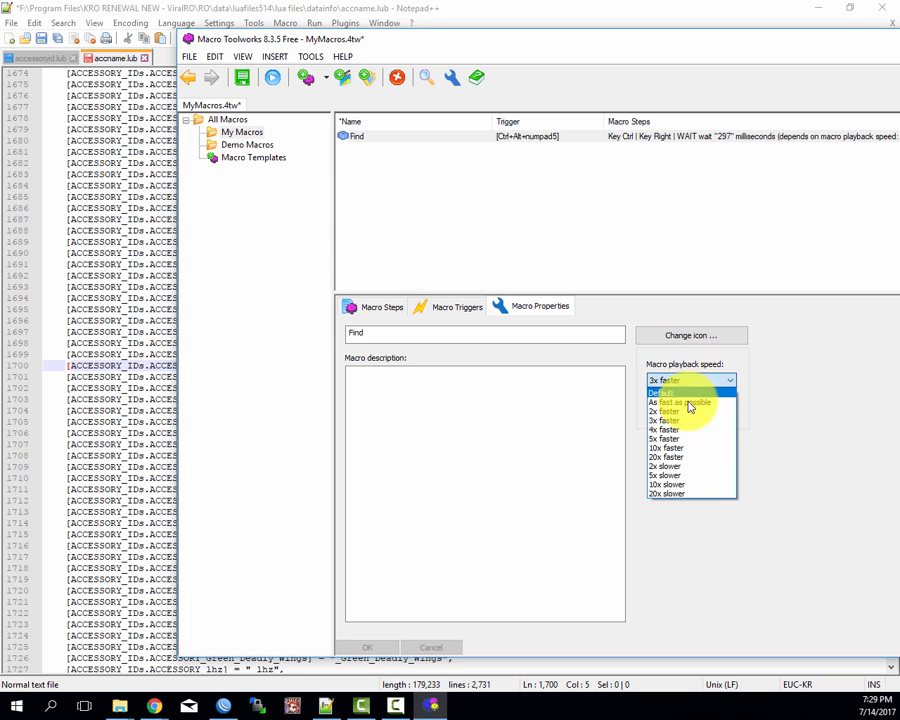
{"action": "left_click", "coordinate": [666, 459]}
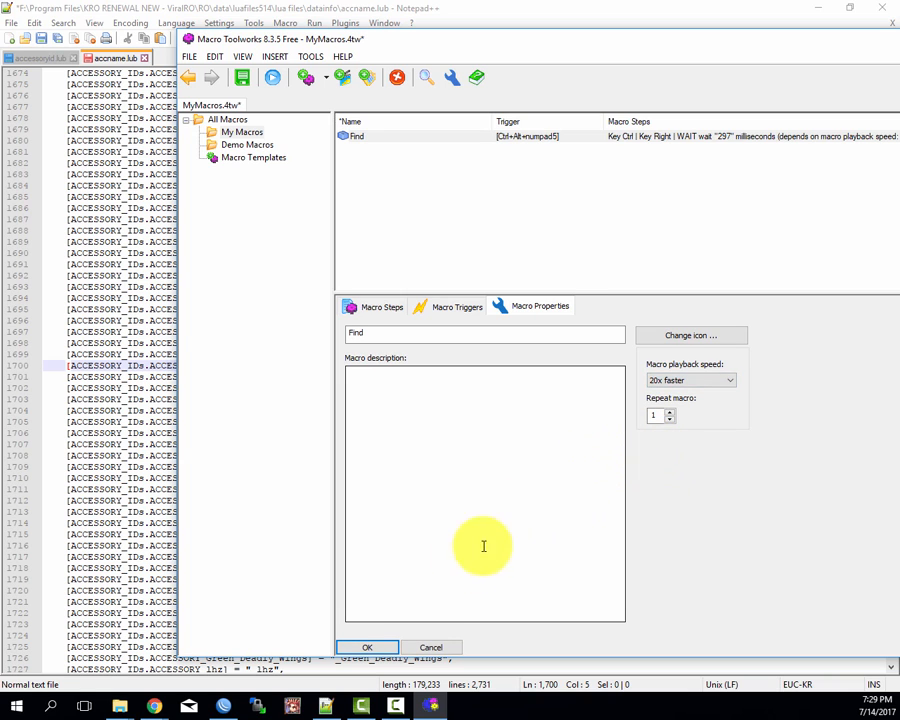
{"action": "left_click", "coordinate": [390, 647]}
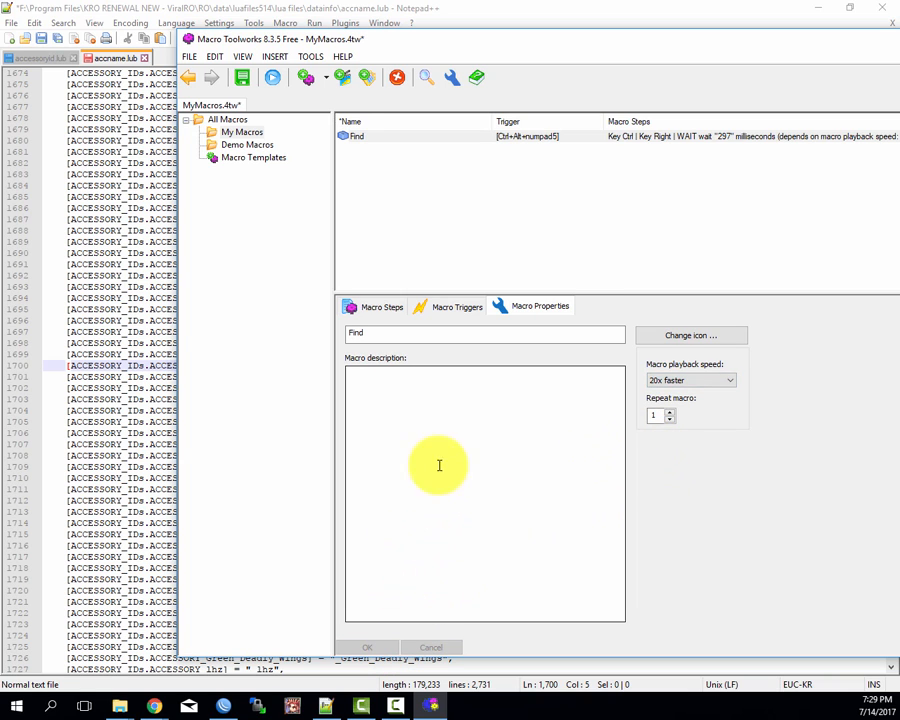
Step: Switch back to Notepad++ and select and copy the name ACCESSORY_Acient_Sisters on line 1700 of accname.lub
{"action": "left_click", "coordinate": [612, 8]}
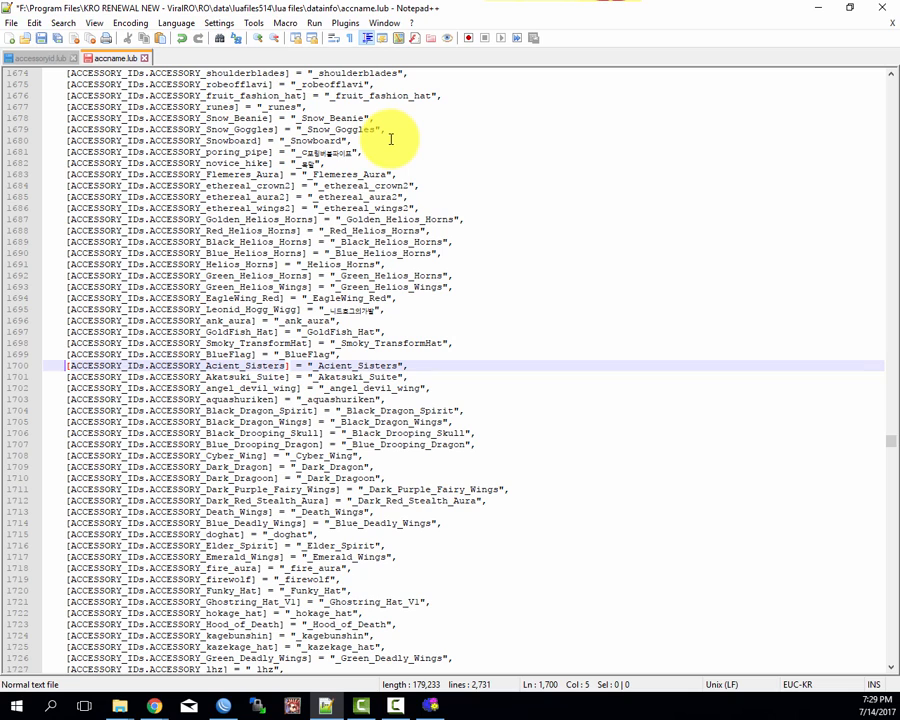
{"action": "key", "text": "ctrl+Right"}
{"action": "key", "text": "ctrl+Right"}
{"action": "key", "text": "ctrl+Right"}
{"action": "key", "text": "ctrl+shift+Right"}
Step: Search accessoryid.lub for the copied name ACCESSORY_Acient_Sisters and close the Find dialog
{"action": "key", "text": "ctrl+f"}
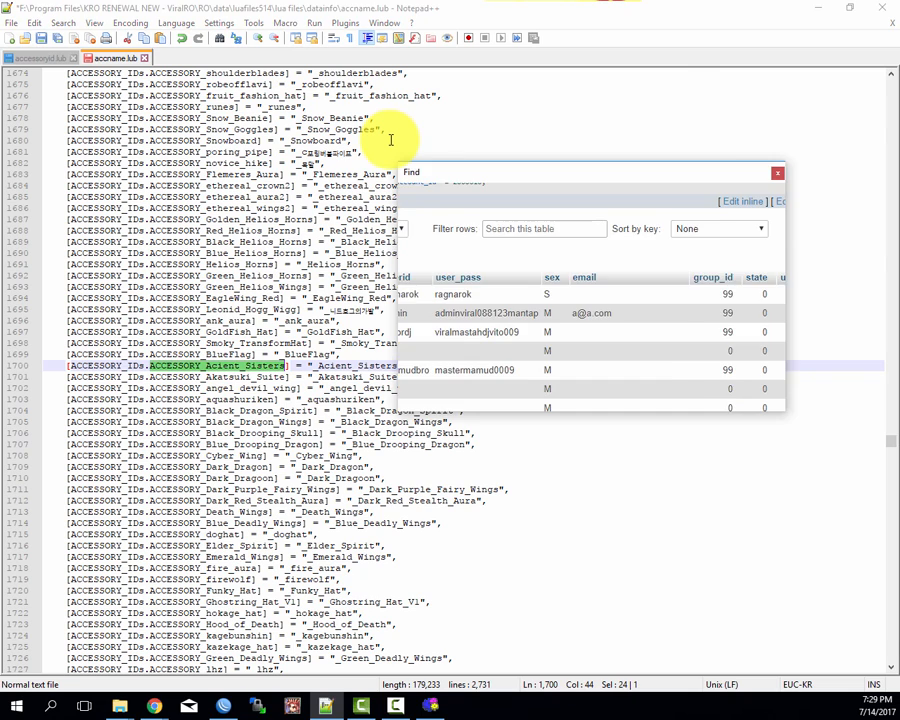
{"action": "key", "text": "Escape"}
{"action": "key", "text": "ctrl+Tab"}
{"action": "key", "text": "ctrl+f"}
{"action": "type", "text": "ACCESSORY_Acient_Sisters"}
{"action": "key", "text": "Return"}
{"action": "key", "text": "Escape"}
Step: Return to accname.lub and put the text cursor at the start of the ACCESSORY_Akatsuki_Suite entry on line 1701
{"action": "key", "text": "ctrl+Tab"}
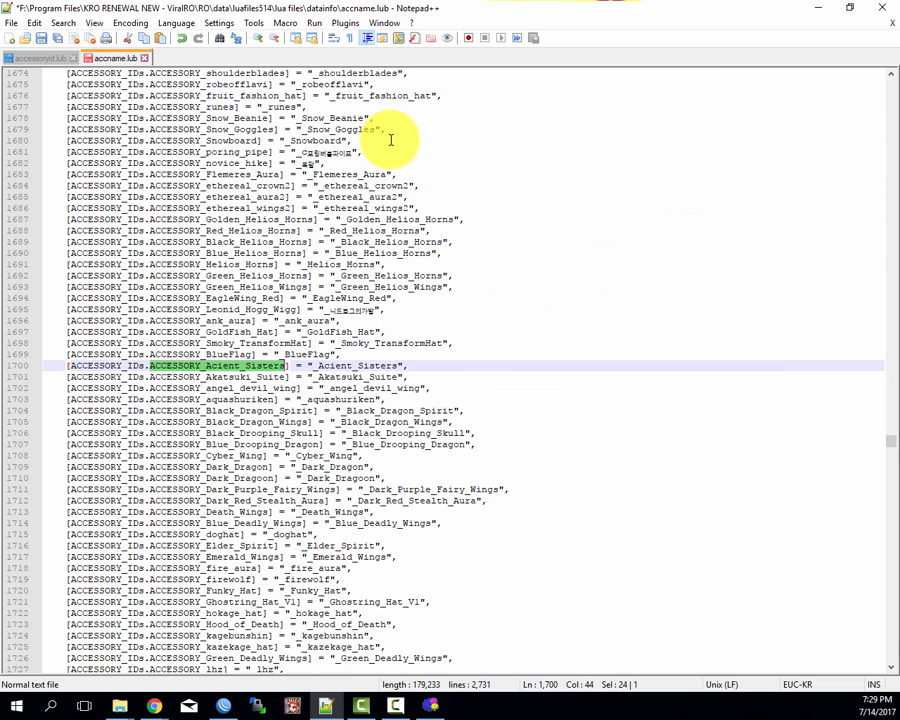
{"action": "key", "text": "Down"}
{"action": "key", "text": "Home"}
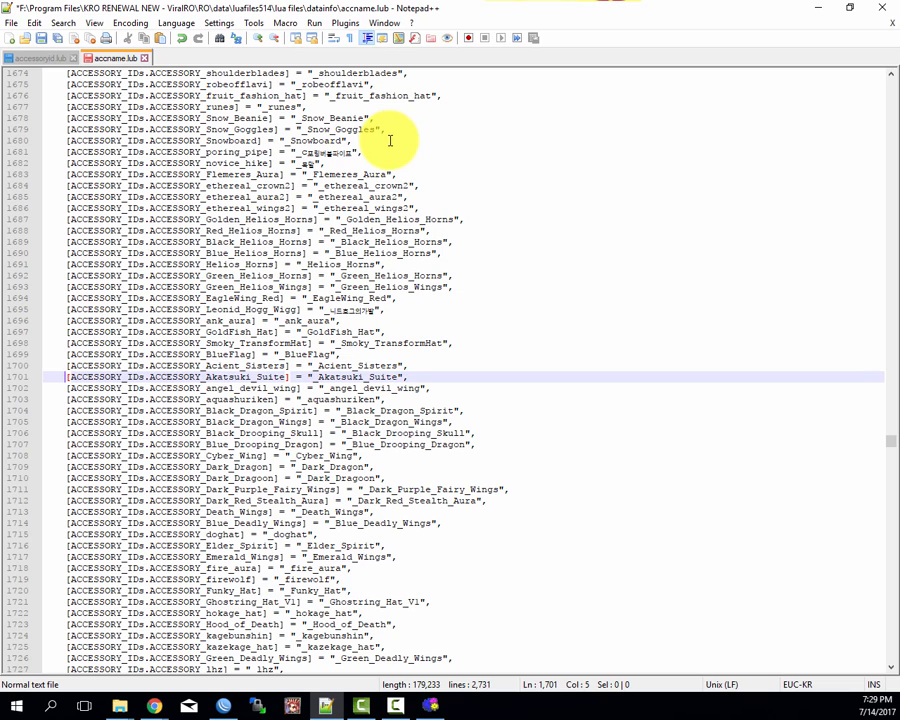
Step: Place the text cursor at the end of the ACCESSORY_Acient_Sisters entry on line 1700 of accname.lub
{"action": "left_click", "coordinate": [40, 60]}
{"action": "left_click", "coordinate": [118, 60]}
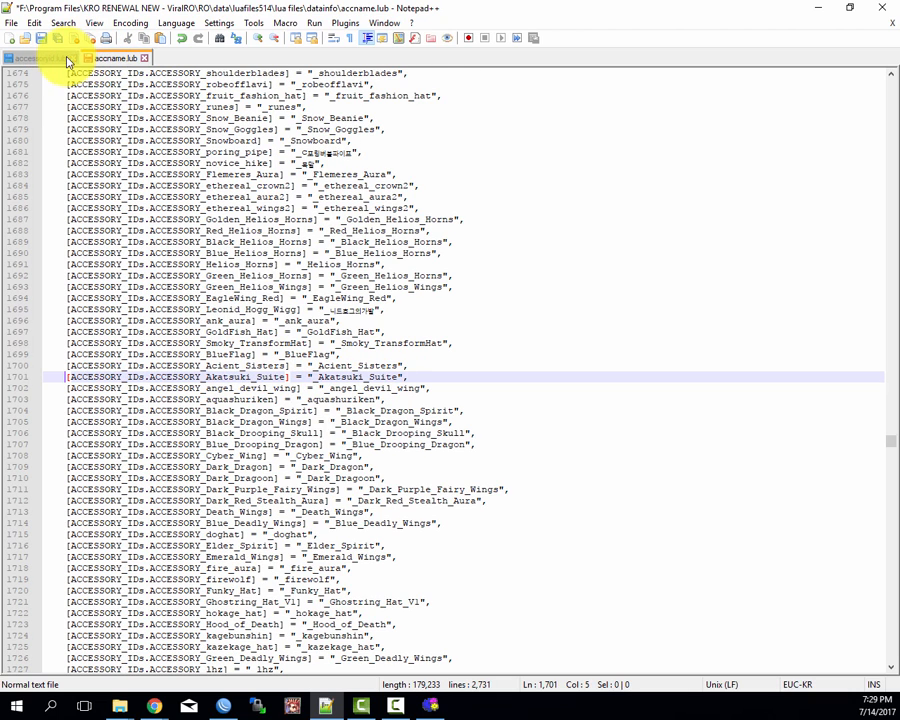
{"action": "left_click", "coordinate": [422, 366]}
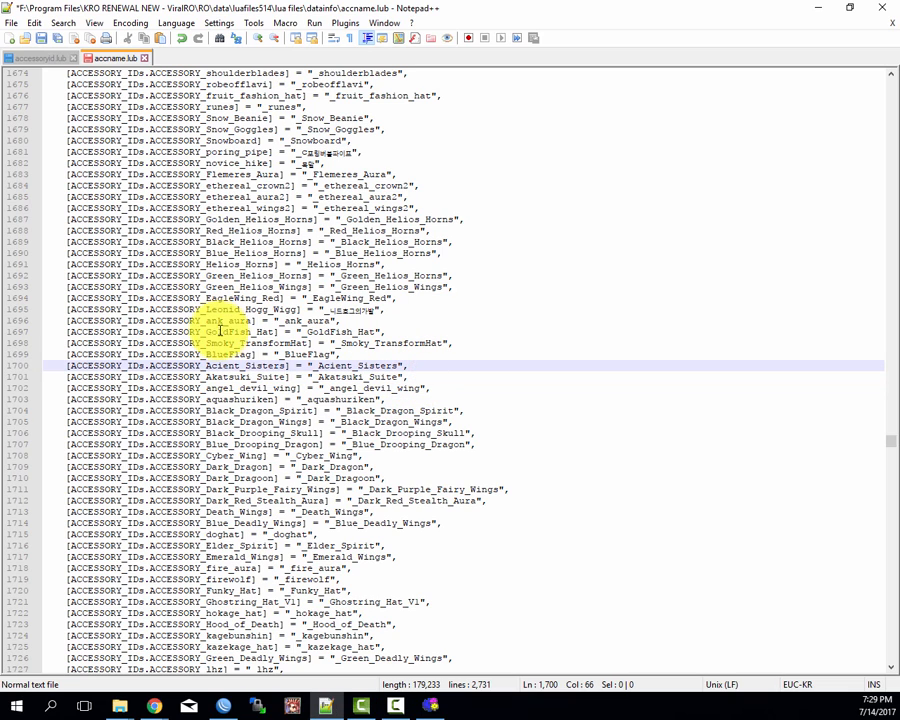
{"action": "left_click", "coordinate": [260, 300]}
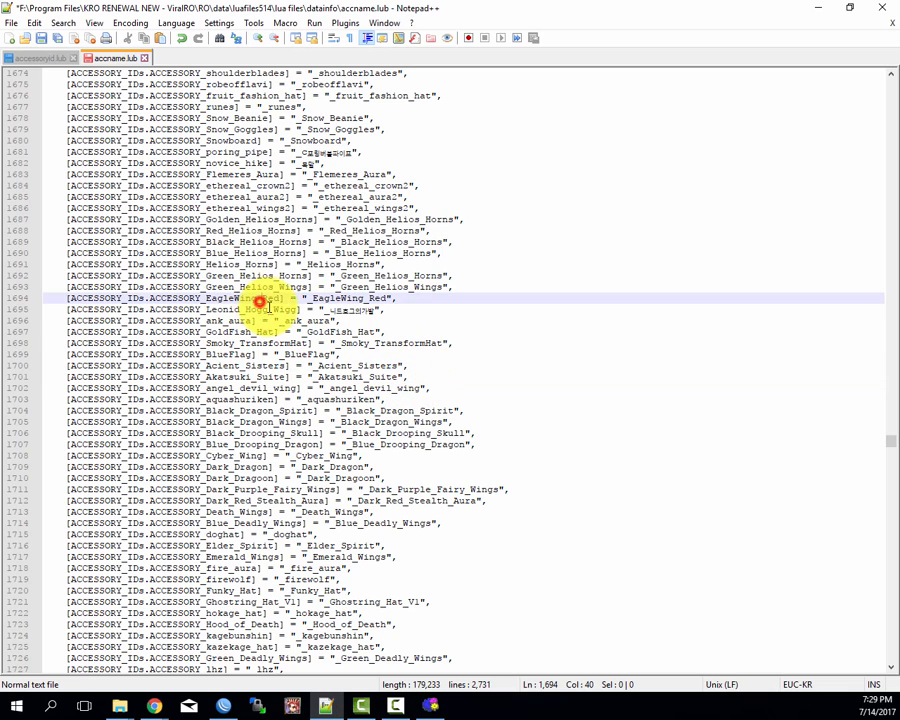
{"action": "left_click", "coordinate": [402, 321]}
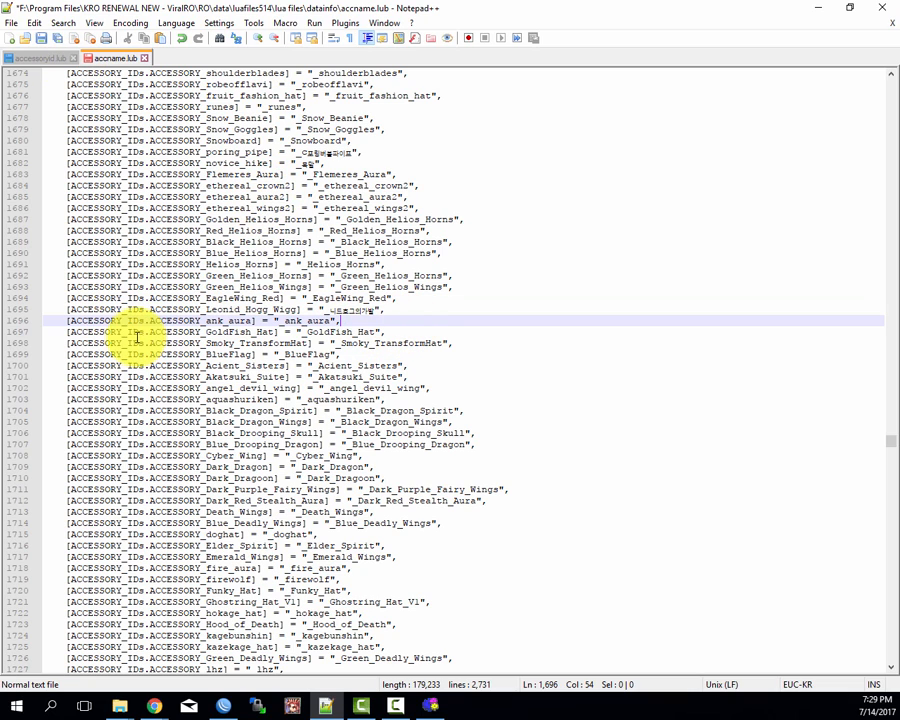
{"action": "left_click", "coordinate": [68, 354]}
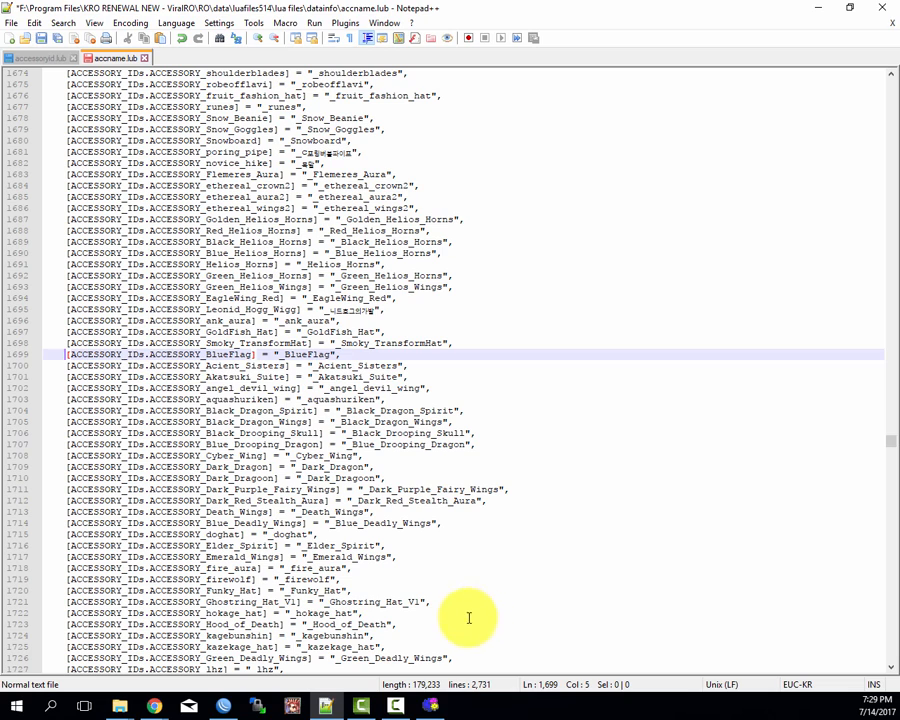
{"action": "left_click", "coordinate": [432, 706]}
{"action": "left_click", "coordinate": [389, 140]}
{"action": "left_click", "coordinate": [389, 153]}
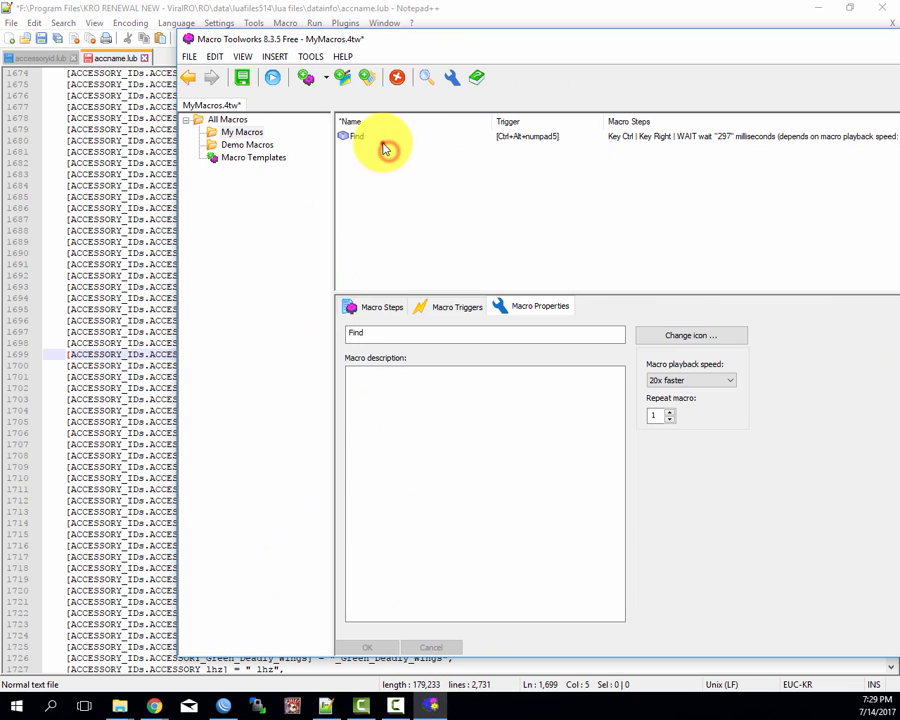
{"action": "left_click", "coordinate": [382, 137]}
{"action": "left_click", "coordinate": [70, 356]}
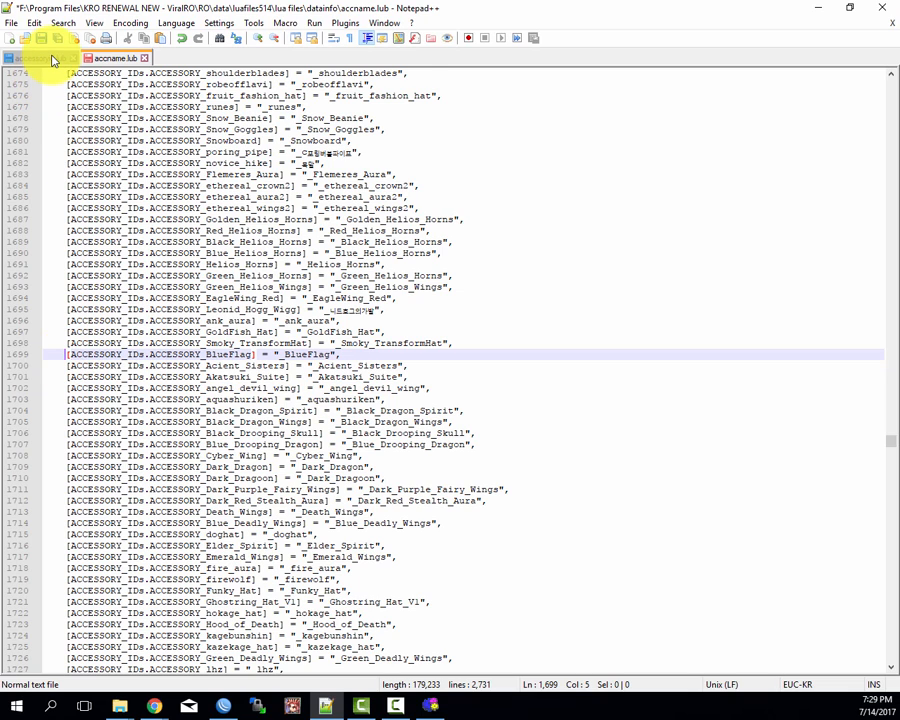
{"action": "left_click", "coordinate": [345, 356]}
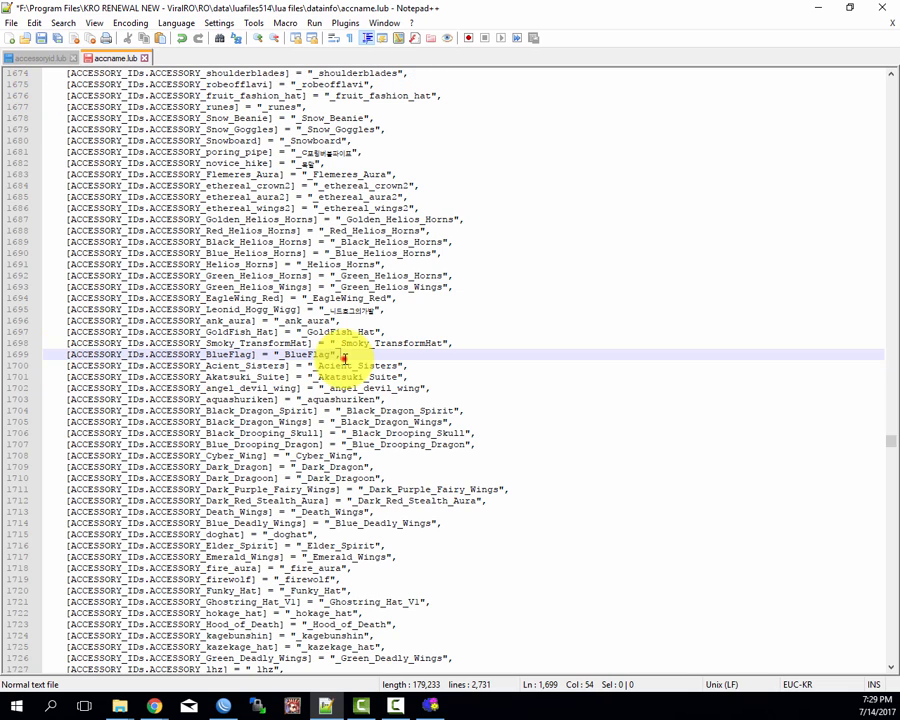
{"action": "left_click", "coordinate": [185, 344]}
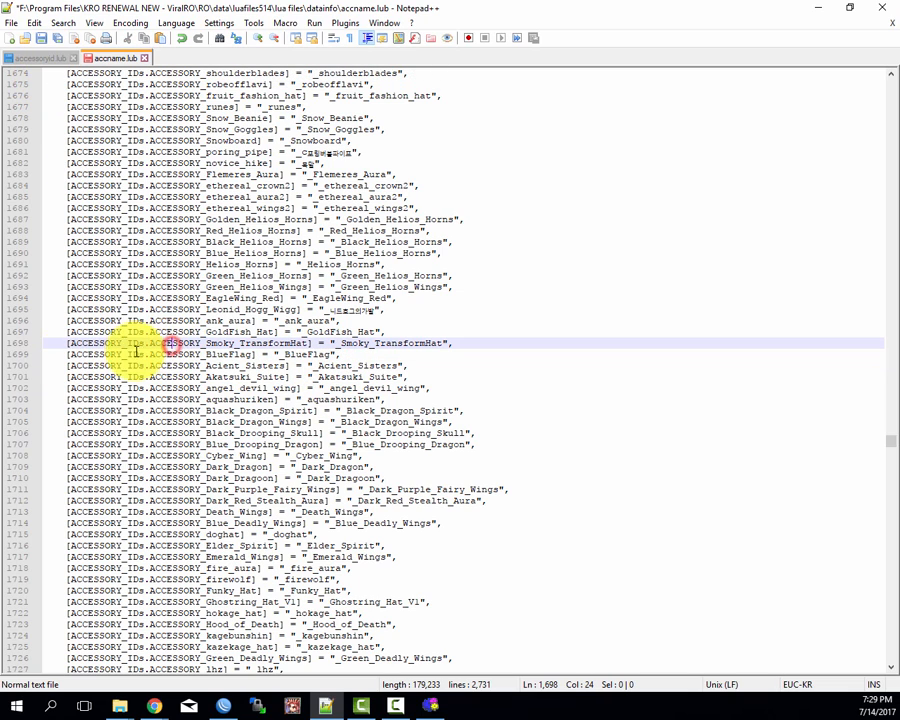
Step: Try commenting out the ACCESSORY_BlueFlag entry on line 1699 of accname.lub with "--" and remove the dashes again
{"action": "left_click", "coordinate": [66, 356]}
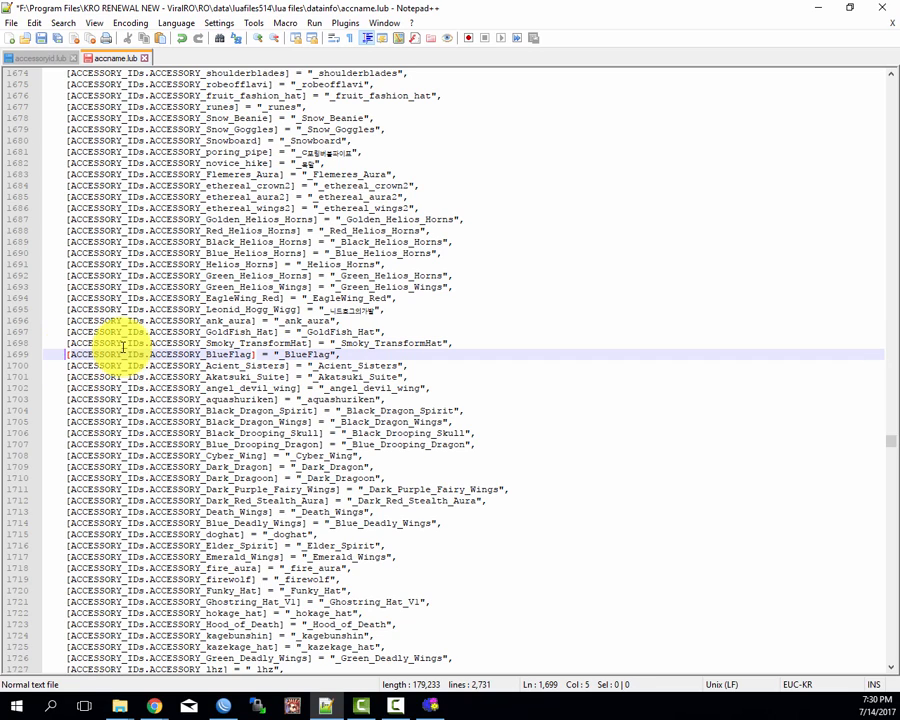
{"action": "type", "text": "--"}
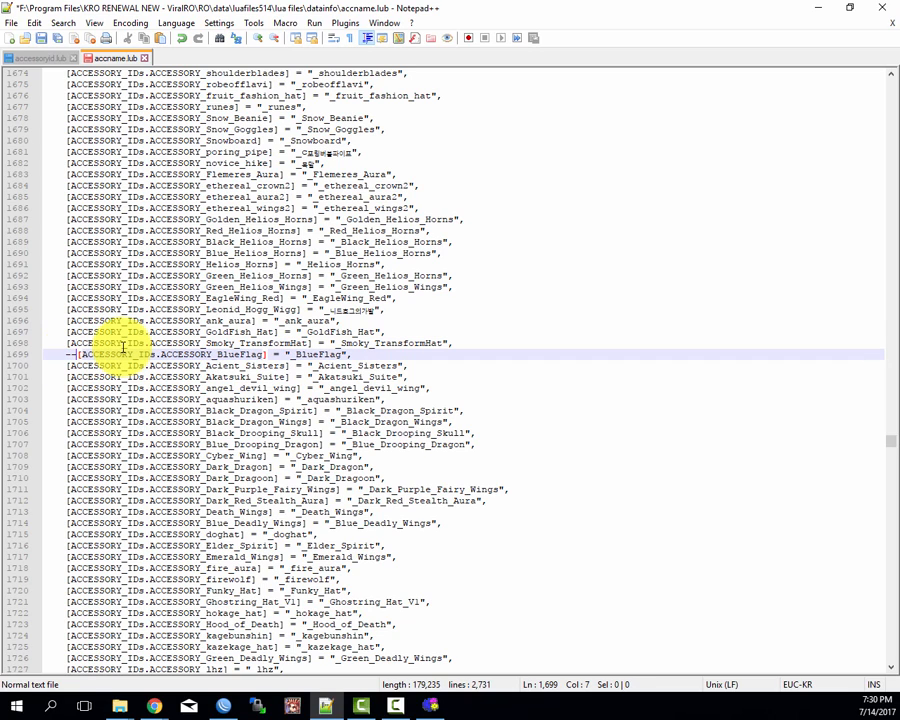
{"action": "key", "text": "BackSpace"}
{"action": "key", "text": "BackSpace"}
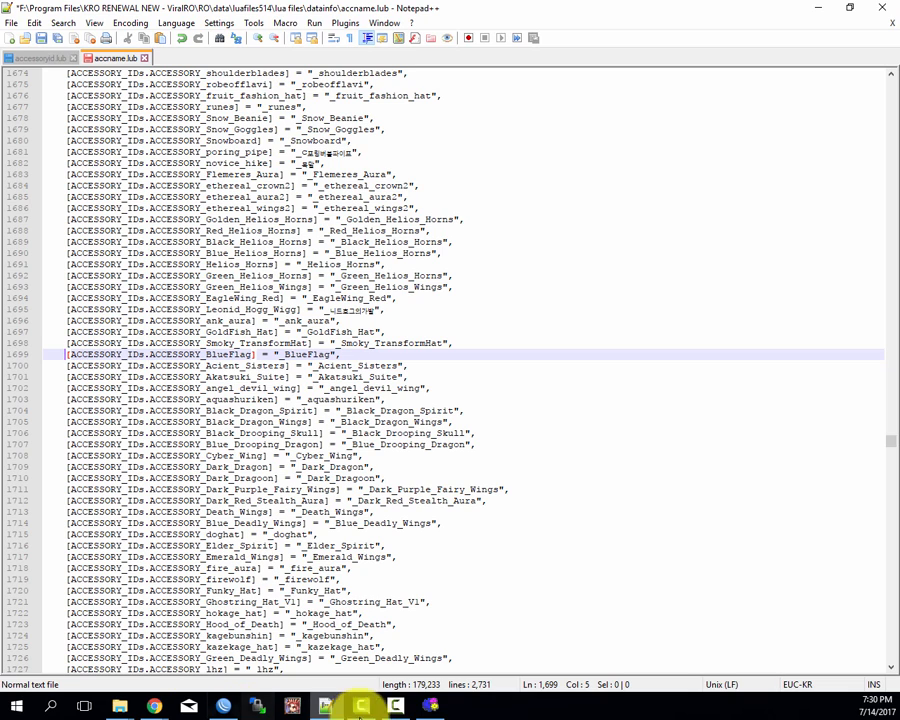
{"action": "left_click", "coordinate": [430, 706]}
{"action": "left_click", "coordinate": [446, 219]}
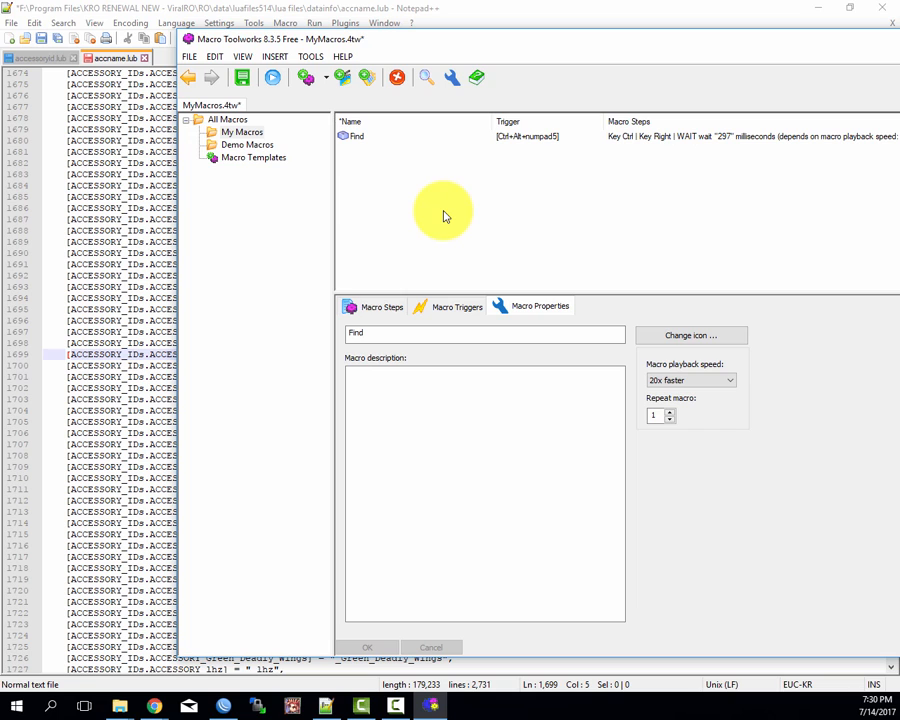
{"action": "left_click", "coordinate": [66, 356]}
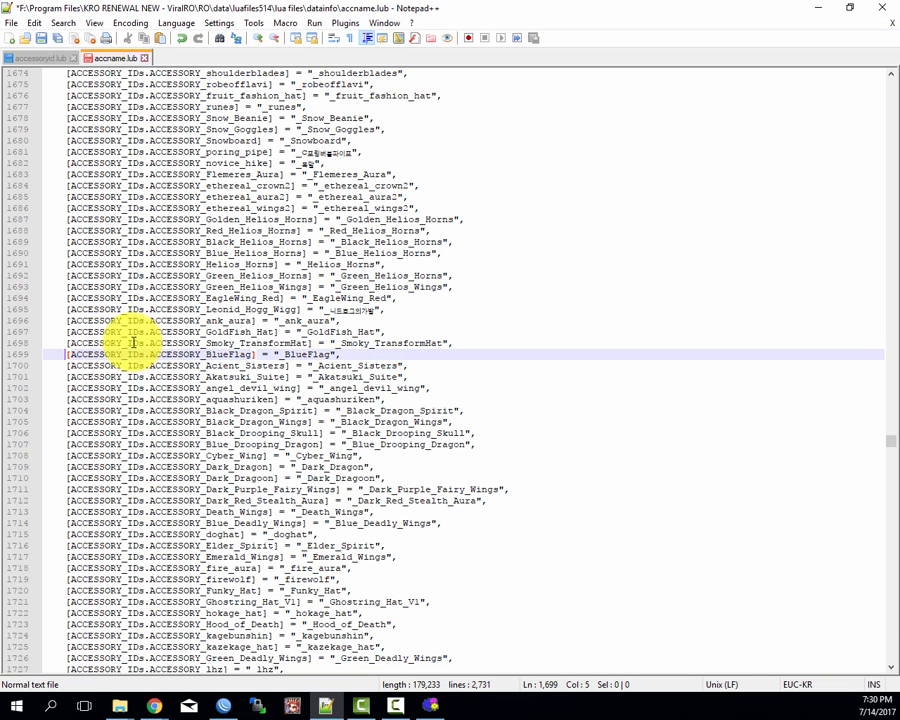
{"action": "type", "text": "--"}
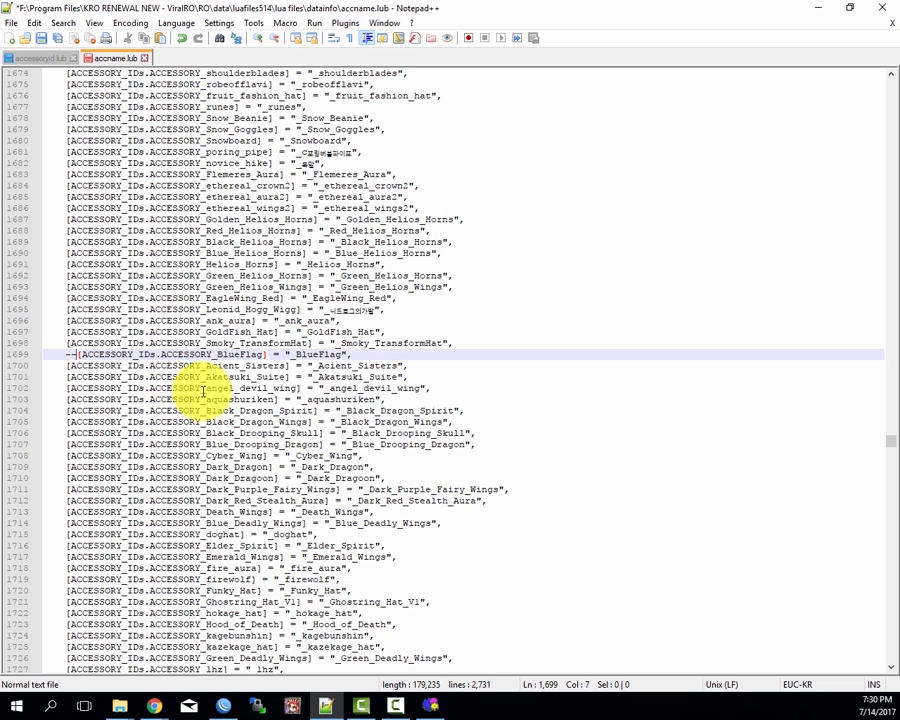
{"action": "key", "text": "BackSpace"}
{"action": "key", "text": "BackSpace"}
Step: Switch to Macro Toolworks and start recording a new macro with keyboard events and timing information, without mouse events or active-window tracking
{"action": "left_click", "coordinate": [429, 705]}
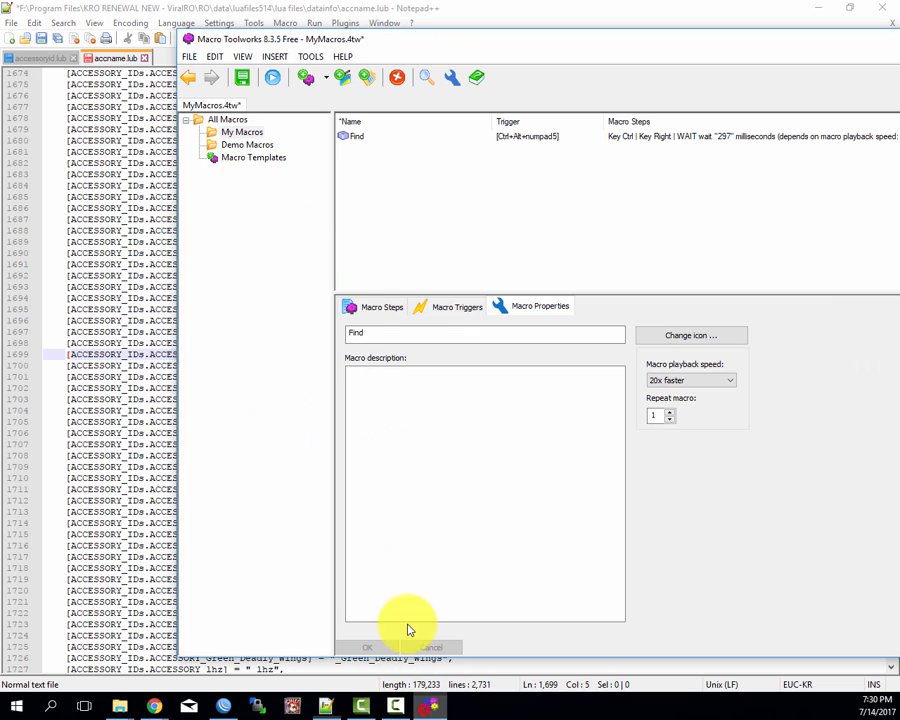
{"action": "left_click", "coordinate": [392, 187]}
{"action": "left_click", "coordinate": [347, 84]}
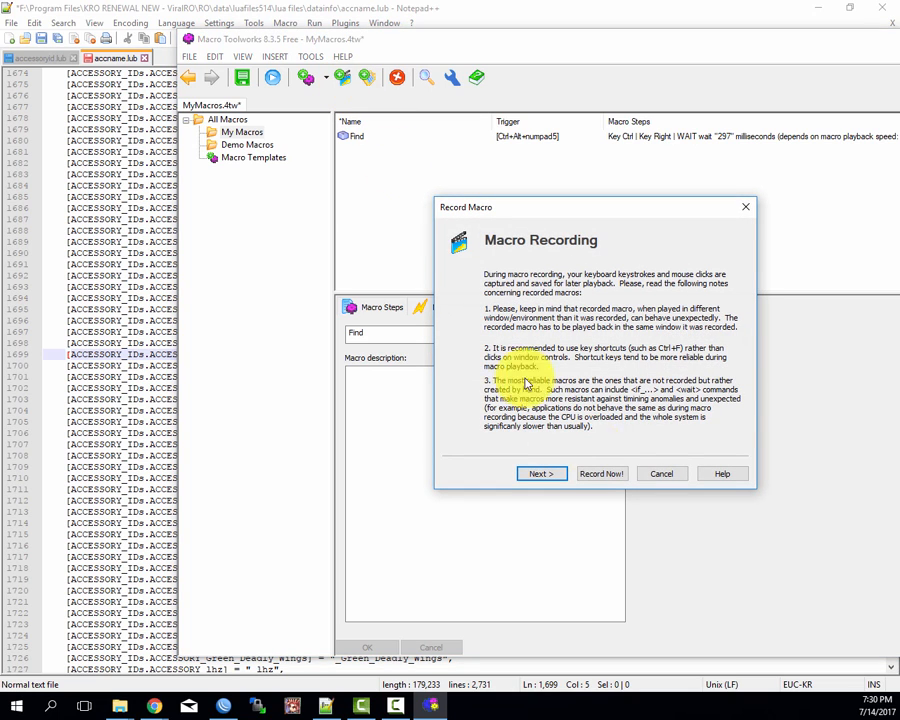
{"action": "left_click", "coordinate": [551, 477]}
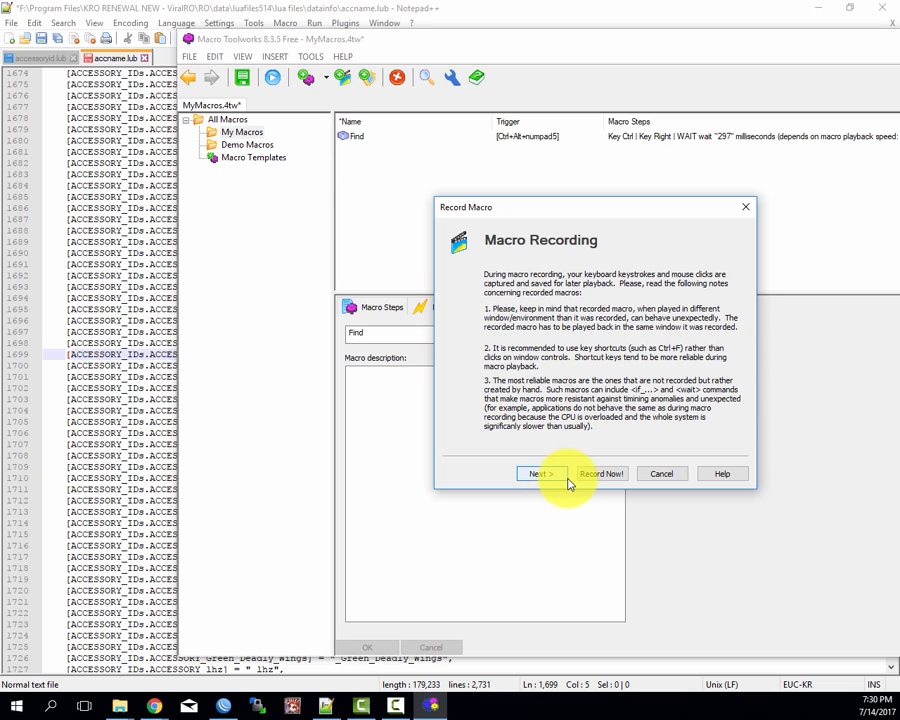
{"action": "left_click", "coordinate": [549, 475]}
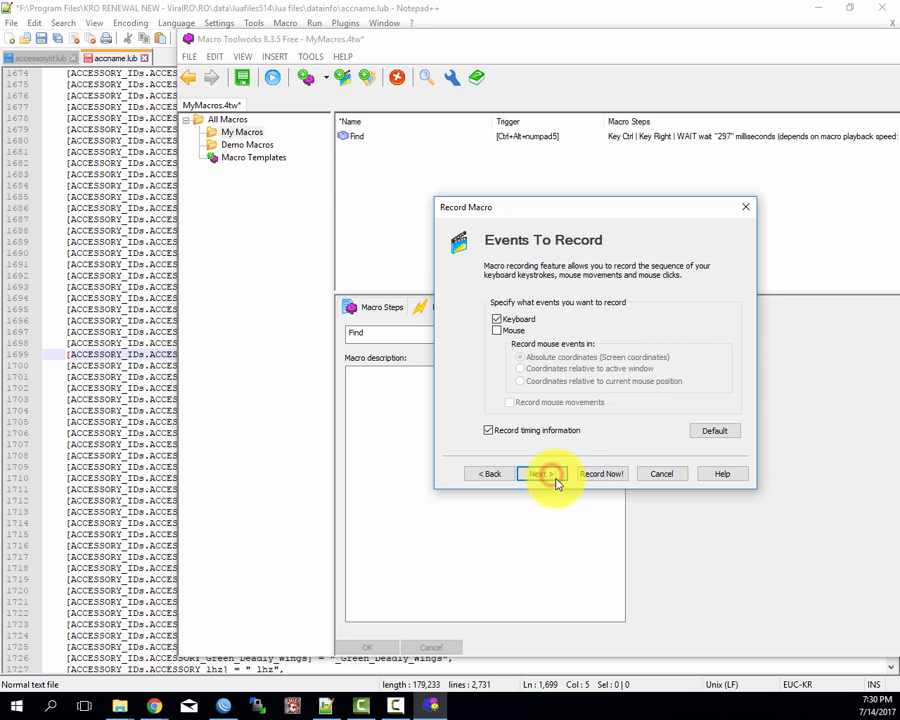
{"action": "left_click", "coordinate": [551, 477]}
{"action": "left_click", "coordinate": [552, 475]}
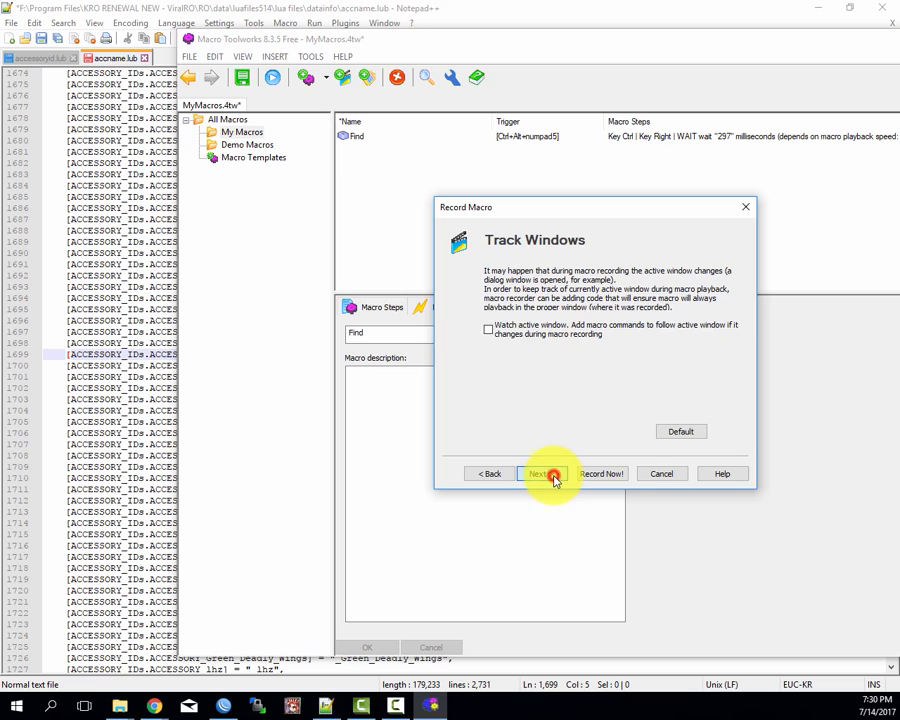
{"action": "left_click", "coordinate": [613, 475]}
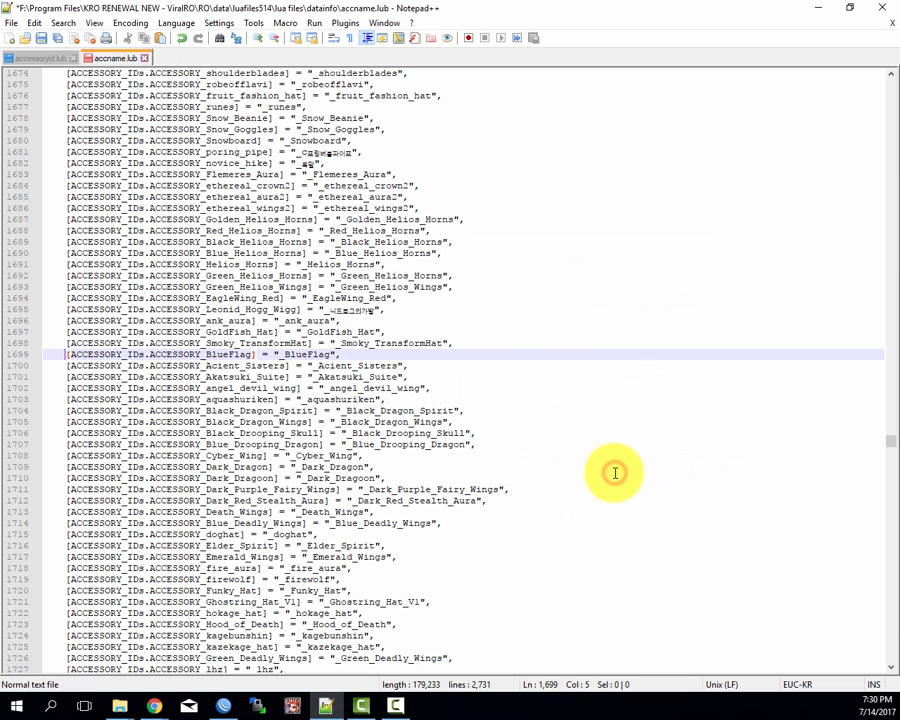
Step: Record prefixing the entry one line above with "--" and returning to the start of line 1699, and stop the recording
{"action": "key", "text": "Up"}
{"action": "type", "text": "--"}
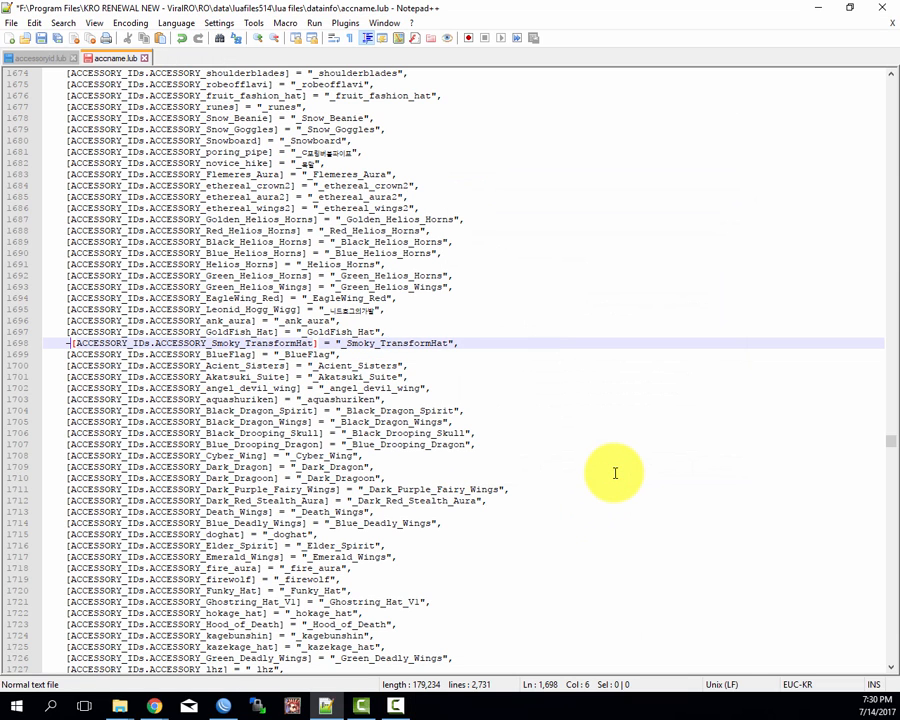
{"action": "key", "text": "Down"}
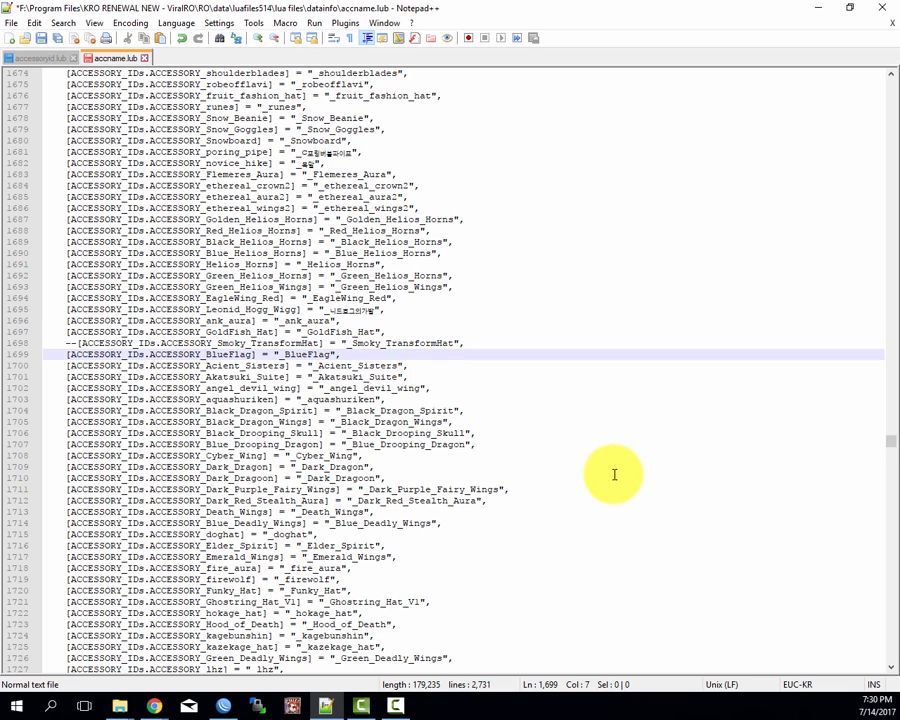
{"action": "key", "text": "Home"}
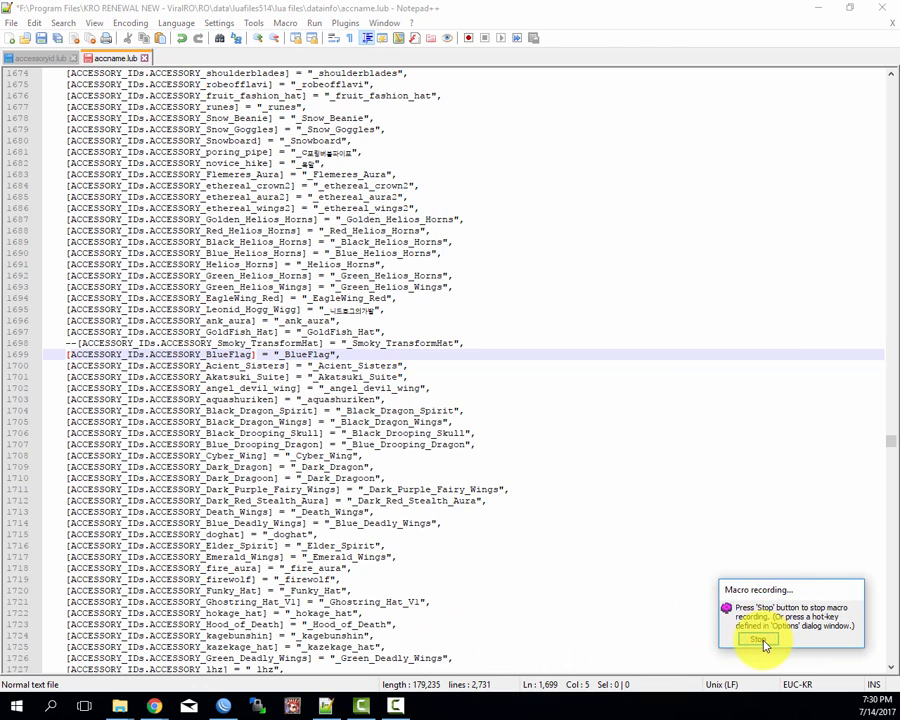
{"action": "left_click", "coordinate": [763, 641]}
Step: Set the new unnamed macro's playback speed to 20x faster and apply the change
{"action": "left_click", "coordinate": [515, 373]}
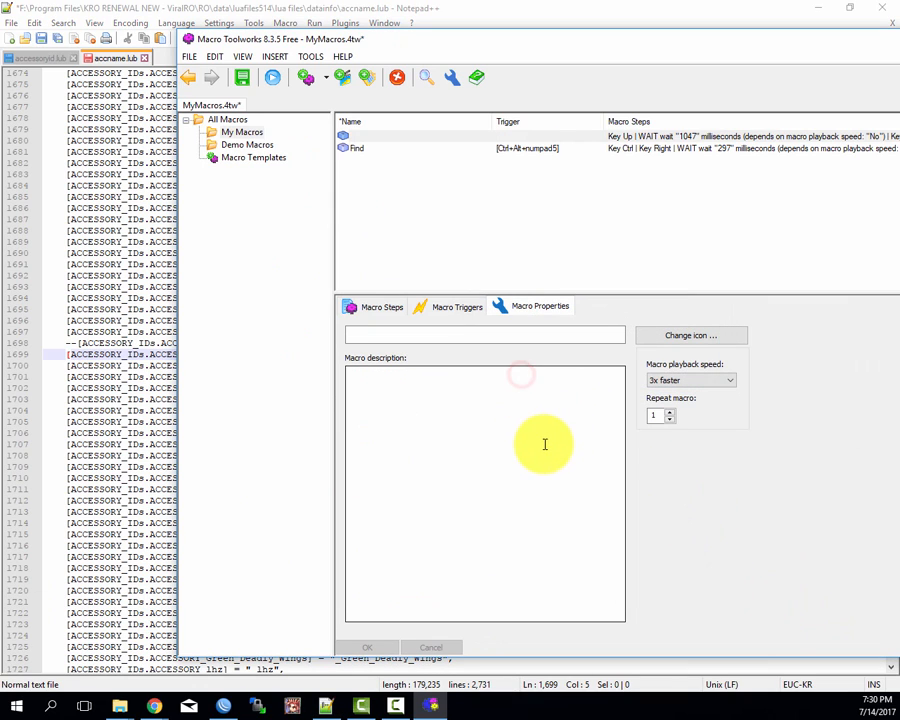
{"action": "left_click", "coordinate": [543, 443]}
{"action": "left_click", "coordinate": [680, 380]}
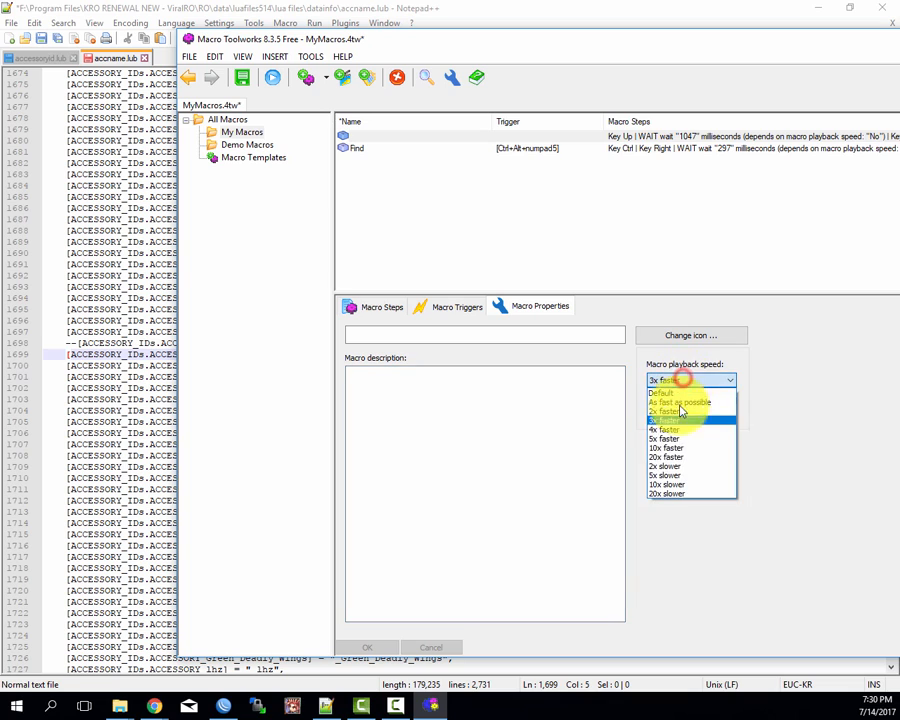
{"action": "left_click", "coordinate": [676, 458]}
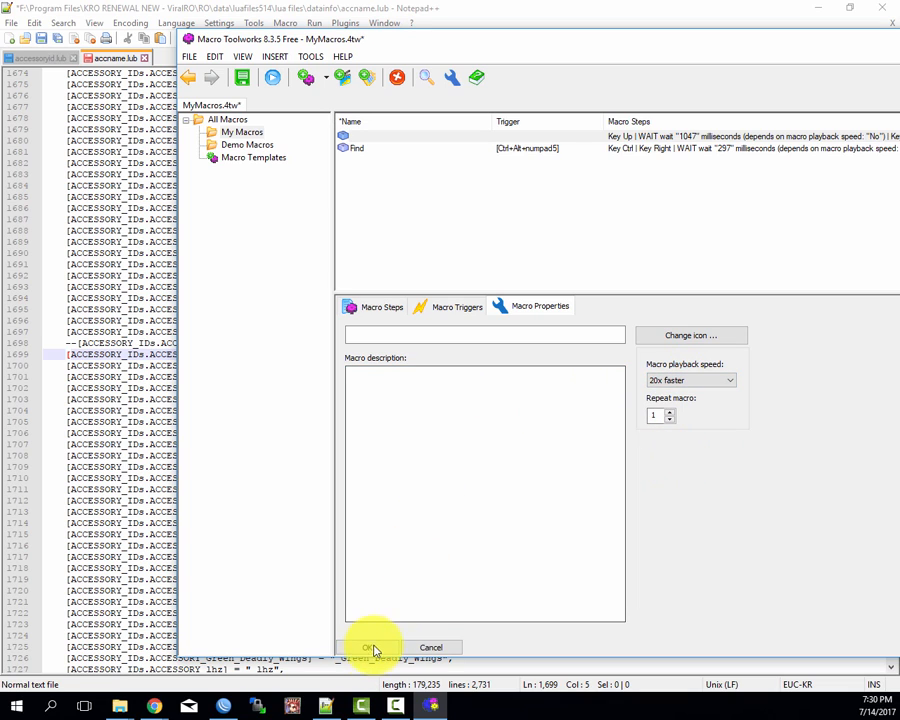
{"action": "left_click", "coordinate": [370, 646]}
Step: Name the newly recorded macro "Make Commands"
{"action": "left_click", "coordinate": [373, 141]}
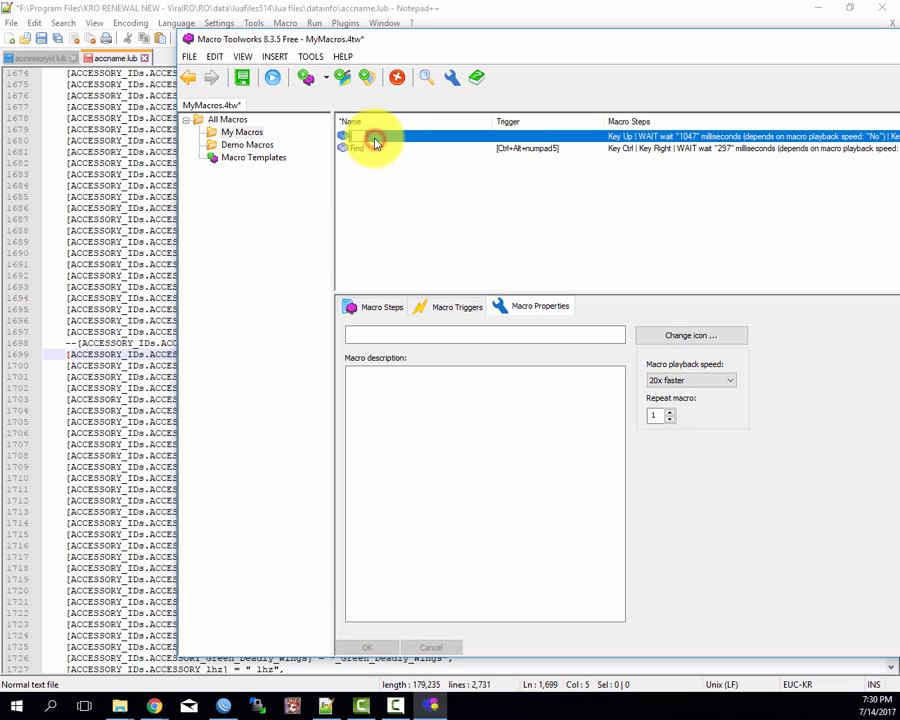
{"action": "type", "text": "Make Commands"}
{"action": "key", "text": "Return"}
{"action": "left_click", "coordinate": [386, 214]}
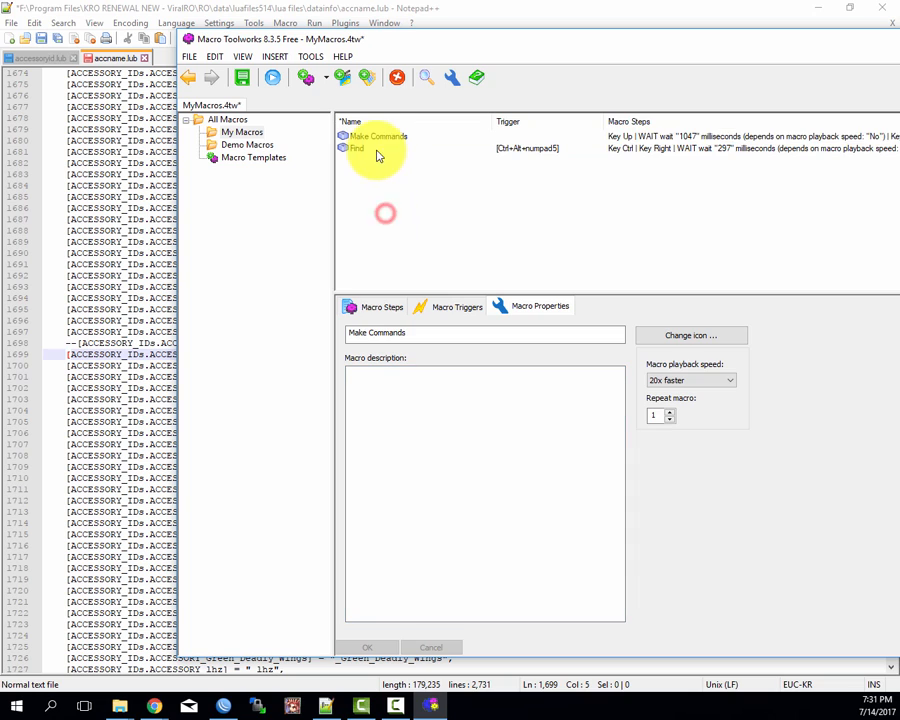
{"action": "left_click", "coordinate": [377, 149]}
{"action": "left_click", "coordinate": [376, 138]}
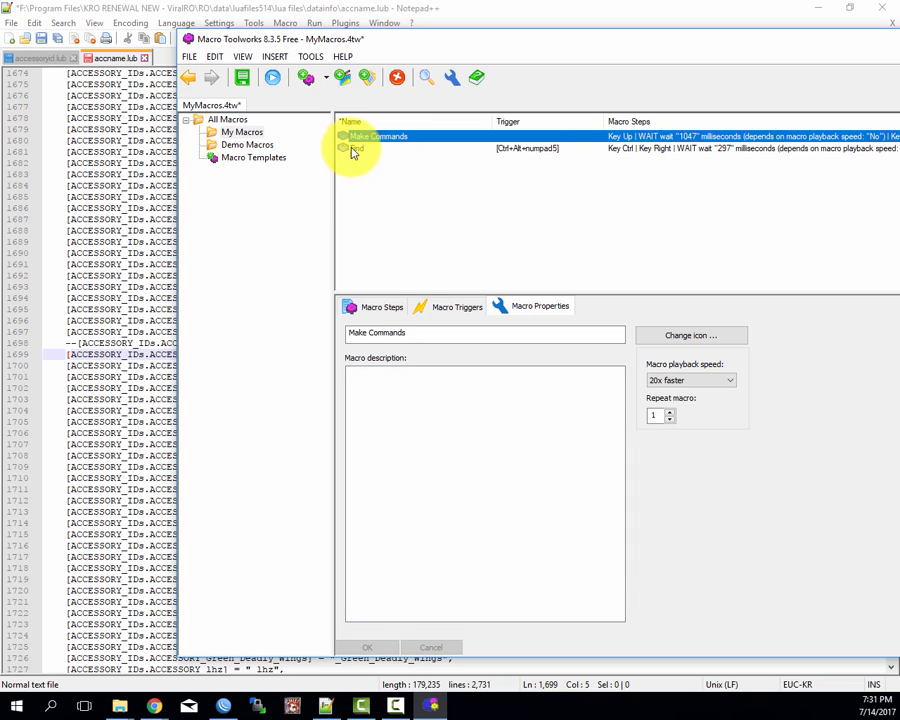
{"action": "left_click", "coordinate": [368, 148]}
Step: Add a keyboard trigger with the hotkey Ctrl+Alt+numpad2 to the Make Commands macro and apply it
{"action": "left_click", "coordinate": [379, 137]}
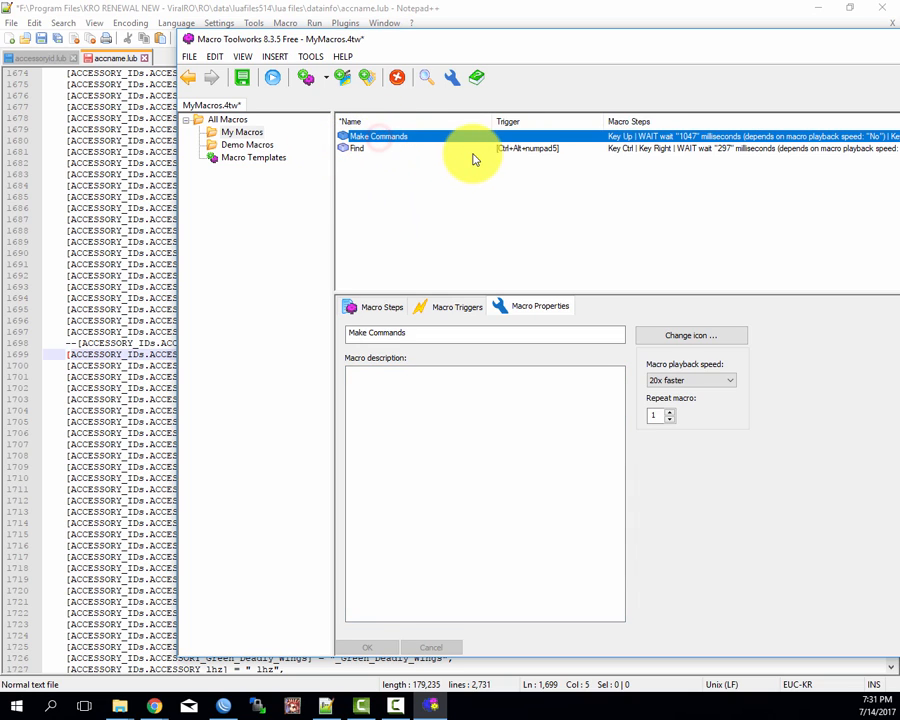
{"action": "left_click", "coordinate": [462, 307]}
{"action": "left_click", "coordinate": [365, 349]}
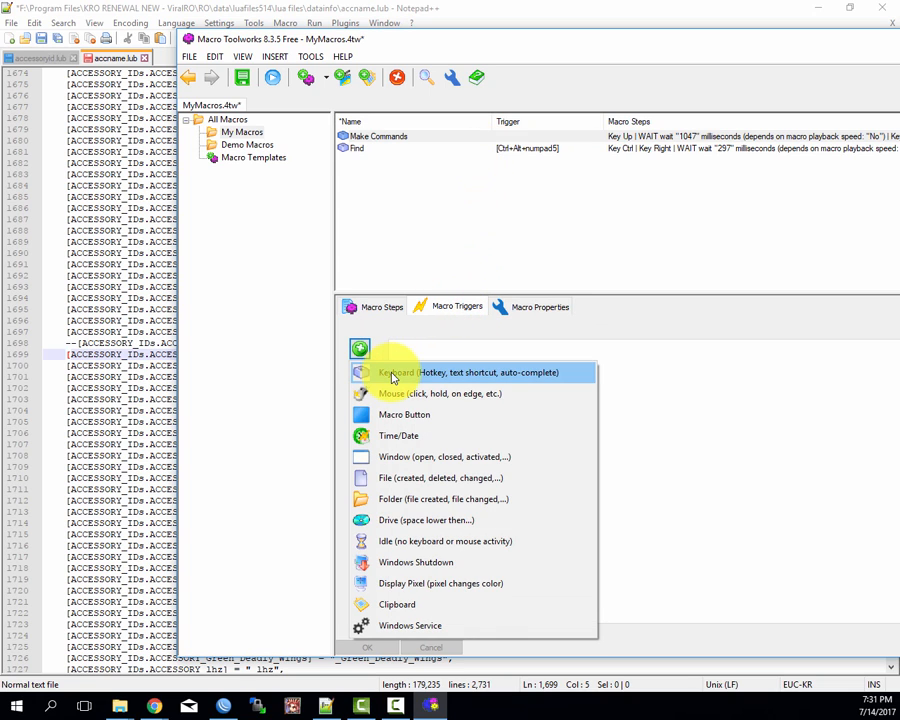
{"action": "left_click", "coordinate": [388, 372]}
{"action": "left_click", "coordinate": [550, 379]}
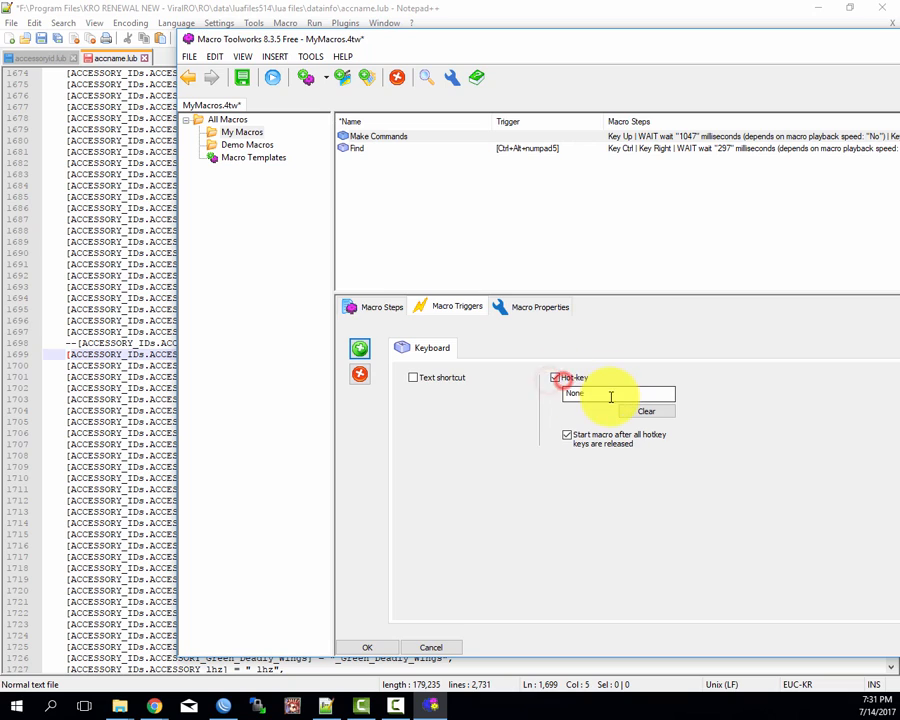
{"action": "left_click", "coordinate": [610, 394]}
{"action": "key", "text": "ctrl+alt"}
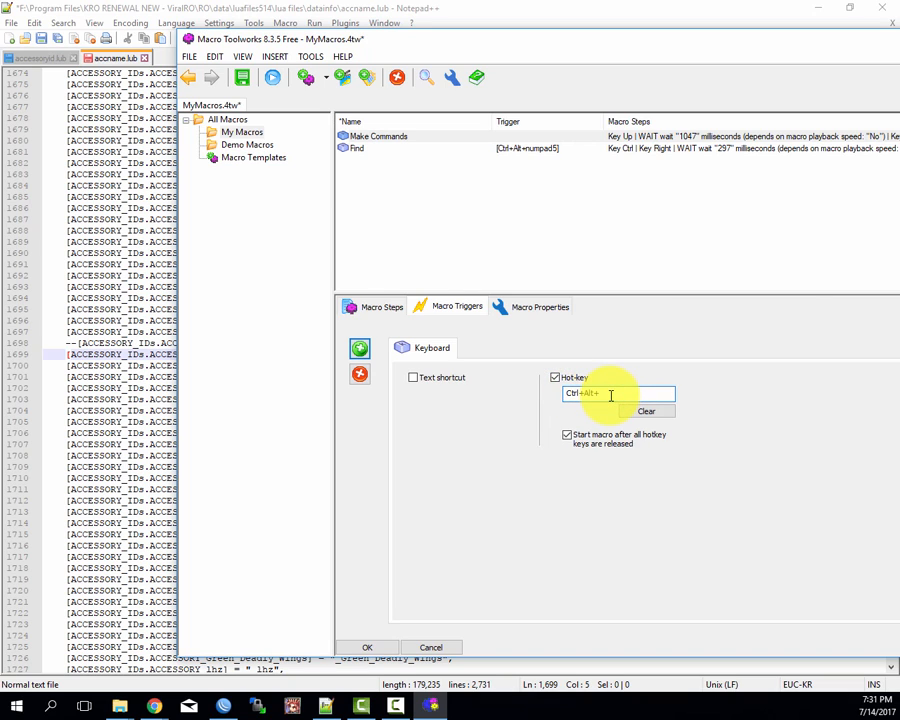
{"action": "key", "text": "ctrl"}
{"action": "key", "text": "alt"}
{"action": "key", "text": "ctrl+alt"}
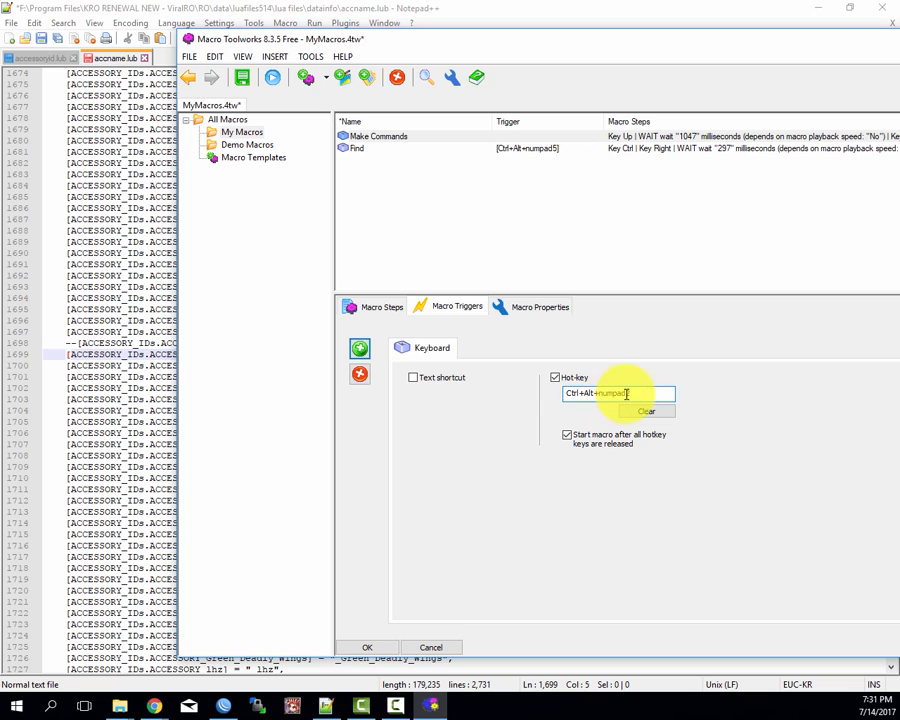
{"action": "key", "text": "ctrl+alt+KP_2"}
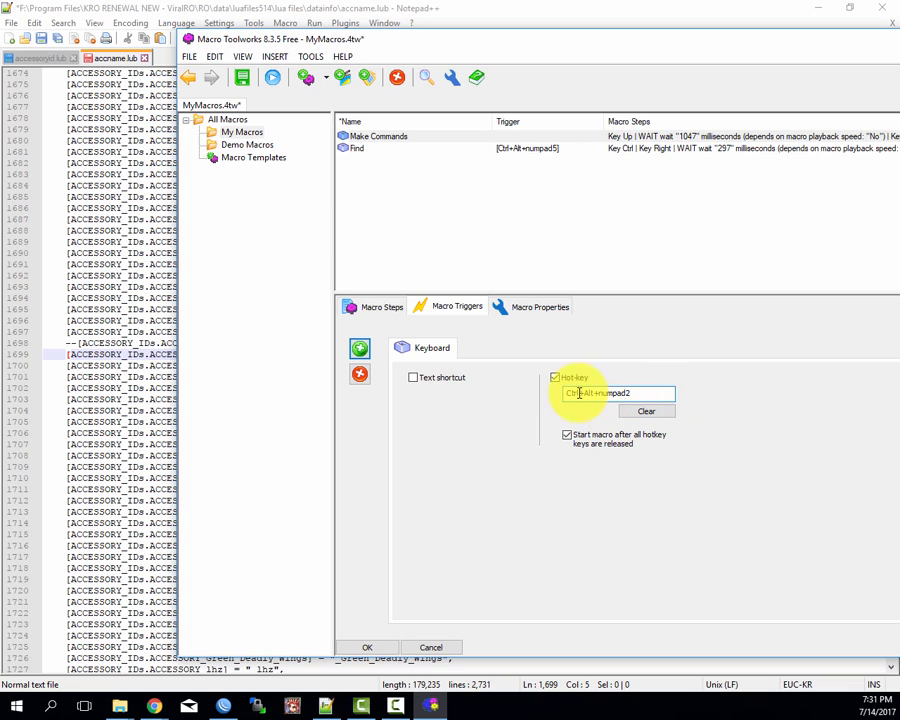
{"action": "left_click", "coordinate": [368, 648]}
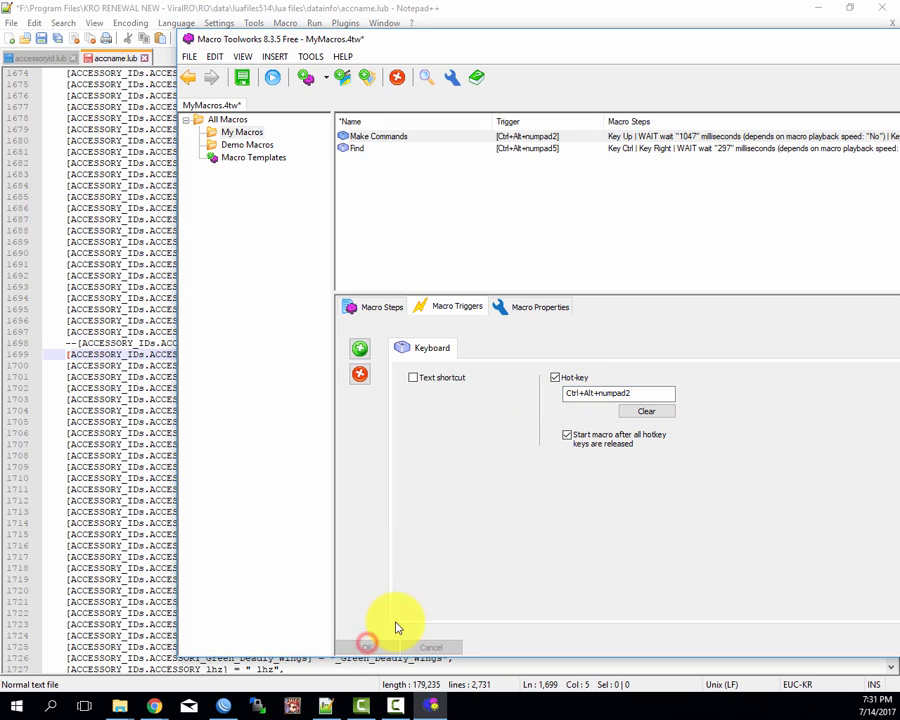
Step: Switch to Notepad++ and remove the "--" prefix from the Smoky_TransformHat entry on line 1698 of accname.lub
{"action": "left_click", "coordinate": [700, 12]}
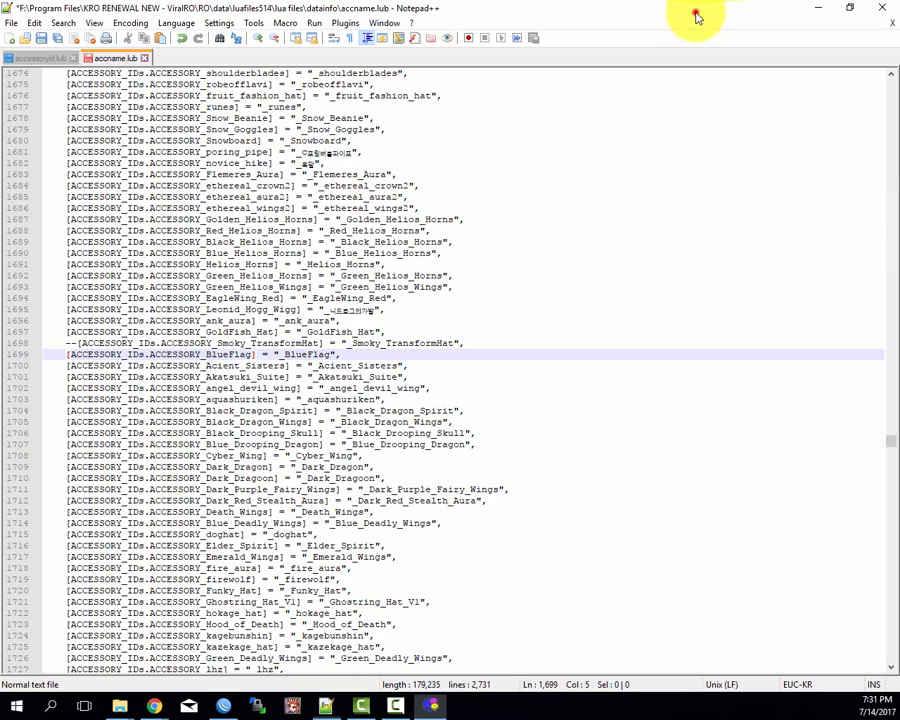
{"action": "left_click", "coordinate": [78, 345]}
{"action": "key", "text": "BackSpace"}
{"action": "key", "text": "BackSpace"}
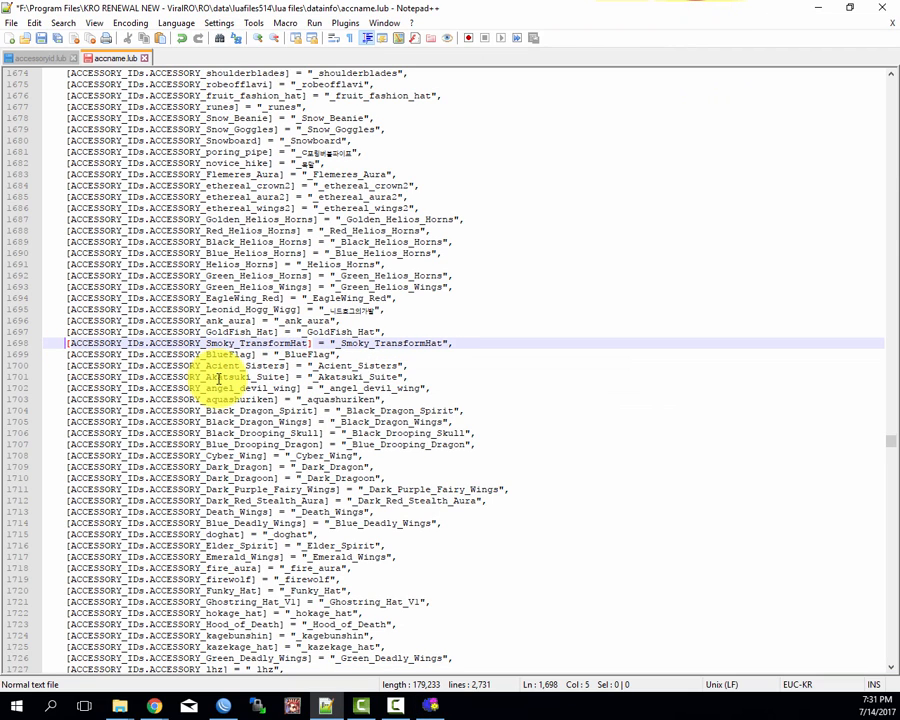
Step: Copy ACCESSORY_GoldFish_Hat from line 1697, search for it in accessoryid.lub, and return to the start of line 1698 in accname.lub
{"action": "left_click", "coordinate": [210, 309]}
{"action": "left_click", "coordinate": [68, 332]}
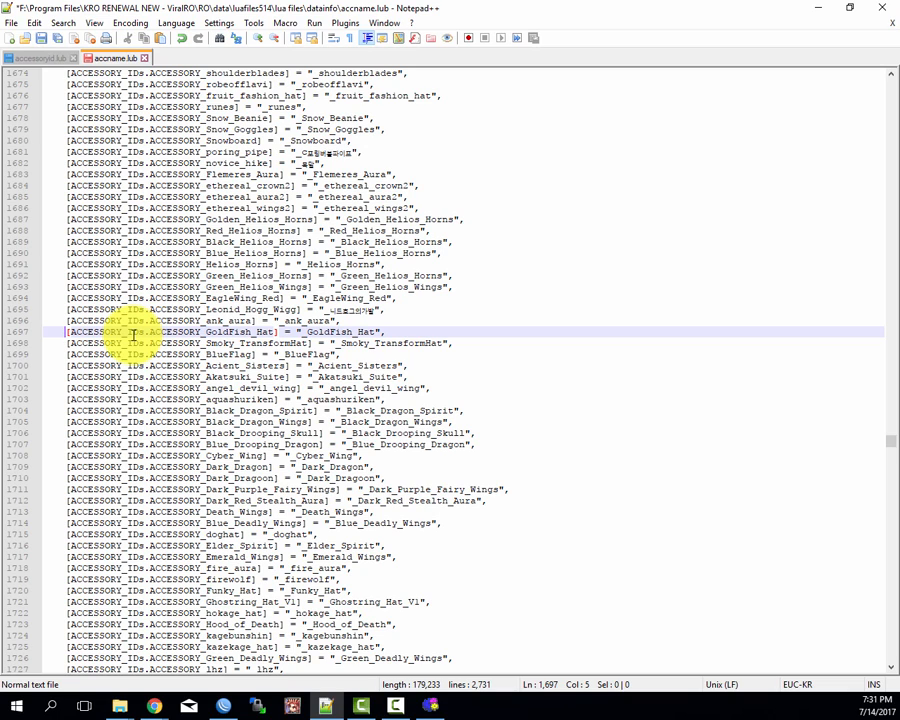
{"action": "key", "text": "ctrl+Right"}
{"action": "key", "text": "ctrl+Right"}
{"action": "key", "text": "ctrl+Right"}
{"action": "key", "text": "ctrl+shift+Right"}
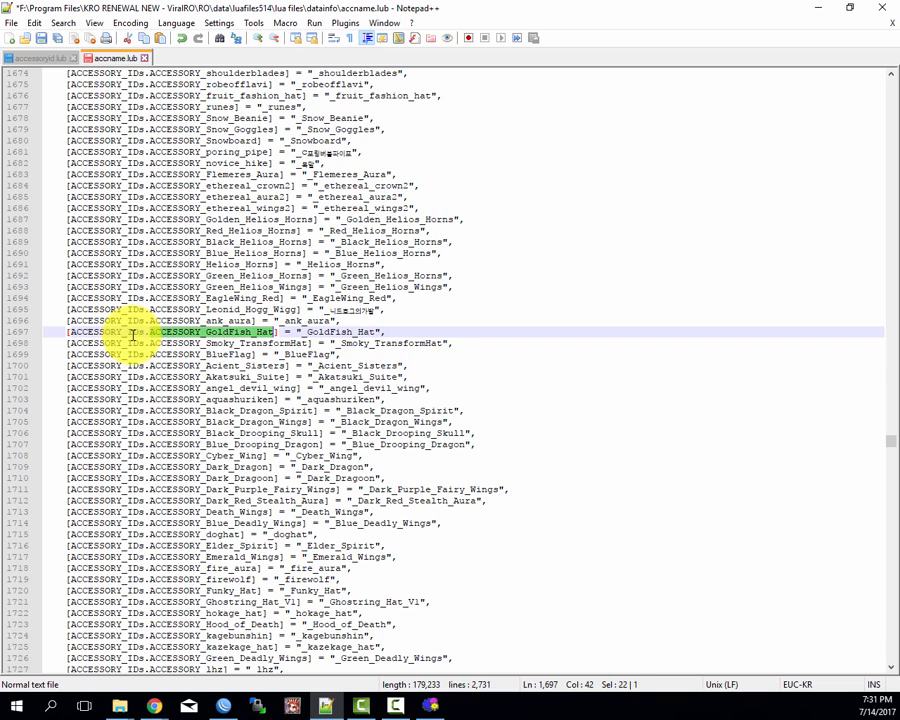
{"action": "key", "text": "ctrl+c"}
{"action": "key", "text": "ctrl+Tab"}
{"action": "key", "text": "ctrl+f"}
{"action": "key", "text": "ctrl+v"}
{"action": "key", "text": "Return"}
{"action": "key", "text": "Escape"}
{"action": "key", "text": "ctrl+Tab"}
{"action": "key", "text": "Home"}
{"action": "key", "text": "Down"}
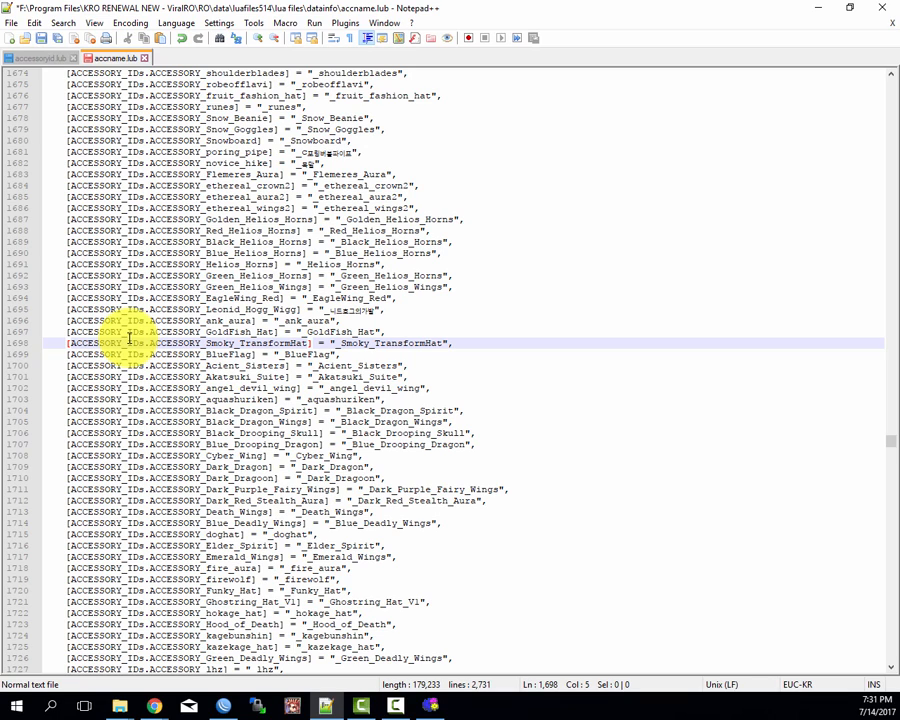
Step: Search accessoryid.lub for the ACCESSORY_Smoky_TransformHat ID and return to the start of line 1699 in accname.lub
{"action": "key", "text": "ctrl+Tab"}
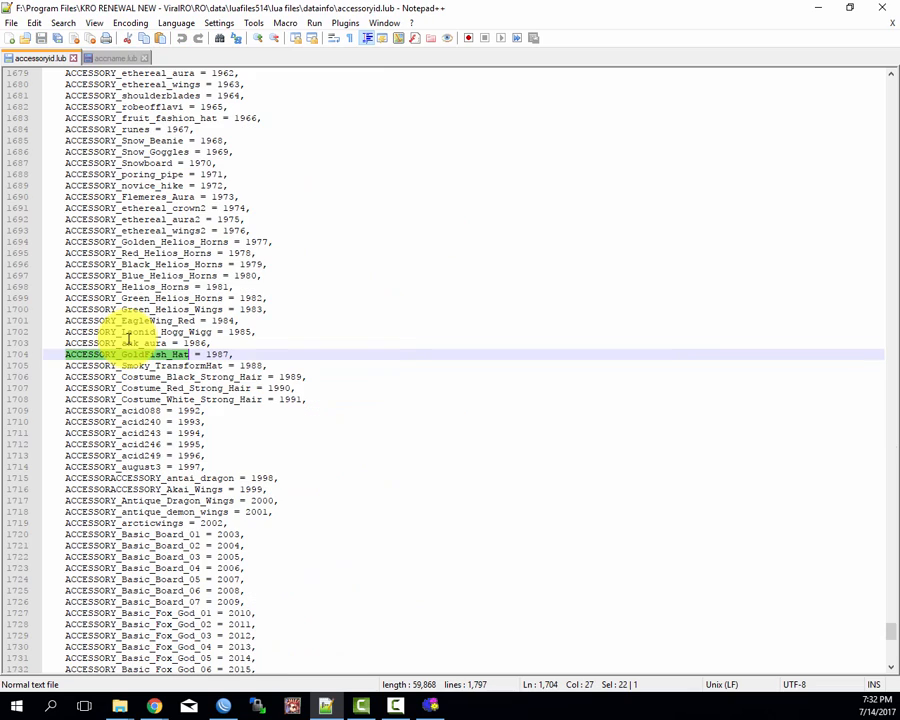
{"action": "key", "text": "ctrl+f"}
{"action": "key", "text": "Escape"}
{"action": "key", "text": "ctrl+Tab"}
{"action": "key", "text": "Home"}
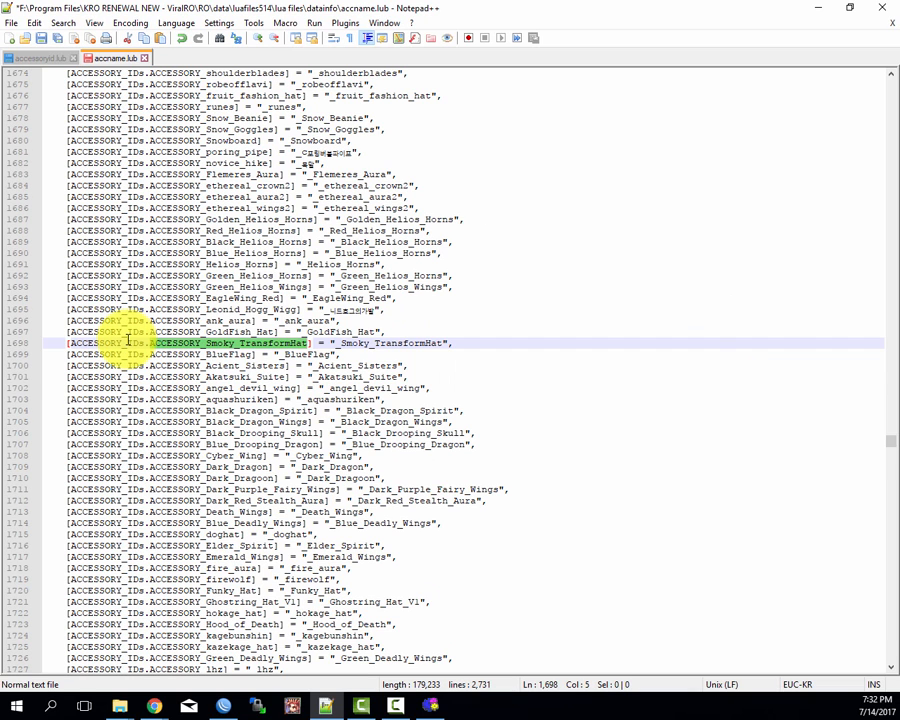
{"action": "key", "text": "Down"}
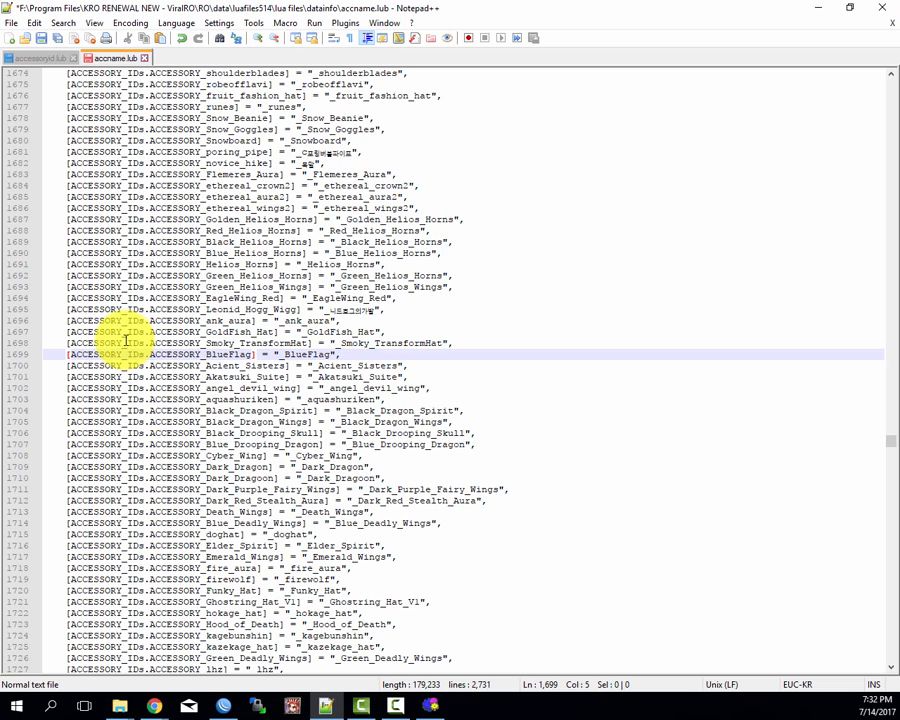
Step: Search accessoryid.lub for ACCESSORY_BlueFlag from line 1699 and return to the start of line 1700 in accname.lub
{"action": "key", "text": "ctrl+Right"}
{"action": "key", "text": "ctrl+Right"}
{"action": "key", "text": "ctrl+Right"}
{"action": "key", "text": "ctrl+shift+Right"}
{"action": "key", "text": "ctrl+f"}
{"action": "key", "text": "Escape"}
{"action": "key", "text": "ctrl+Tab"}
{"action": "key", "text": "ctrl+f"}
{"action": "key", "text": "ctrl+v"}
{"action": "key", "text": "Return"}
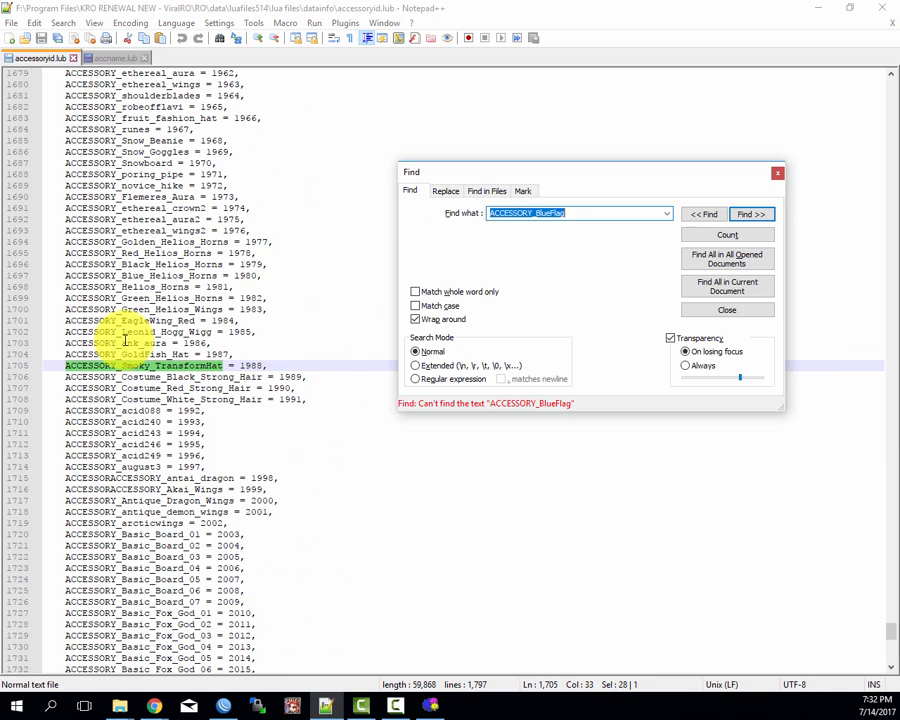
{"action": "key", "text": "Escape"}
{"action": "key", "text": "ctrl+Tab"}
{"action": "key", "text": "Home"}
{"action": "key", "text": "Down"}
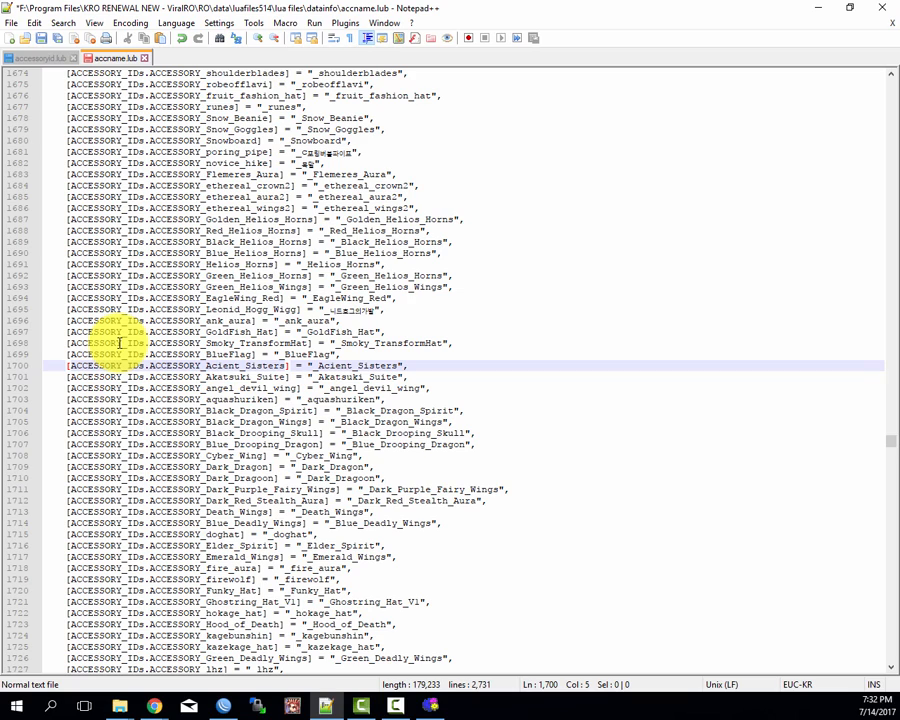
Step: Comment out the BlueFlag entry on line 1699 with "--" and return to the start of line 1700
{"action": "key", "text": "Up"}
{"action": "type", "text": "--"}
{"action": "key", "text": "Down"}
{"action": "key", "text": "Left"}
{"action": "key", "text": "Left"}
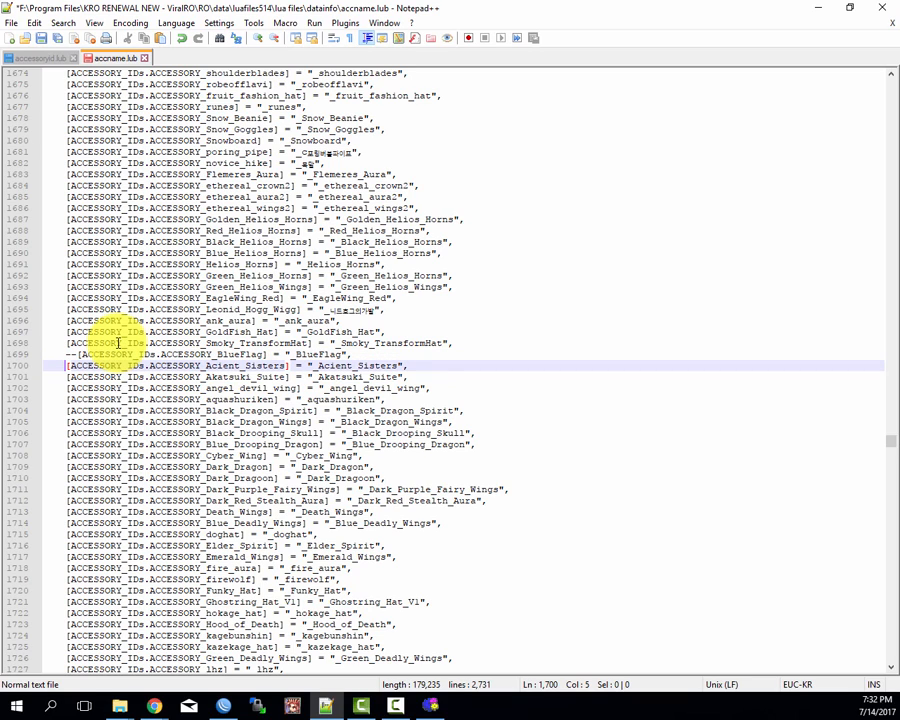
{"action": "key", "text": "Up"}
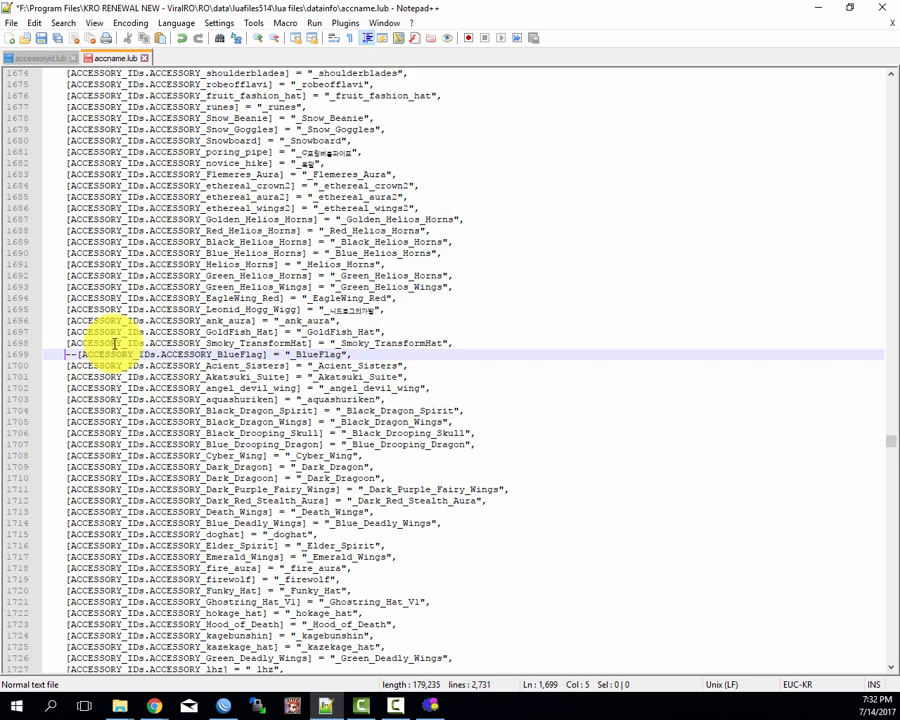
{"action": "key", "text": "Down"}
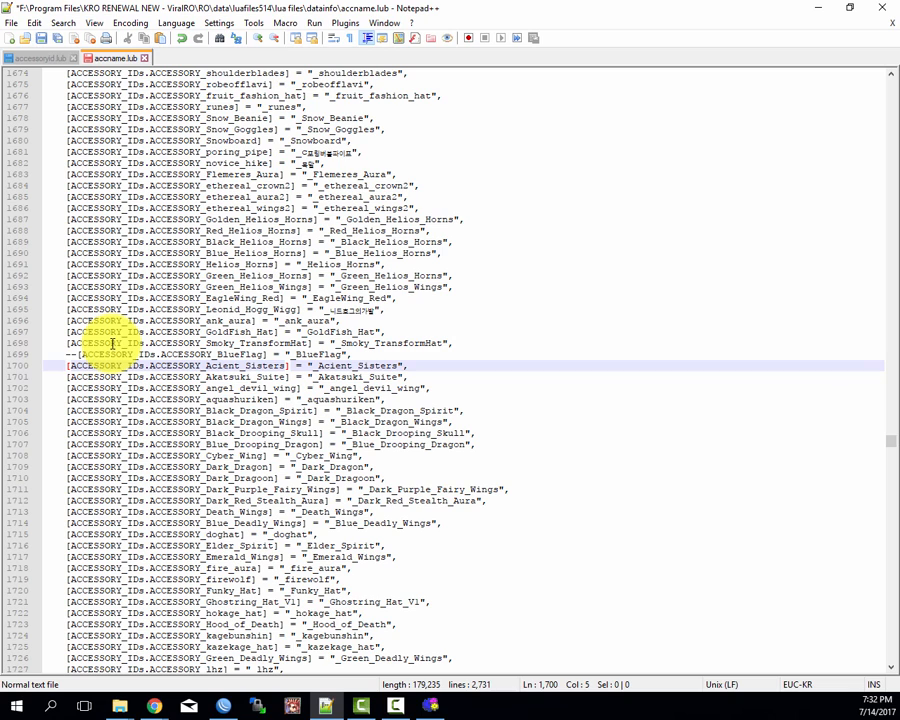
Step: Copy ACCESSORY_Acient_Sisters from line 1700, search for it in accessoryid.lub, and return to the start of line 1701 in accname.lub
{"action": "key", "text": "ctrl+Right"}
{"action": "key", "text": "ctrl+Right"}
{"action": "key", "text": "ctrl+Right"}
{"action": "key", "text": "ctrl+shift+Right"}
{"action": "key", "text": "ctrl+c"}
{"action": "key", "text": "ctrl+Tab"}
{"action": "key", "text": "ctrl+f"}
{"action": "key", "text": "ctrl+v"}
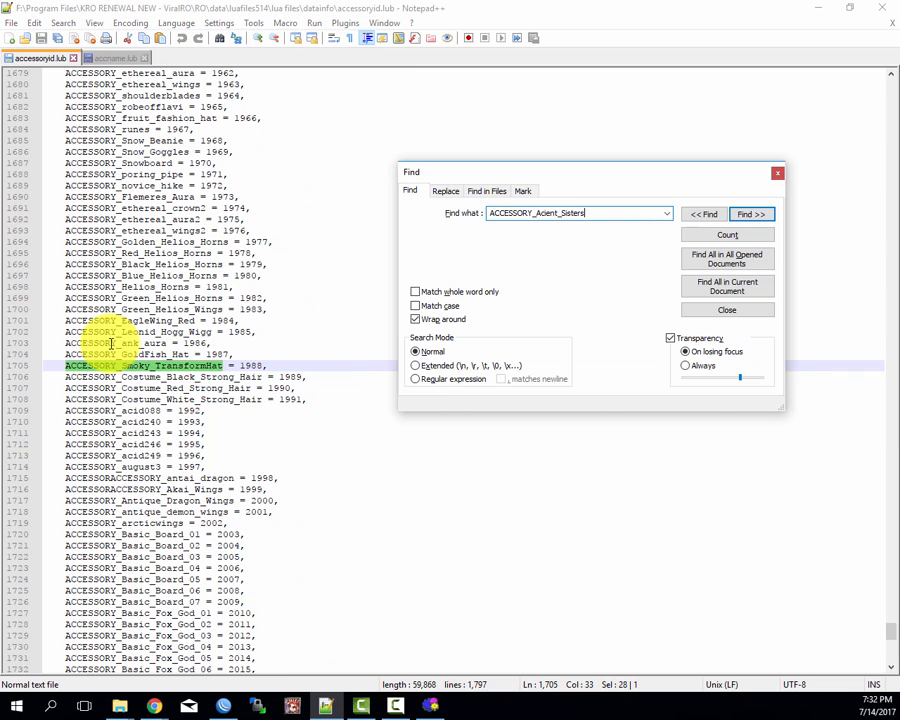
{"action": "key", "text": "Return"}
{"action": "key", "text": "Escape"}
{"action": "key", "text": "ctrl+Tab"}
{"action": "key", "text": "Home"}
{"action": "key", "text": "Down"}
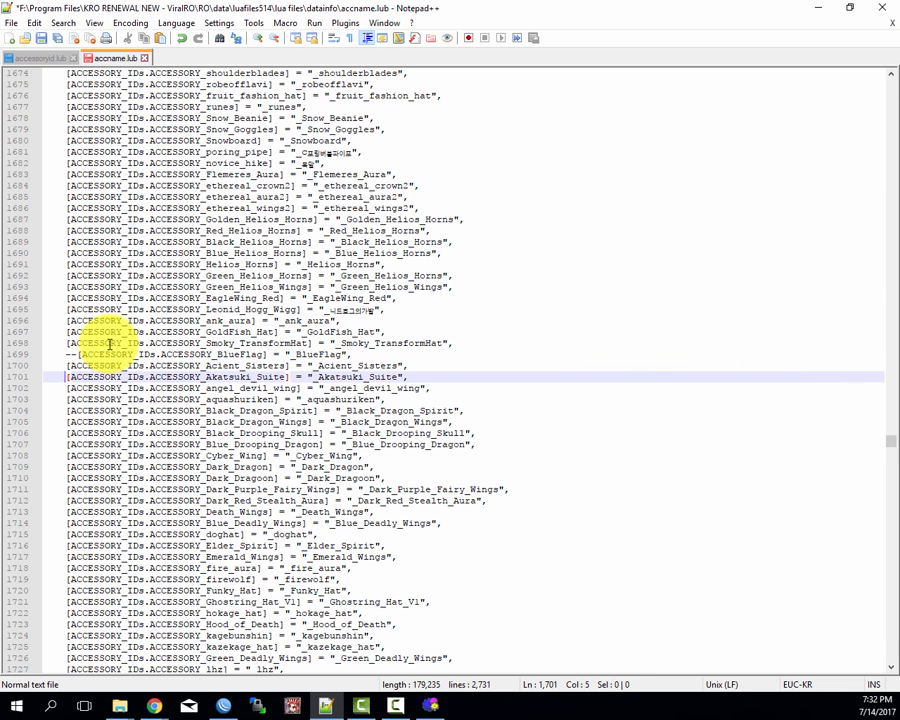
Step: Comment out the Acient_Sisters entry on line 1700 with "--" and return to the start of line 1701
{"action": "key", "text": "Up"}
{"action": "type", "text": "--"}
{"action": "key", "text": "Home"}
{"action": "key", "text": "Down"}
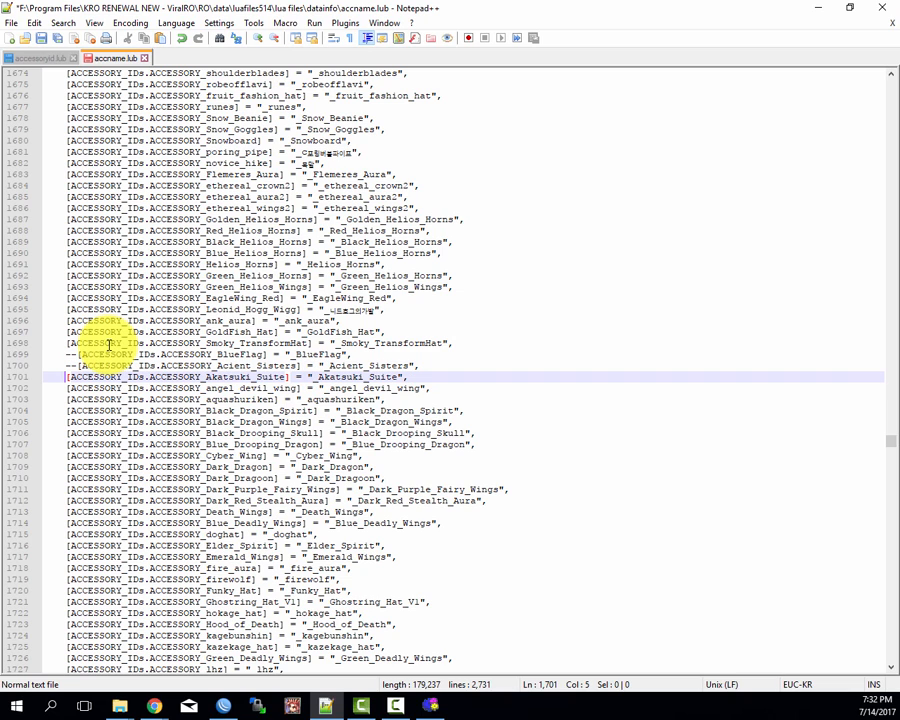
Step: Copy ACCESSORY_Akatsuki_Suite from line 1701, search for it in accessoryid.lub, and return to the start of line 1702 in accname.lub
{"action": "key", "text": "ctrl+Right"}
{"action": "key", "text": "ctrl+Right"}
{"action": "key", "text": "ctrl+Right"}
{"action": "key", "text": "ctrl+shift+Right"}
{"action": "key", "text": "ctrl+c"}
{"action": "key", "text": "ctrl+Tab"}
{"action": "key", "text": "ctrl+f"}
{"action": "key", "text": "ctrl+v"}
{"action": "key", "text": "Return"}
{"action": "key", "text": "Escape"}
{"action": "key", "text": "ctrl+Tab"}
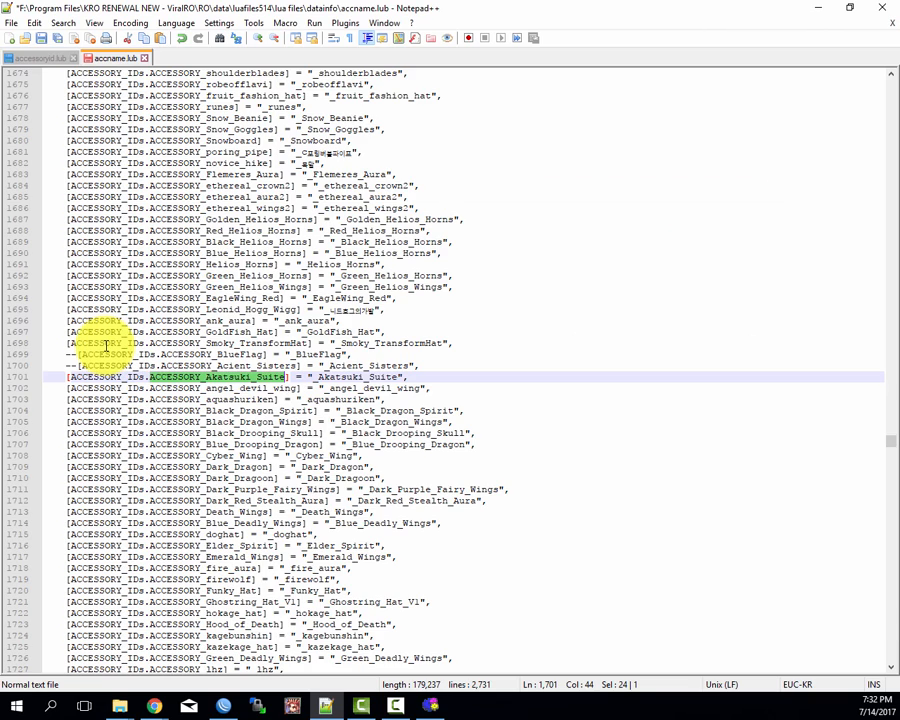
{"action": "key", "text": "Home"}
{"action": "key", "text": "Down"}
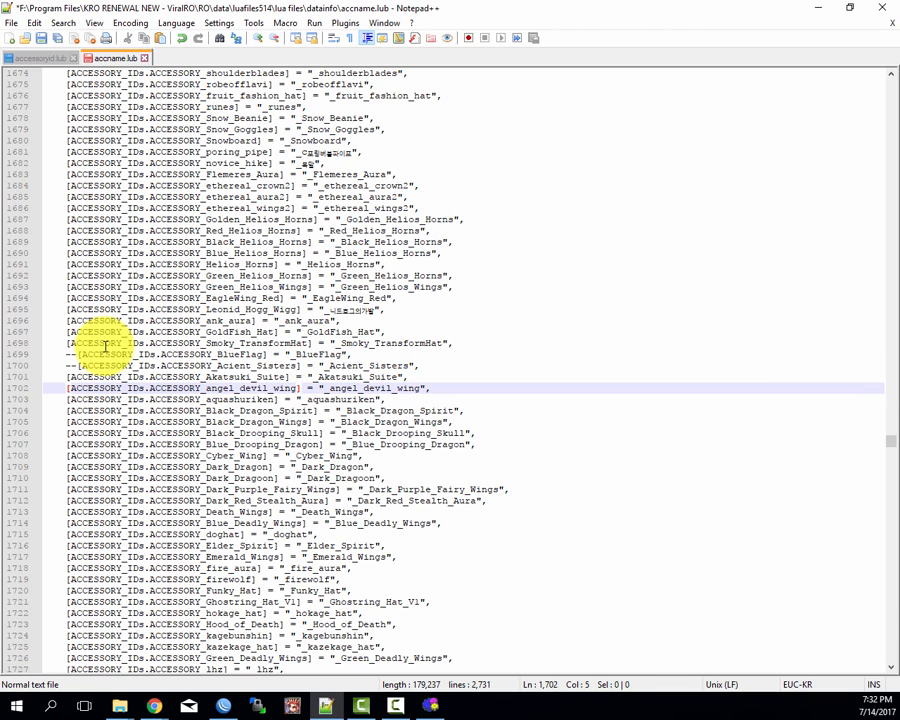
Step: Comment out the Akatsuki_Suite entry on line 1701 with "--" and return to the start of line 1702
{"action": "key", "text": "Up"}
{"action": "type", "text": "--"}
{"action": "key", "text": "Home"}
{"action": "key", "text": "Down"}
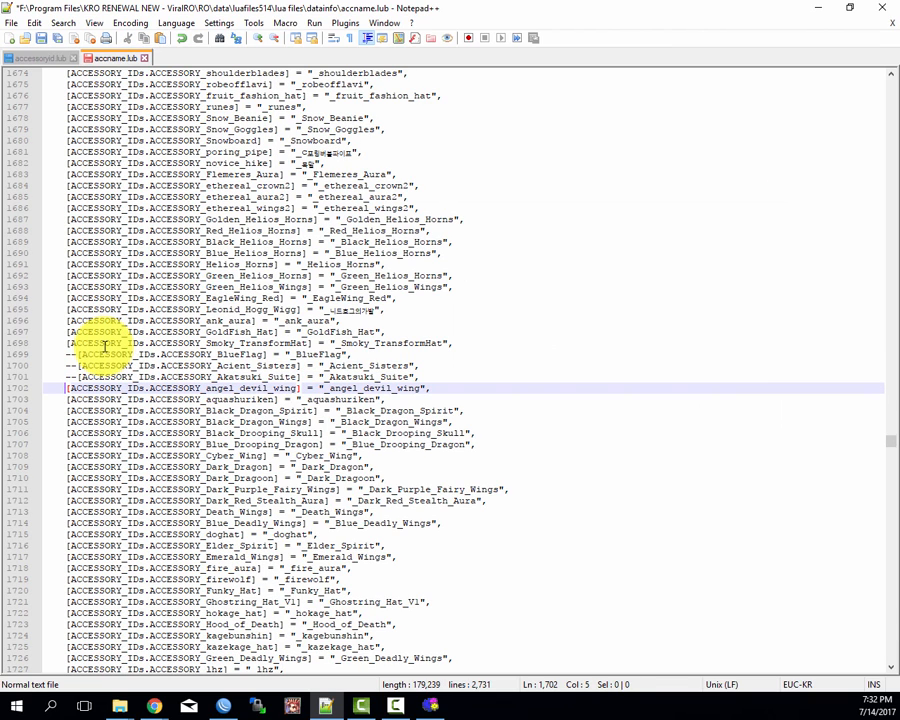
Step: Copy ACCESSORY_angel_devil_wing from line 1702, search for it in accessoryid.lub, and return to the start of line 1703 in accname.lub
{"action": "key", "text": "ctrl+Right"}
{"action": "key", "text": "ctrl+Right"}
{"action": "key", "text": "ctrl+Right"}
{"action": "key", "text": "ctrl+shift+Right"}
{"action": "key", "text": "ctrl+c"}
{"action": "key", "text": "ctrl+Tab"}
{"action": "key", "text": "ctrl+f"}
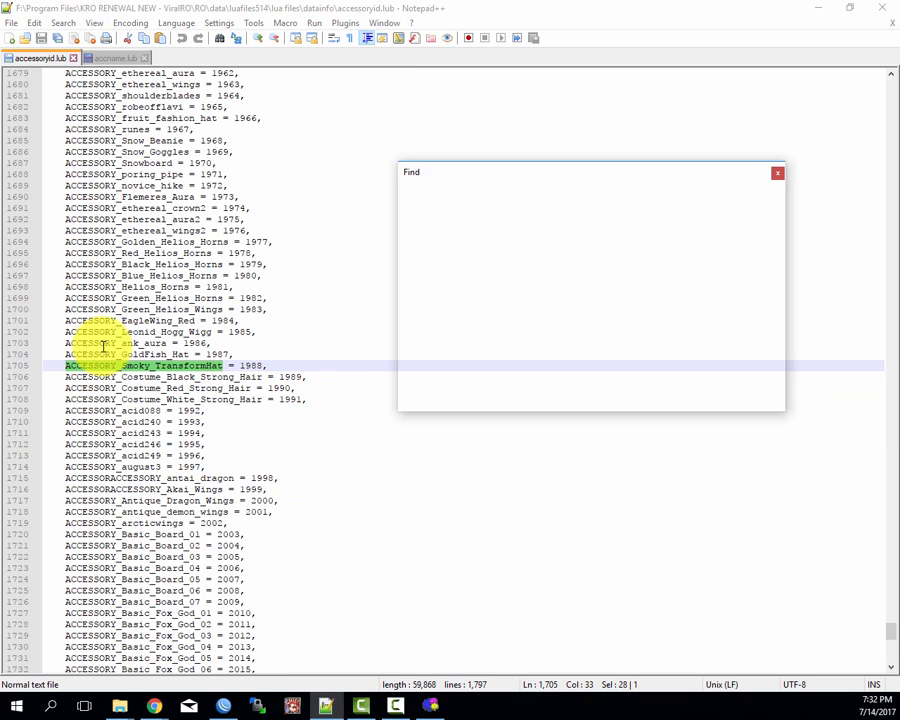
{"action": "key", "text": "ctrl+v"}
{"action": "key", "text": "Return"}
{"action": "key", "text": "Escape"}
{"action": "key", "text": "ctrl+Tab"}
{"action": "key", "text": "Home"}
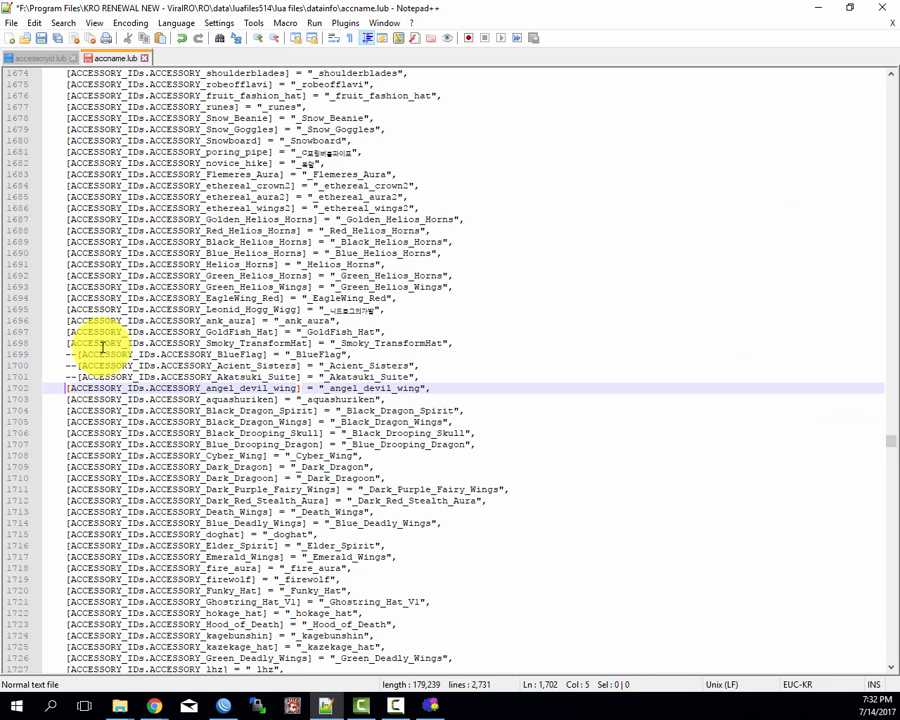
{"action": "key", "text": "Down"}
Step: Comment out the angel_devil_wing entry on line 1702 with "--" and return to the start of line 1703
{"action": "key", "text": "Up"}
{"action": "type", "text": "--"}
{"action": "key", "text": "Home"}
{"action": "key", "text": "Down"}
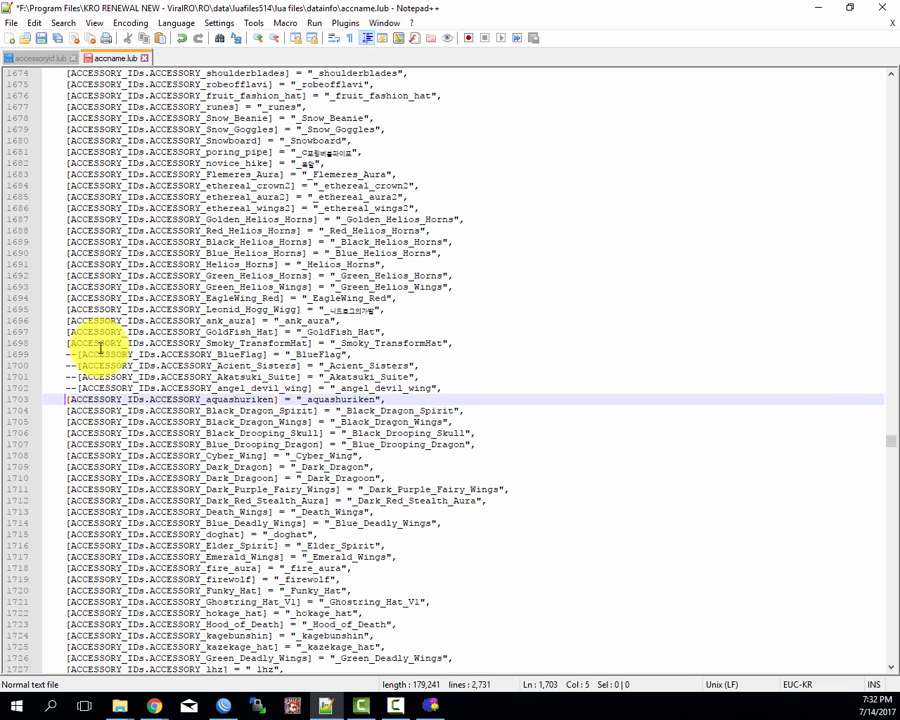
Step: Copy ACCESSORY_aquashuriken from line 1703, search for it in accessoryid.lub, and return to the start of line 1704 in accname.lub
{"action": "key", "text": "ctrl+Right"}
{"action": "key", "text": "ctrl+Right"}
{"action": "key", "text": "ctrl+Right"}
{"action": "key", "text": "ctrl+shift+Right"}
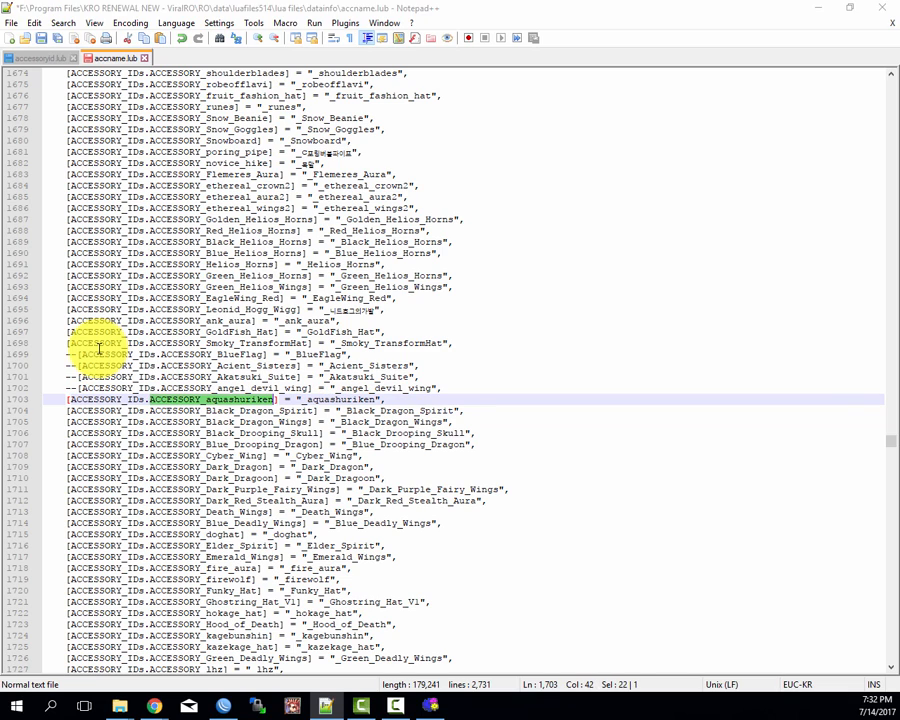
{"action": "key", "text": "ctrl+c"}
{"action": "key", "text": "ctrl+Tab"}
{"action": "key", "text": "ctrl+f"}
{"action": "key", "text": "ctrl+v"}
{"action": "key", "text": "Return"}
{"action": "key", "text": "Escape"}
{"action": "key", "text": "ctrl+Tab"}
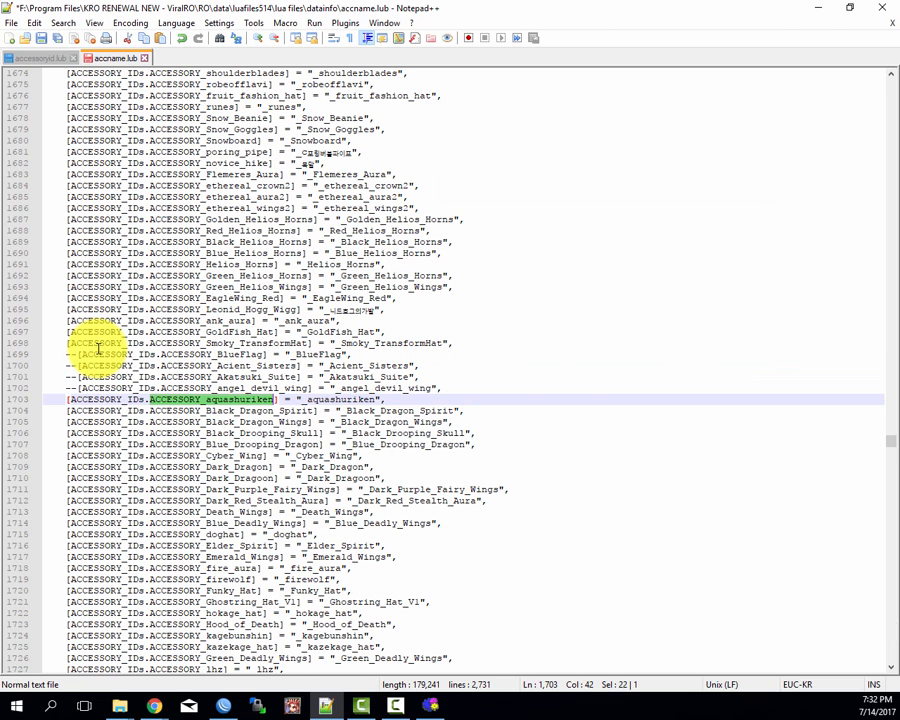
{"action": "key", "text": "Home"}
{"action": "key", "text": "Down"}
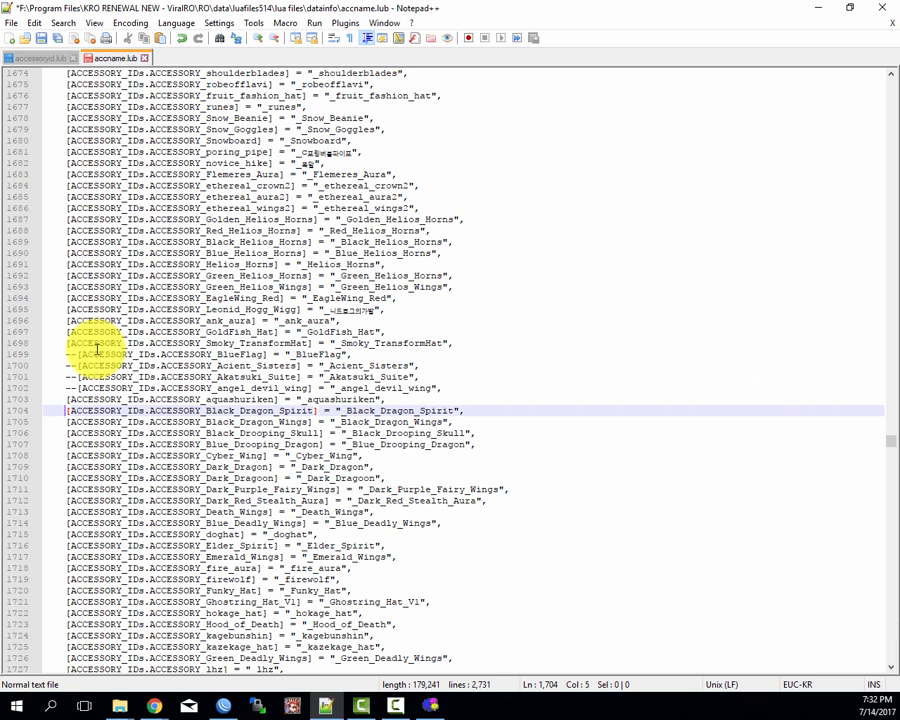
Step: Comment out the aquashuriken entry on line 1703 with "--" and return to the start of line 1704
{"action": "key", "text": "Up"}
{"action": "type", "text": "--"}
{"action": "key", "text": "Home"}
{"action": "key", "text": "Down"}
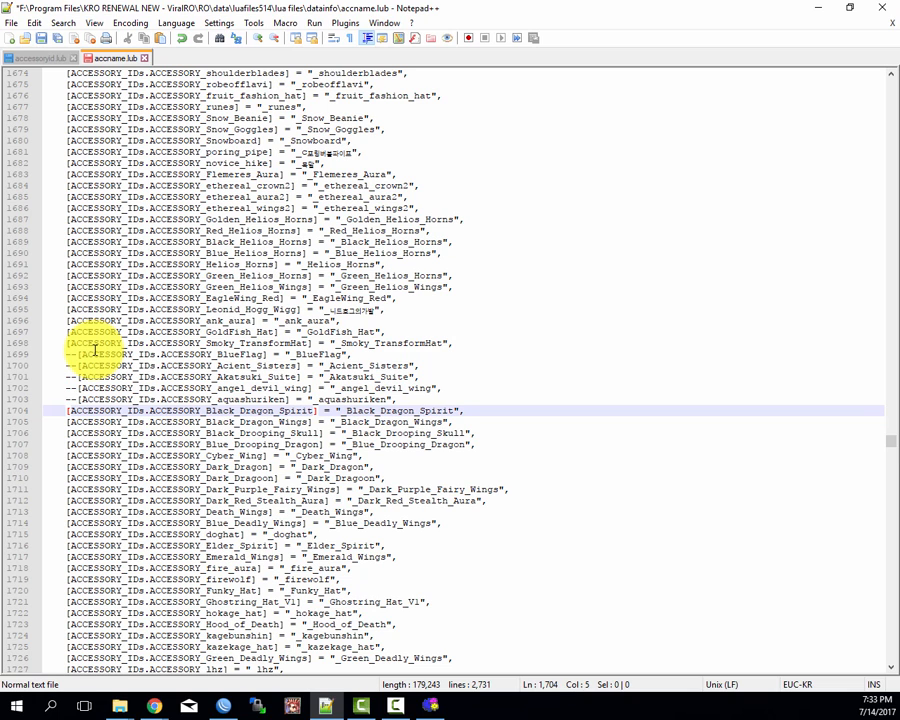
Step: Search accessoryid.lub for ACCESSORY_Black_Dragon_Spirit from line 1704 and return to the start of line 1705 in accname.lub
{"action": "key", "text": "ctrl+Tab"}
{"action": "key", "text": "ctrl+f"}
{"action": "key", "text": "Return"}
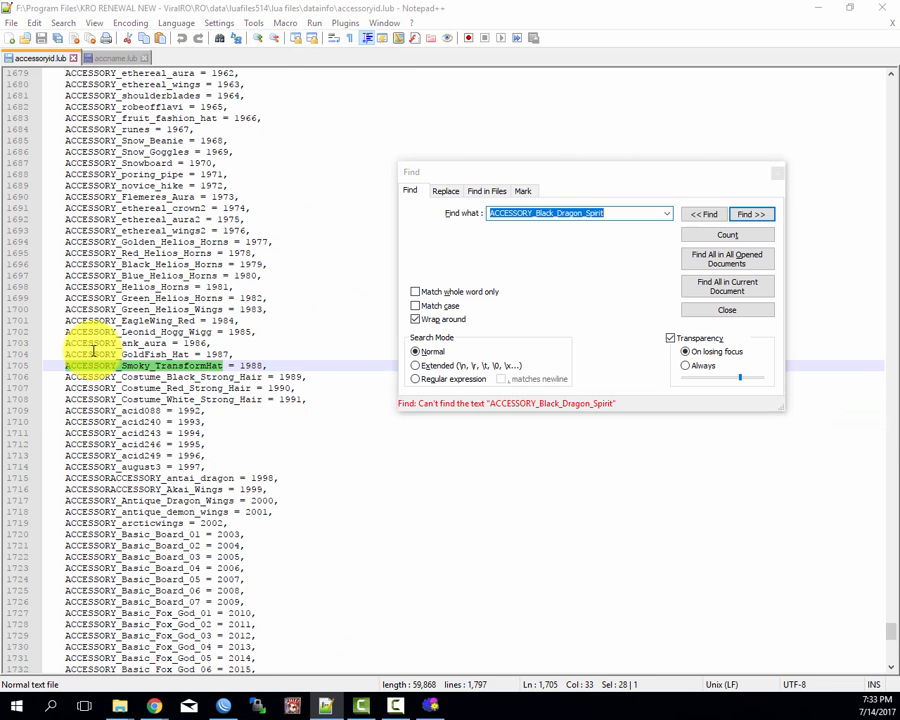
{"action": "key", "text": "Escape"}
{"action": "key", "text": "ctrl+Tab"}
{"action": "key", "text": "Home"}
{"action": "key", "text": "Down"}
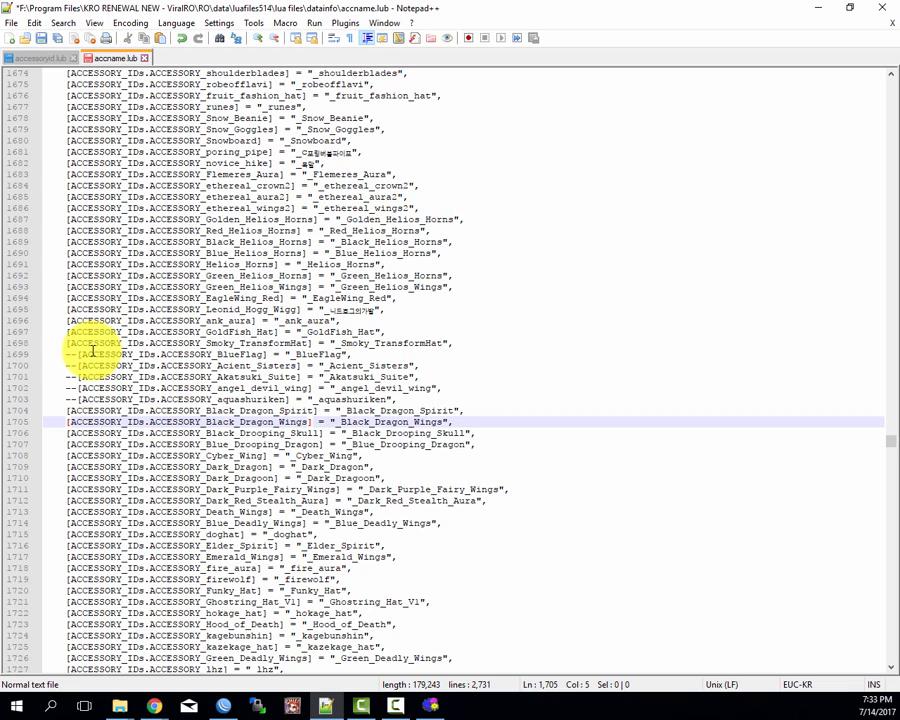
Step: Comment out the Black_Dragon_Spirit entry on line 1704 with "--" and return to the start of line 1705
{"action": "key", "text": "Up"}
{"action": "type", "text": "--"}
{"action": "key", "text": "Down"}
{"action": "key", "text": "Home"}
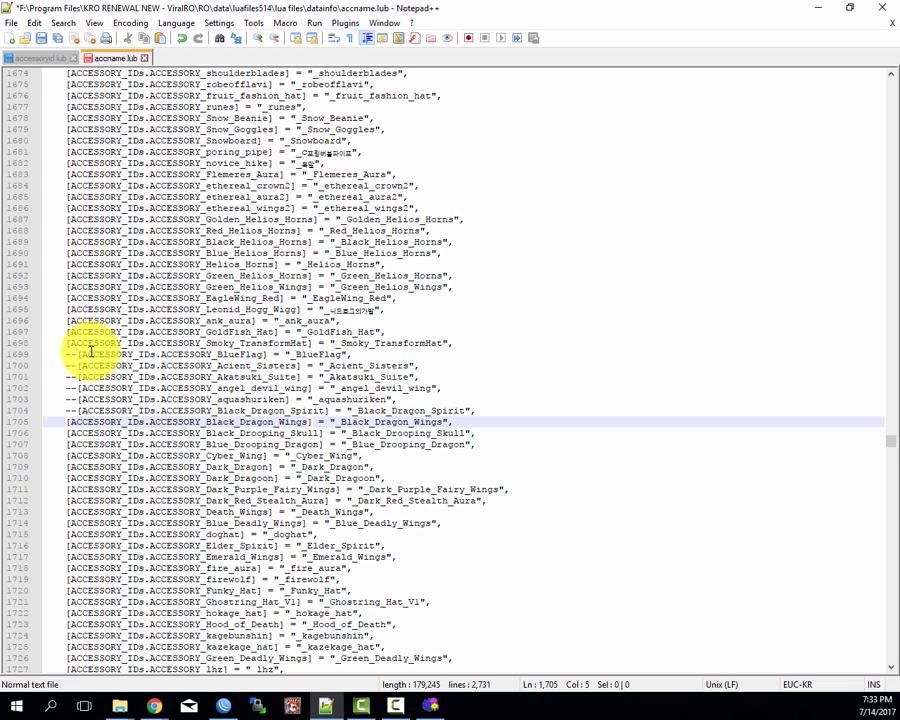
Step: Copy ACCESSORY_Black_Dragon_Wings from line 1705, search for it in accessoryid.lub, and return to the start of line 1706 in accname.lub
{"action": "key", "text": "ctrl+Right"}
{"action": "key", "text": "ctrl+Right"}
{"action": "key", "text": "ctrl+Right"}
{"action": "key", "text": "ctrl+shift+Right"}
{"action": "key", "text": "ctrl+c"}
{"action": "key", "text": "ctrl+Tab"}
{"action": "key", "text": "ctrl+f"}
{"action": "key", "text": "ctrl+v"}
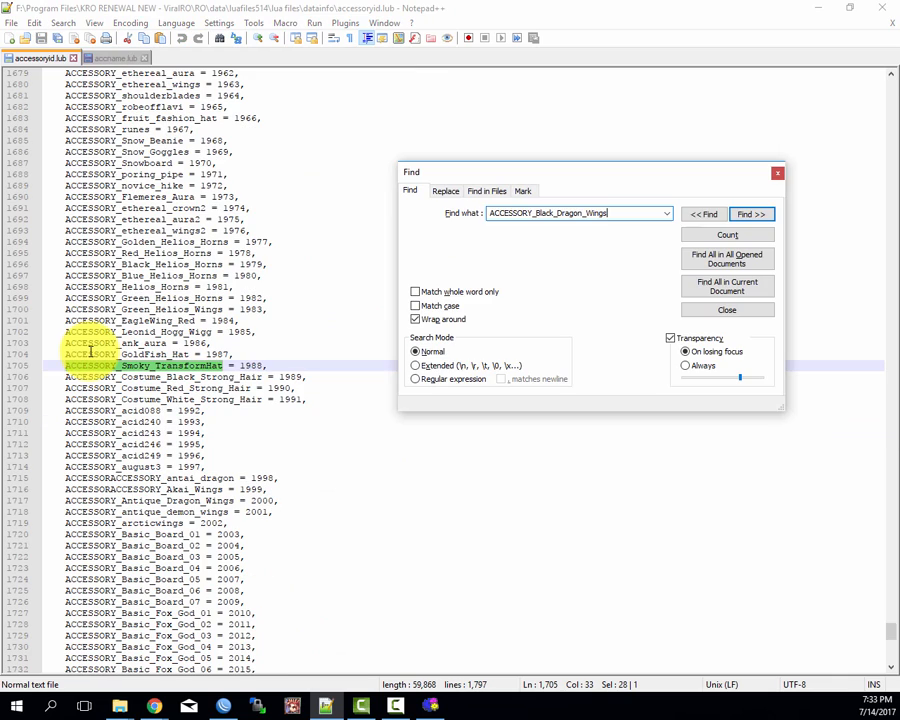
{"action": "key", "text": "Escape"}
{"action": "key", "text": "ctrl+Tab"}
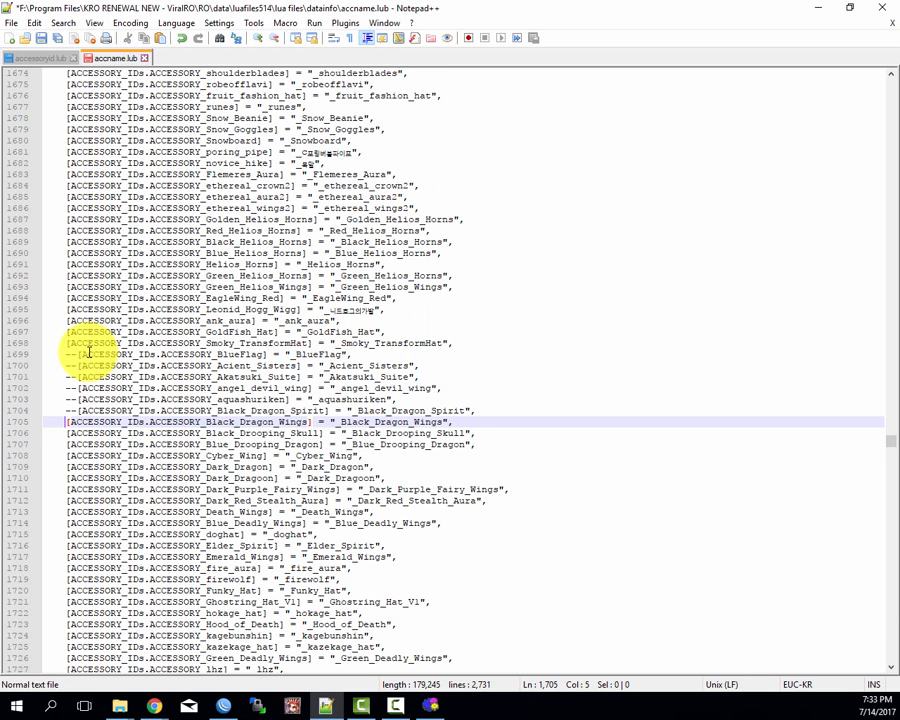
{"action": "key", "text": "Down"}
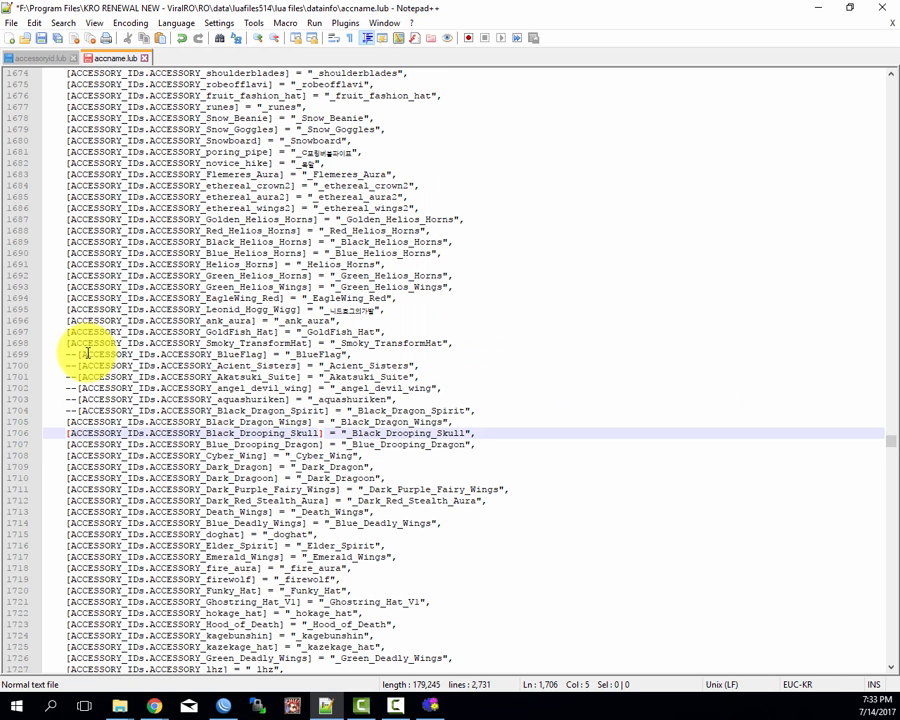
Step: Comment out the Black_Dragon_Wings entry on line 1705 with "--" and return to the start of line 1706
{"action": "key", "text": "Up"}
{"action": "key", "text": "ctrl+q"}
{"action": "key", "text": "Down"}
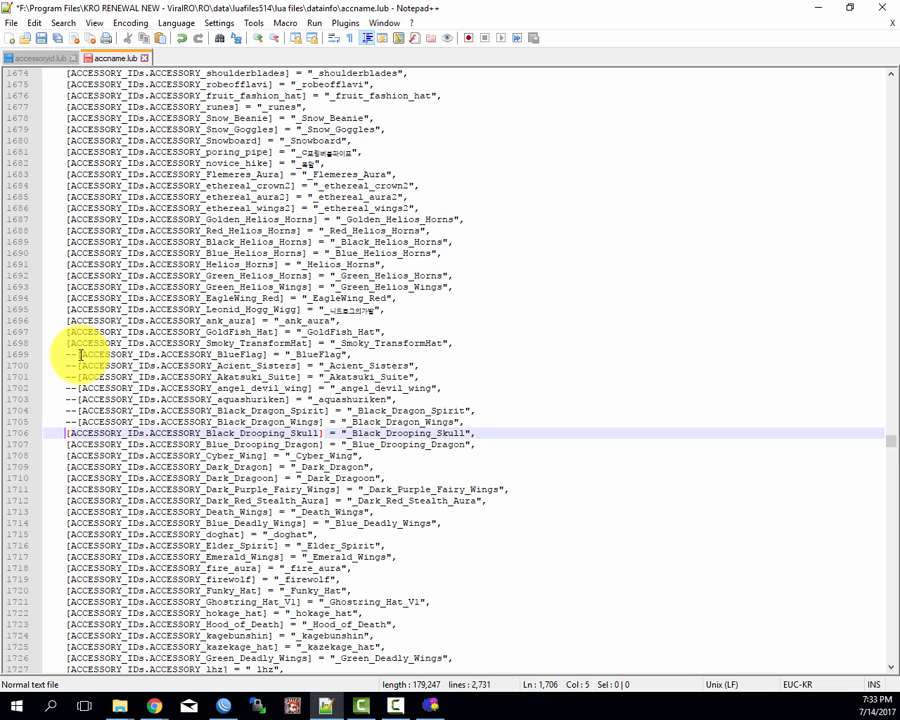
Step: Copy ACCESSORY_Black_Drooping_Skull from line 1706, search for it in accessoryid.lub, and return to the following entry in accname.lub
{"action": "key", "text": "ctrl+Right"}
{"action": "key", "text": "ctrl+Right"}
{"action": "key", "text": "ctrl+Right"}
{"action": "key", "text": "ctrl+shift+Right"}
{"action": "key", "text": "ctrl+c"}
{"action": "key", "text": "ctrl+Tab"}
{"action": "key", "text": "ctrl+f"}
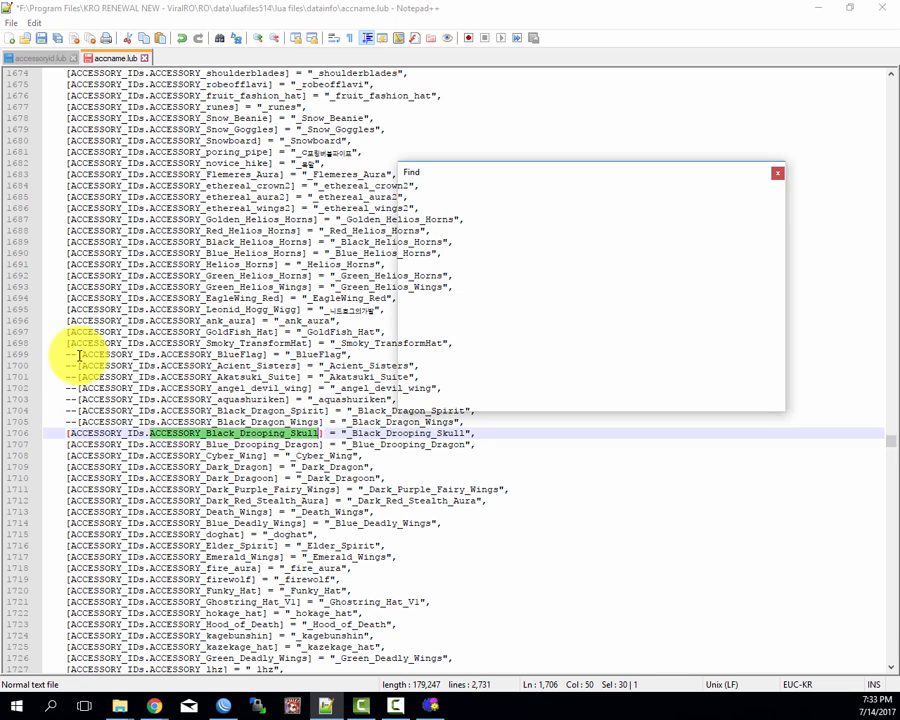
{"action": "key", "text": "ctrl+v"}
{"action": "key", "text": "Return"}
{"action": "key", "text": "Escape"}
{"action": "key", "text": "ctrl+Tab"}
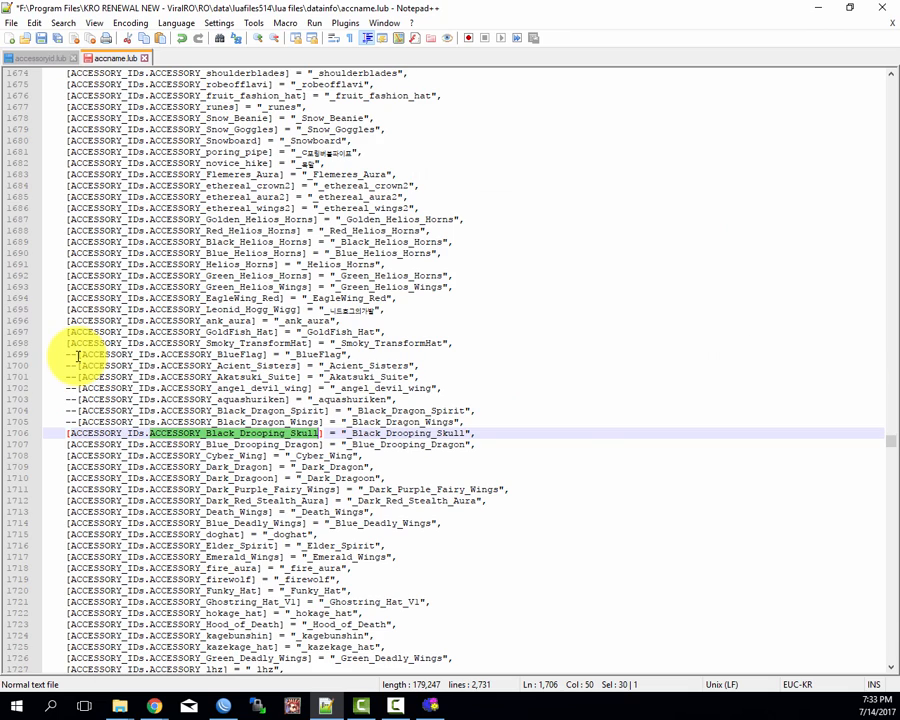
{"action": "key", "text": "Down"}
Step: Comment out the Black_Drooping_Skull entry on line 1706 with "--" and return to the start of line 1707
{"action": "key", "text": "Up"}
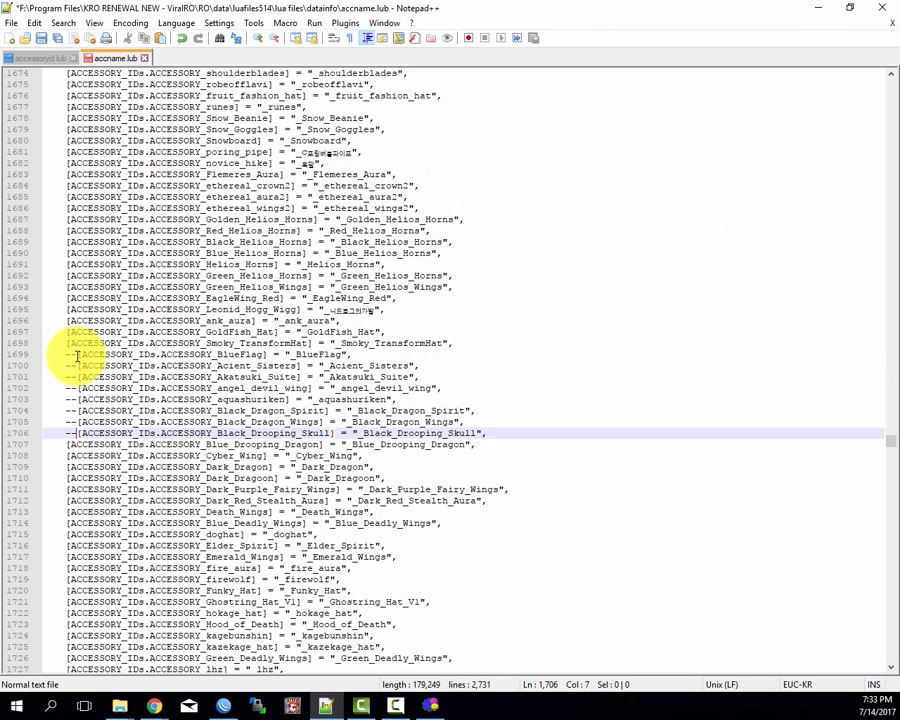
{"action": "key", "text": "ctrl+q"}
{"action": "key", "text": "Down"}
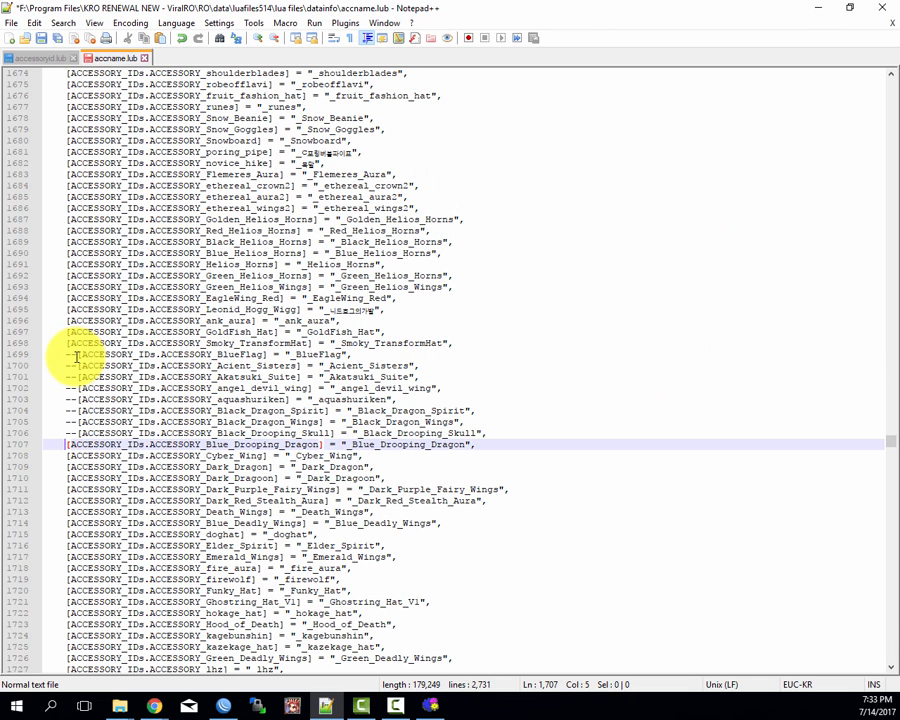